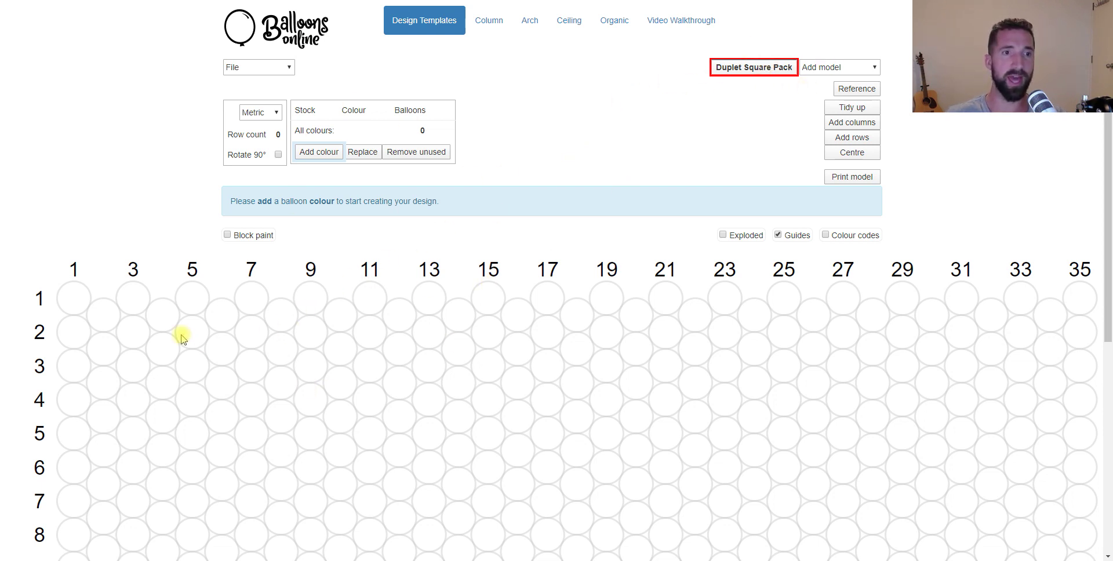
- Add Standard Dark Blue as Colour 1 and paint an inverted-V arch peaking at column 17, row 3
click(334, 155)
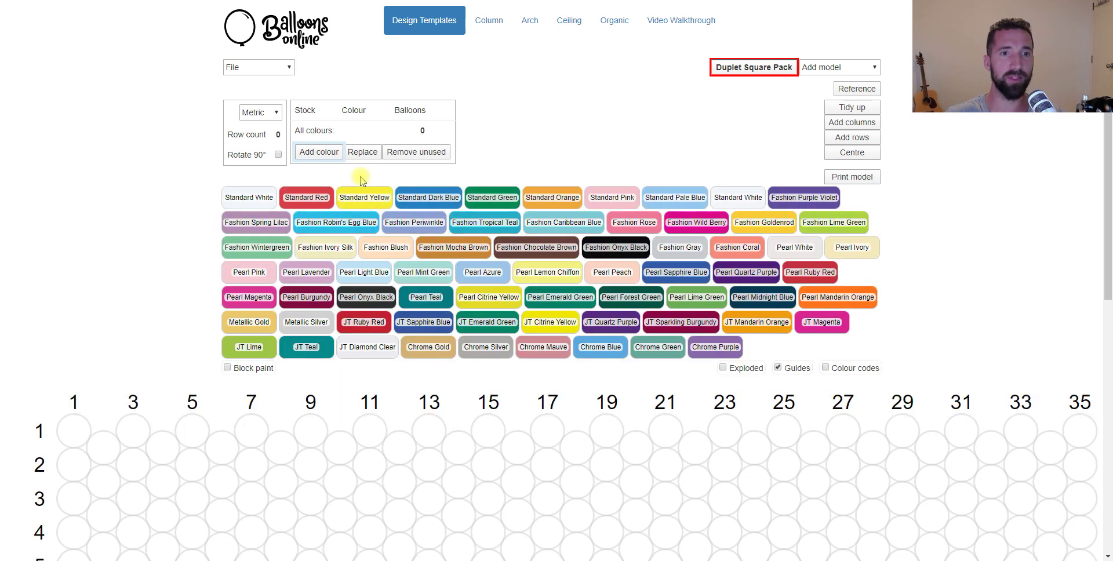
click(418, 193)
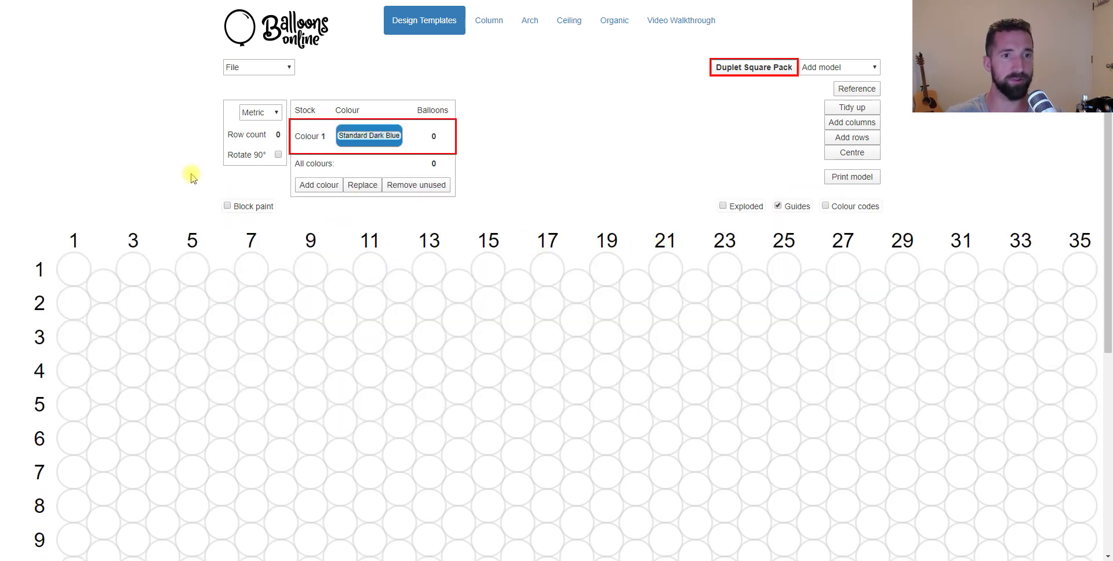
scroll(565, 247, down, 1)
scroll(566, 246, down, 1)
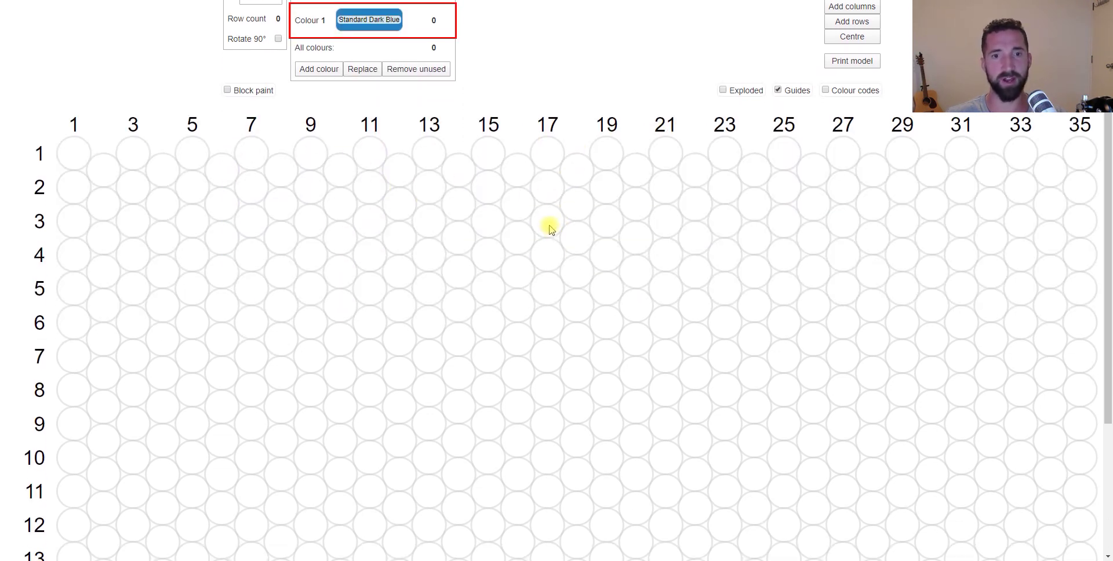
drag(547, 222, 426, 288)
drag(568, 239, 664, 288)
- Preview the arch in the exploded layout, then rotate the model 90°
scroll(637, 400, up, 2)
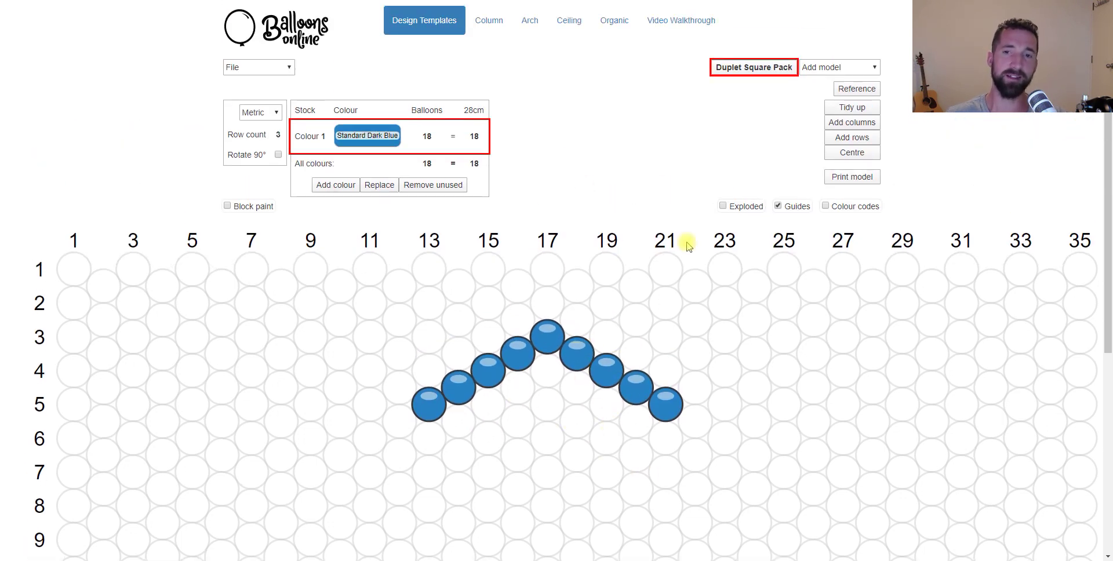
click(721, 206)
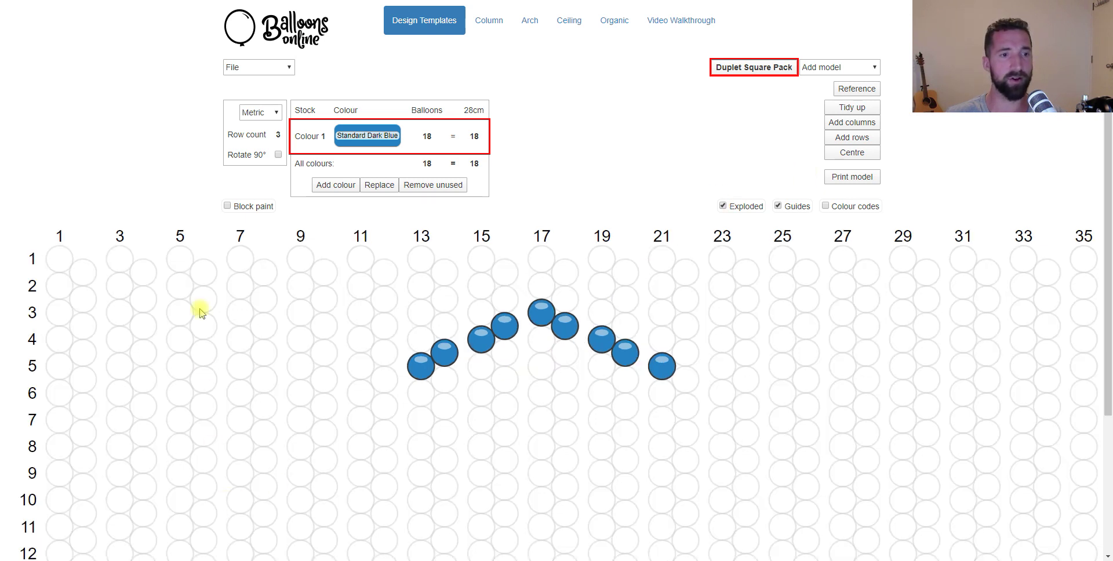
click(723, 206)
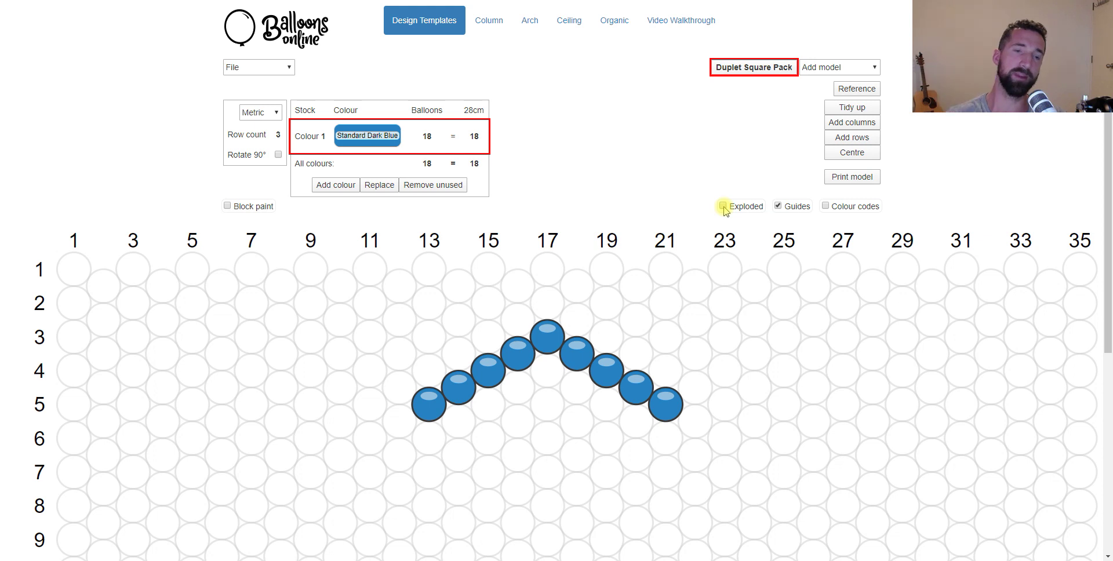
click(279, 156)
- On the rotated grid, paint a second dark blue inverted V, making 36 balloons in total
scroll(721, 298, down, 12)
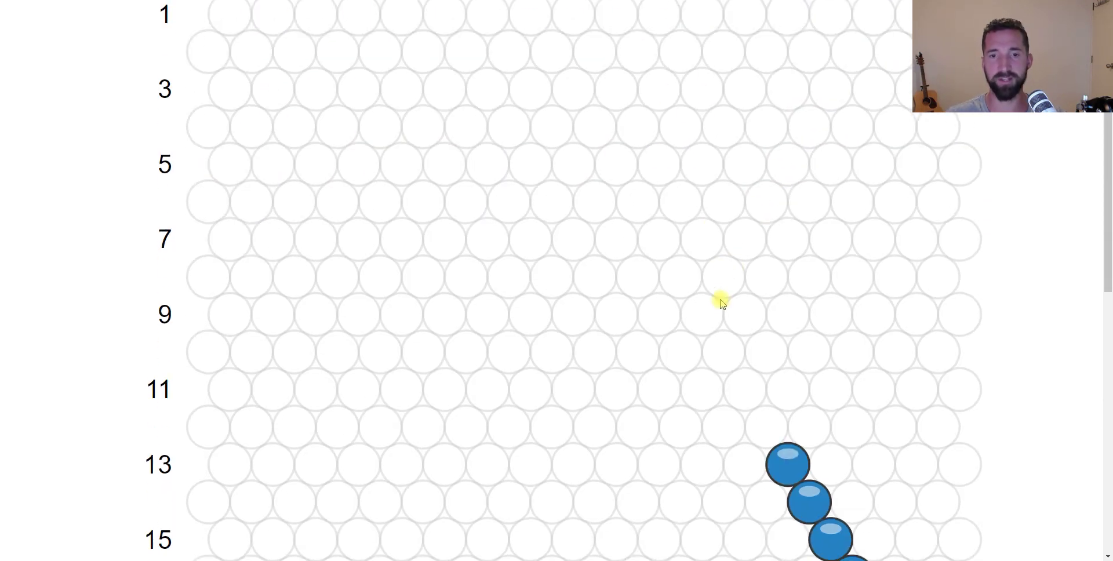
scroll(708, 318, up, 5)
scroll(686, 342, up, 7)
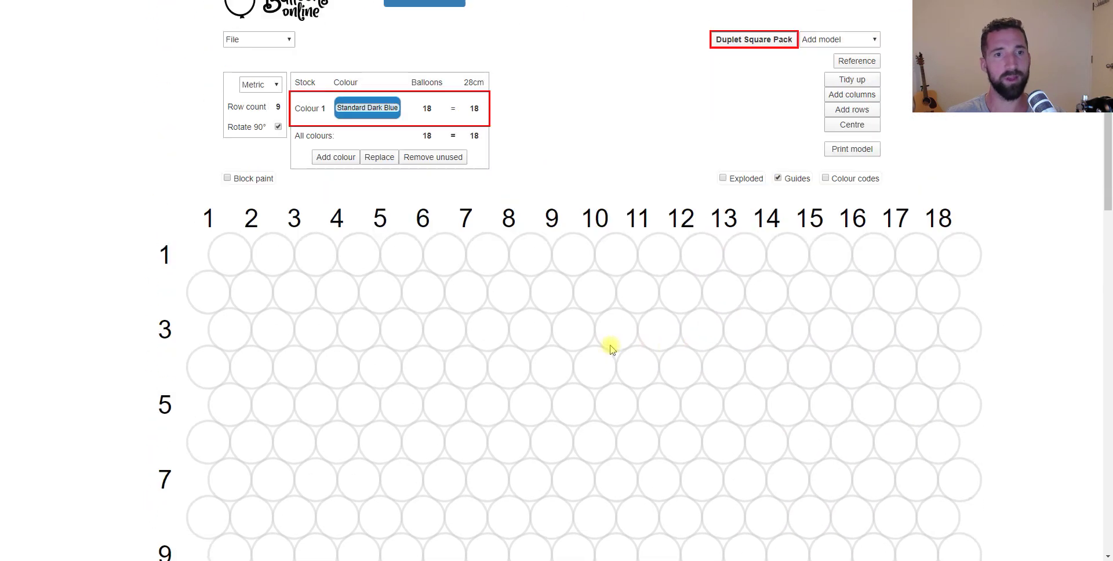
click(744, 207)
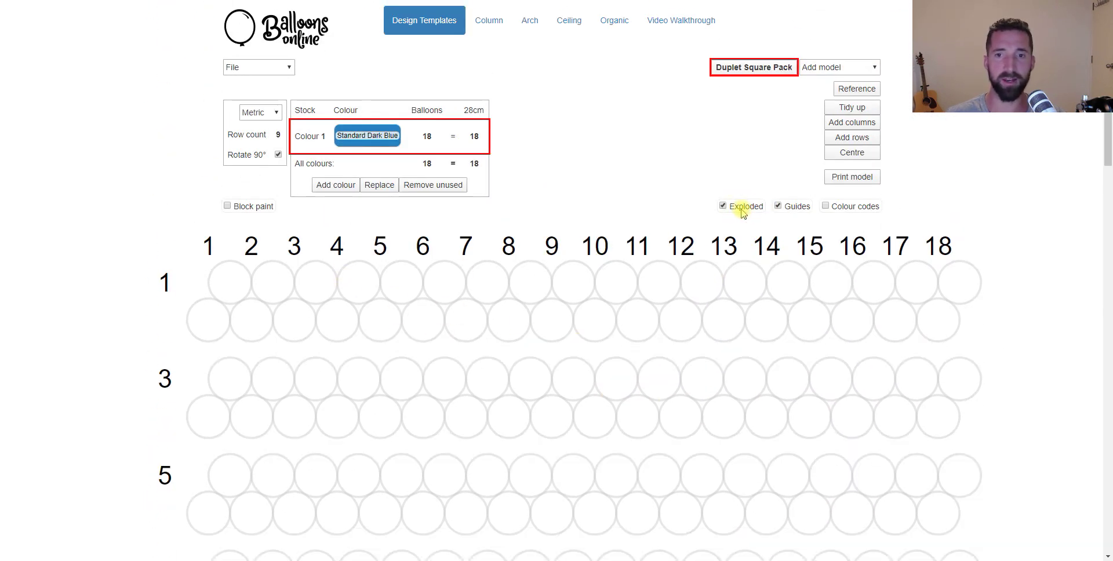
click(725, 209)
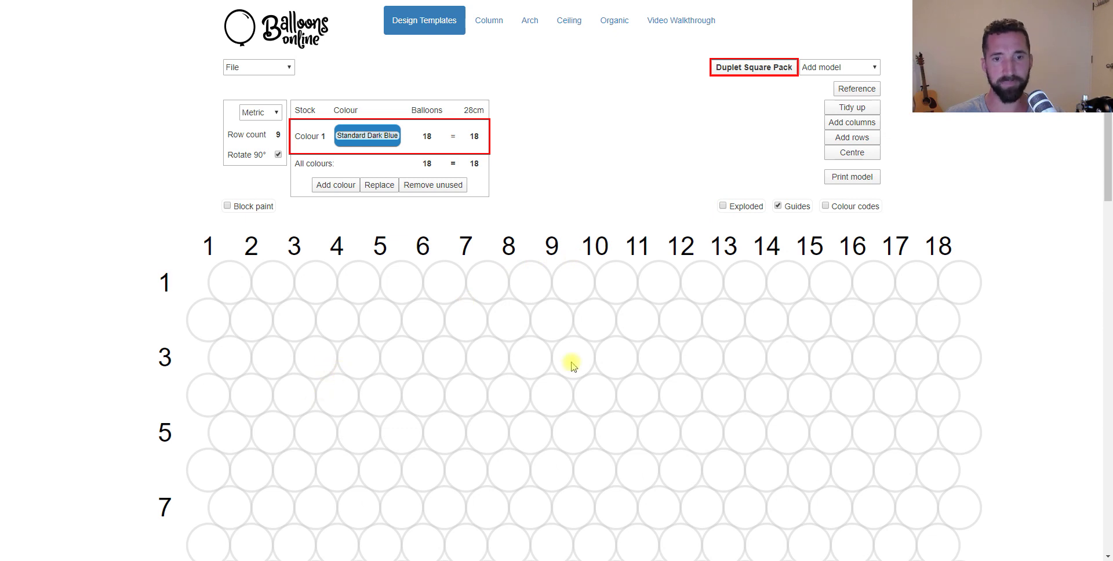
mouse_move(551, 319)
mouse_down()
mouse_move(490, 447)
mouse_move(465, 469)
mouse_up()
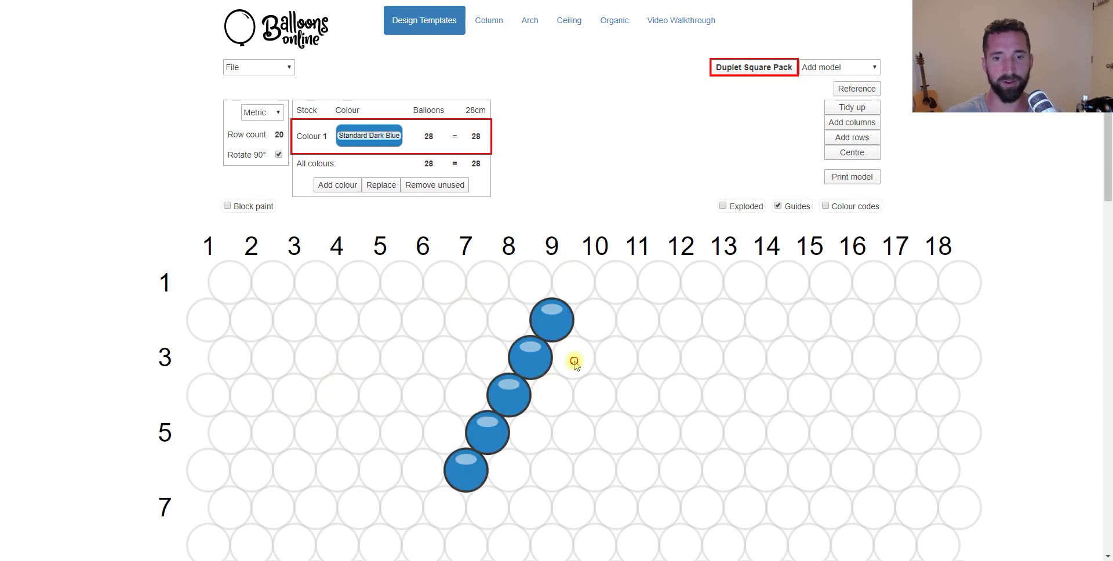
drag(574, 360, 639, 489)
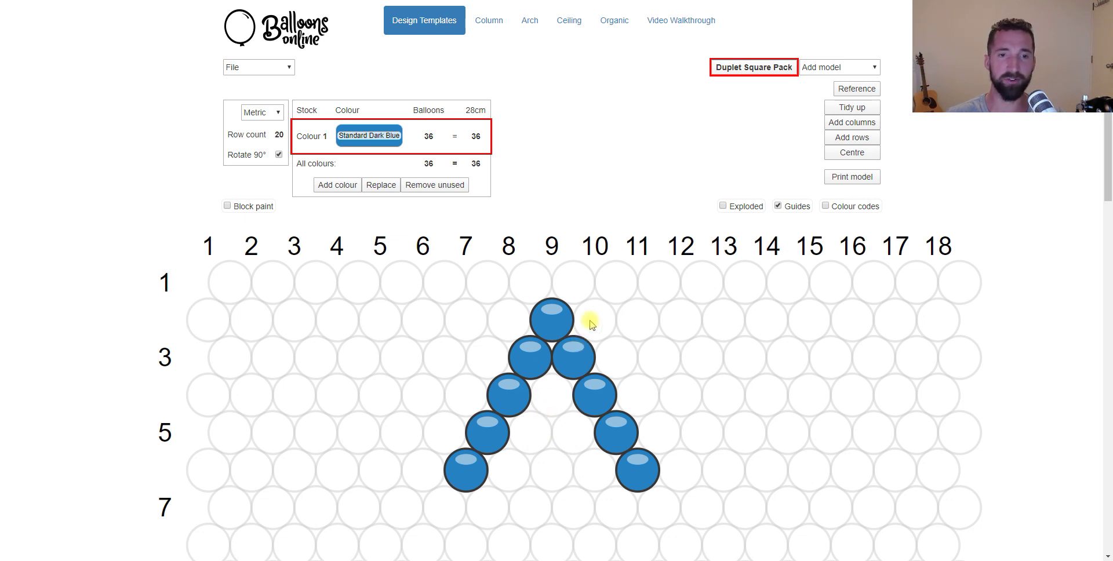
- Return the model to its unrotated orientation and open the Add model list
scroll(752, 338, down, 1)
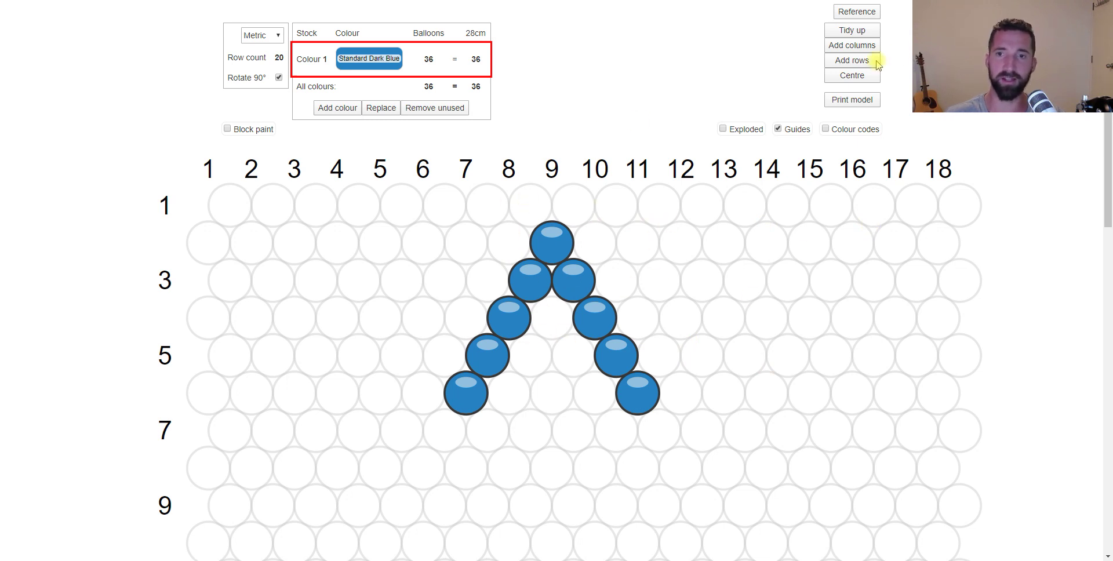
click(279, 78)
scroll(542, 318, down, 3)
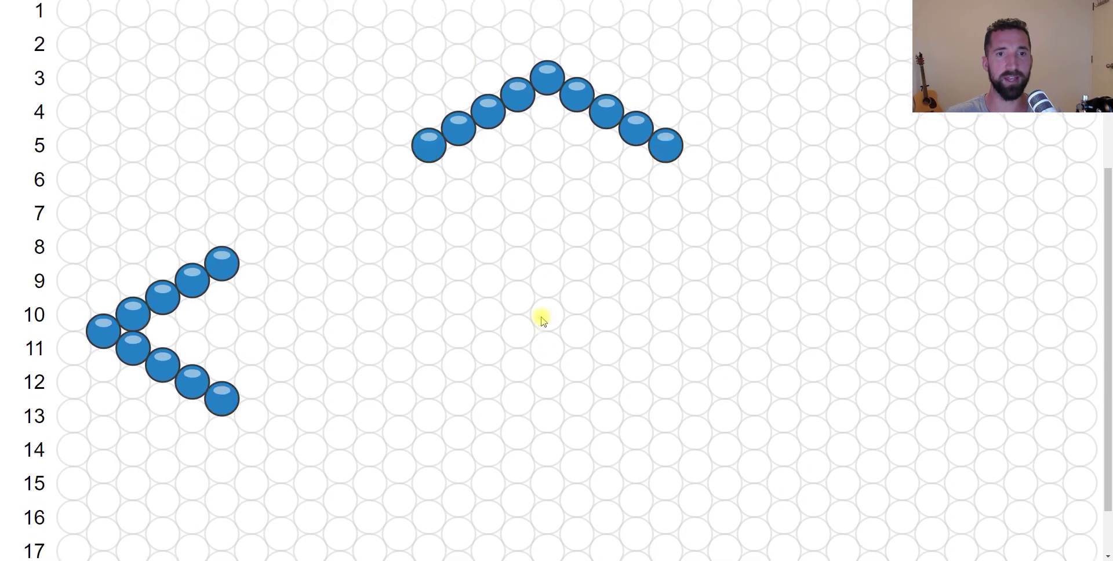
scroll(449, 316, up, 4)
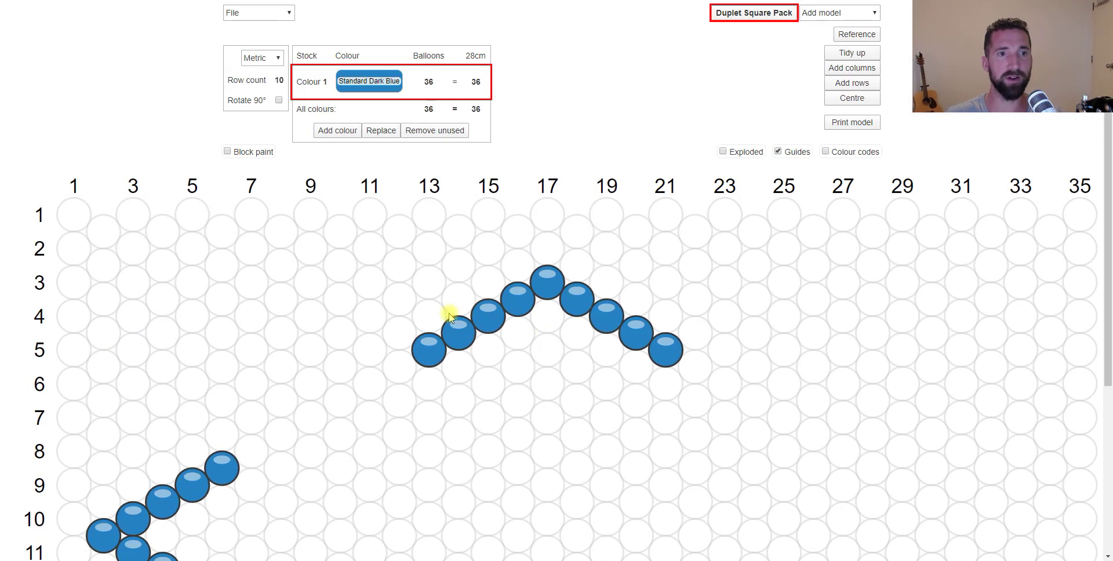
click(858, 13)
- Add an Alternate Size Pack model and block-fill columns 1 to 11 with Standard Yellow
click(851, 197)
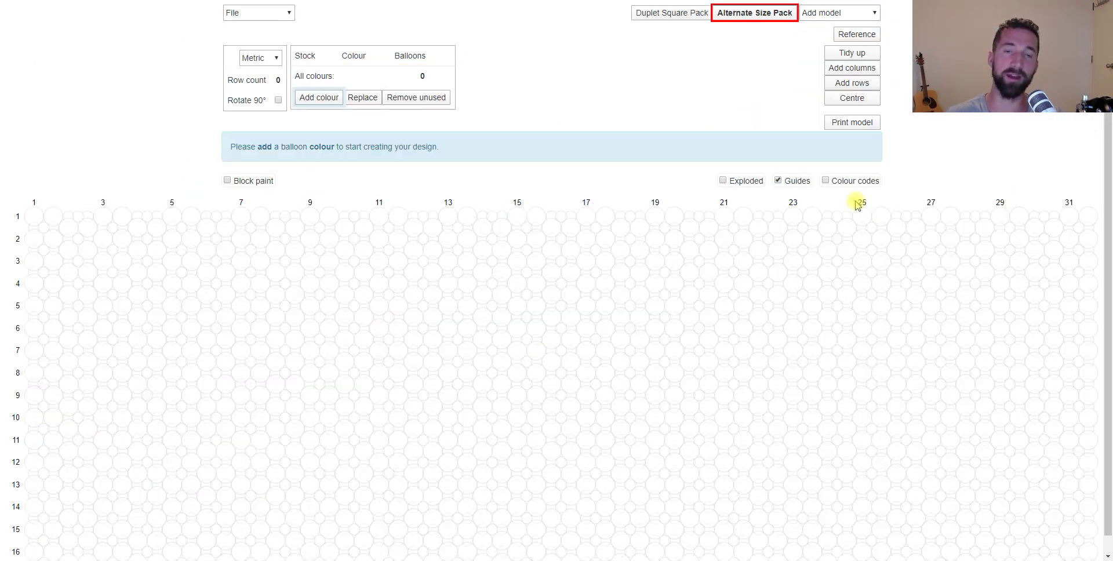
click(341, 99)
click(364, 144)
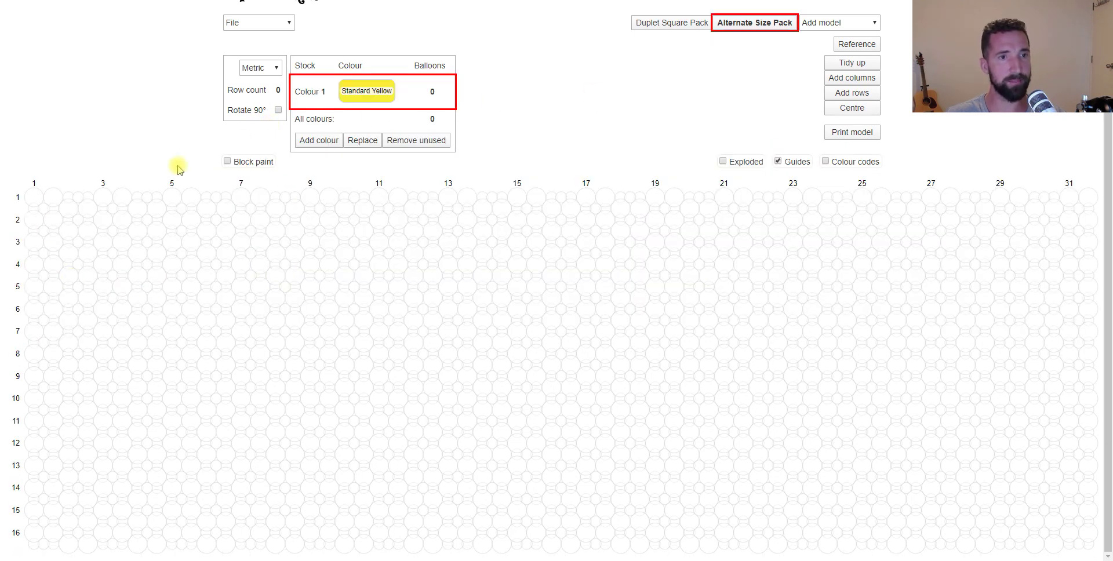
click(227, 161)
mouse_move(34, 197)
mouse_down()
mouse_move(157, 423)
mouse_move(406, 491)
mouse_up()
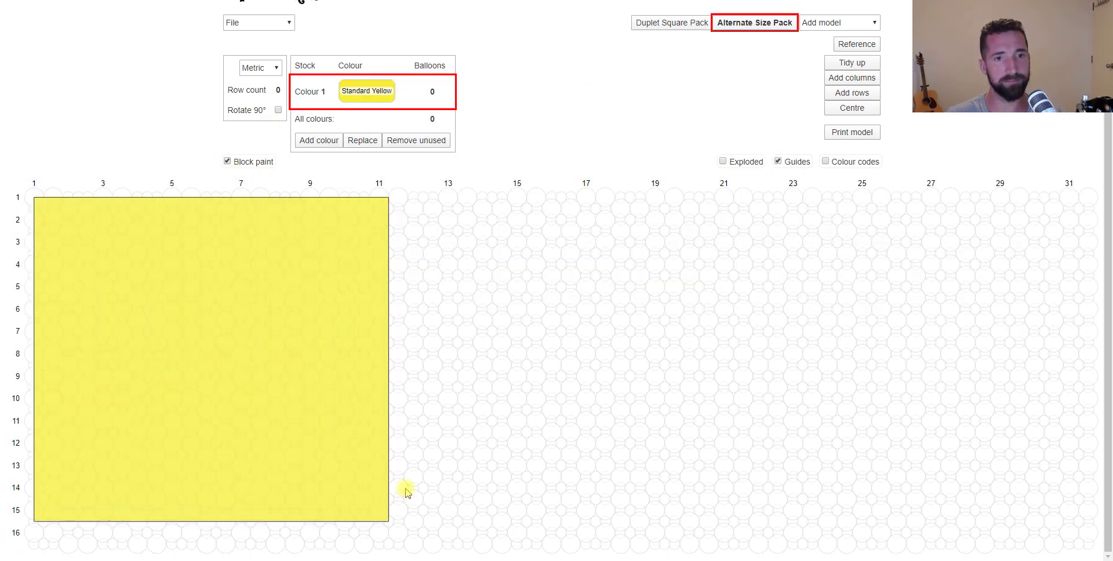
- Tidy up the grid around the yellow wall, checking it in the exploded layout
click(725, 162)
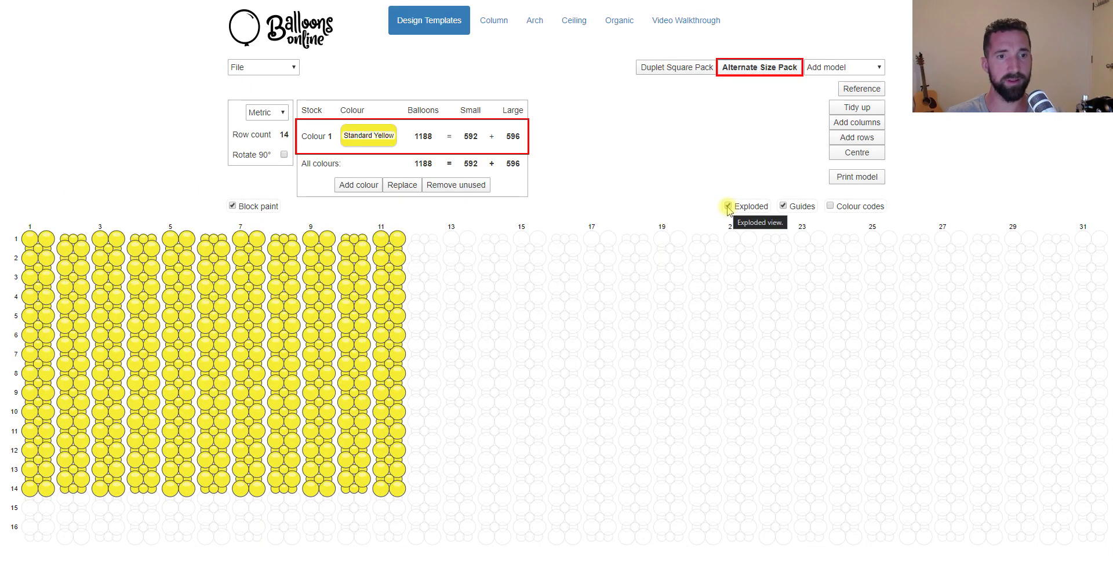
click(728, 206)
click(859, 112)
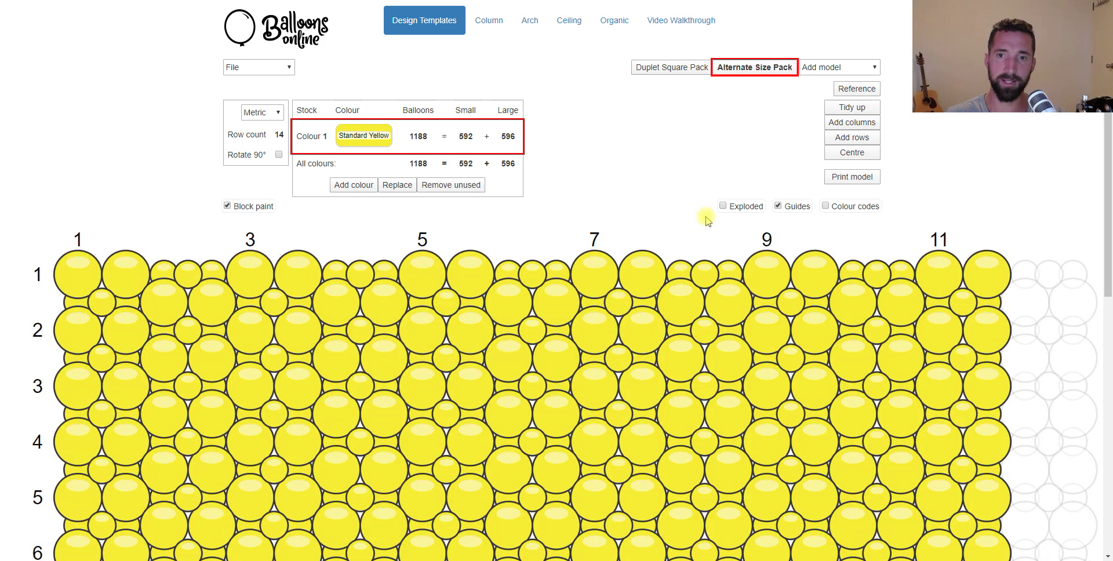
click(723, 206)
click(723, 206)
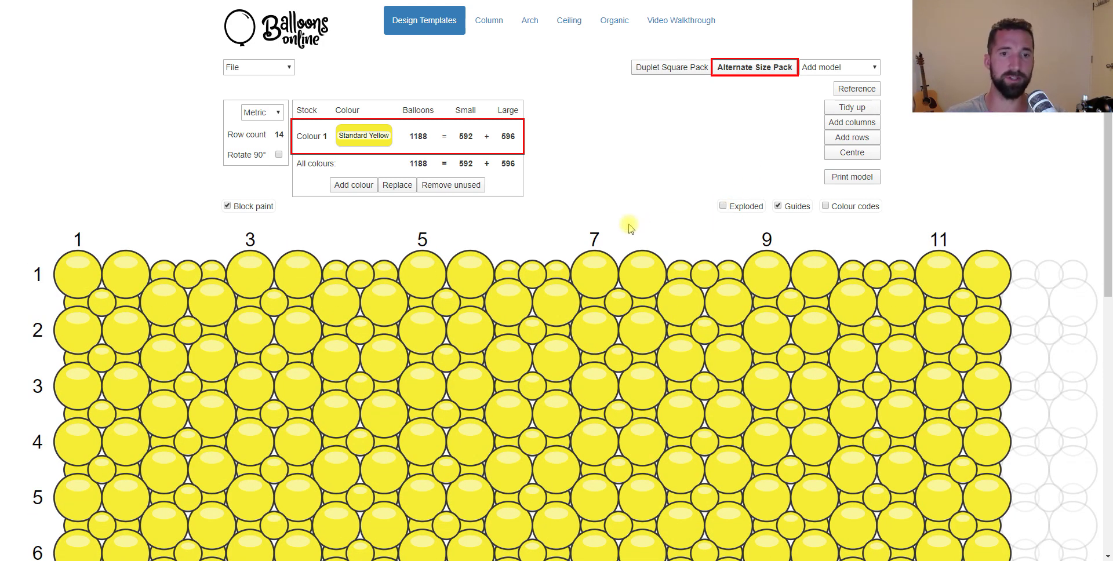
- Add Standard Dark Blue as Colour 2 and paint a dark blue arch across the yellow wall
click(352, 185)
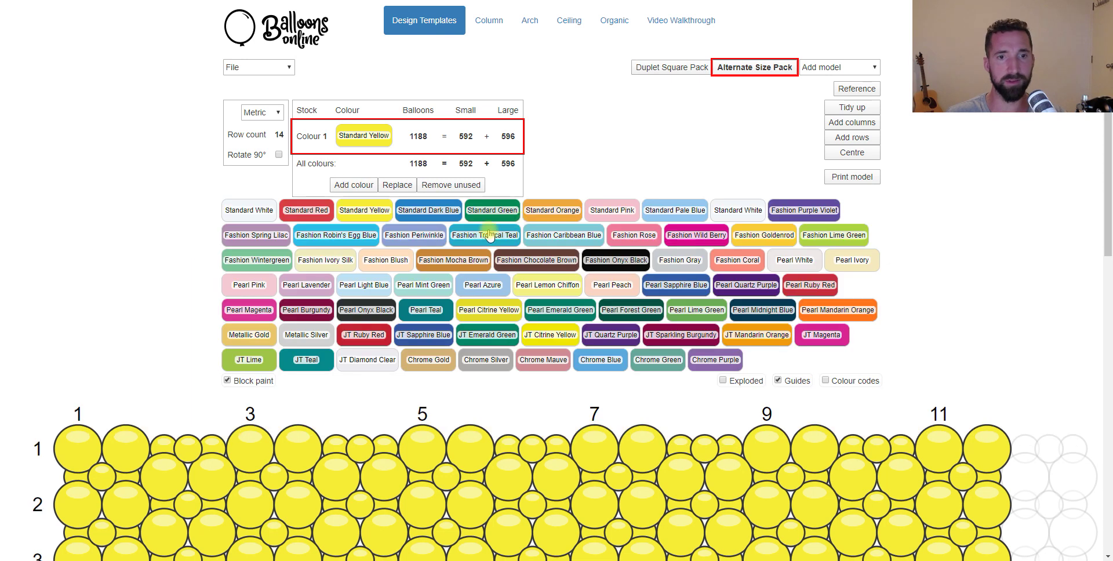
click(440, 210)
click(227, 238)
mouse_move(386, 448)
mouse_down()
mouse_move(487, 356)
mouse_move(528, 359)
mouse_move(603, 436)
mouse_up()
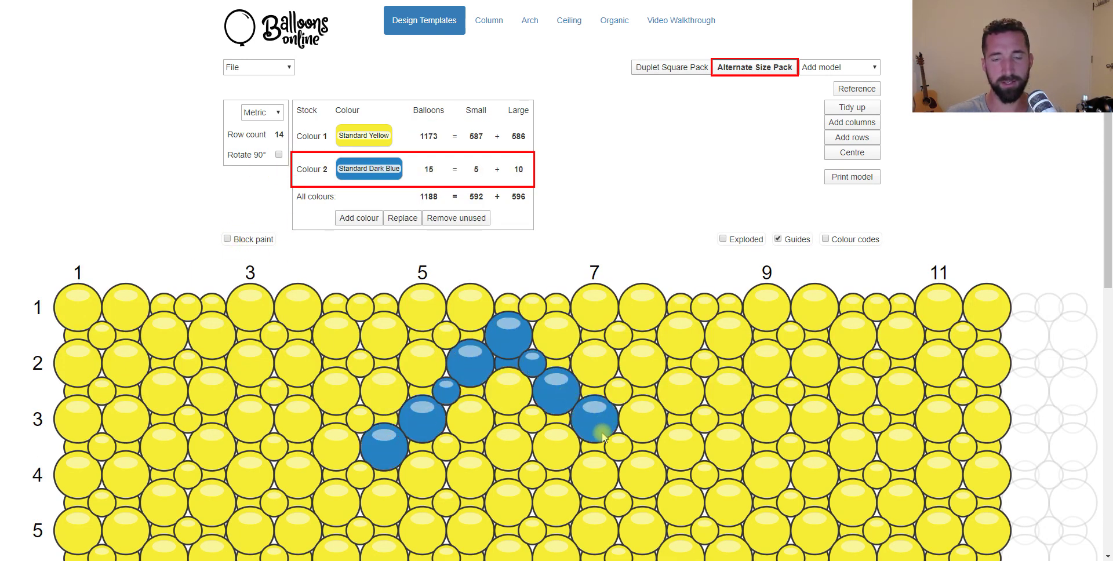
mouse_move(389, 483)
mouse_down()
mouse_move(385, 503)
mouse_move(427, 527)
mouse_up()
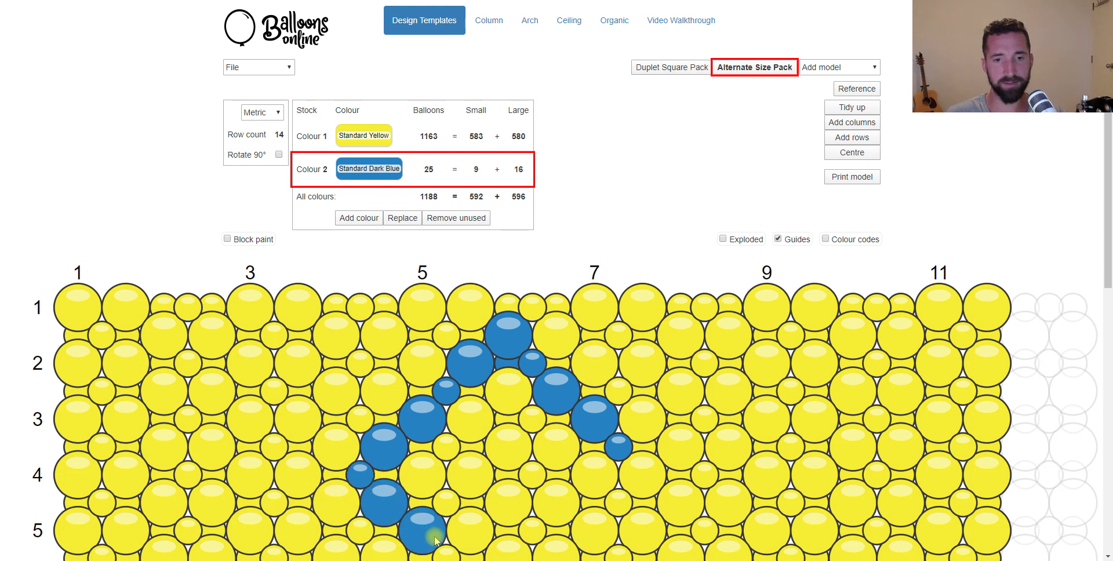
scroll(519, 245, down, 2)
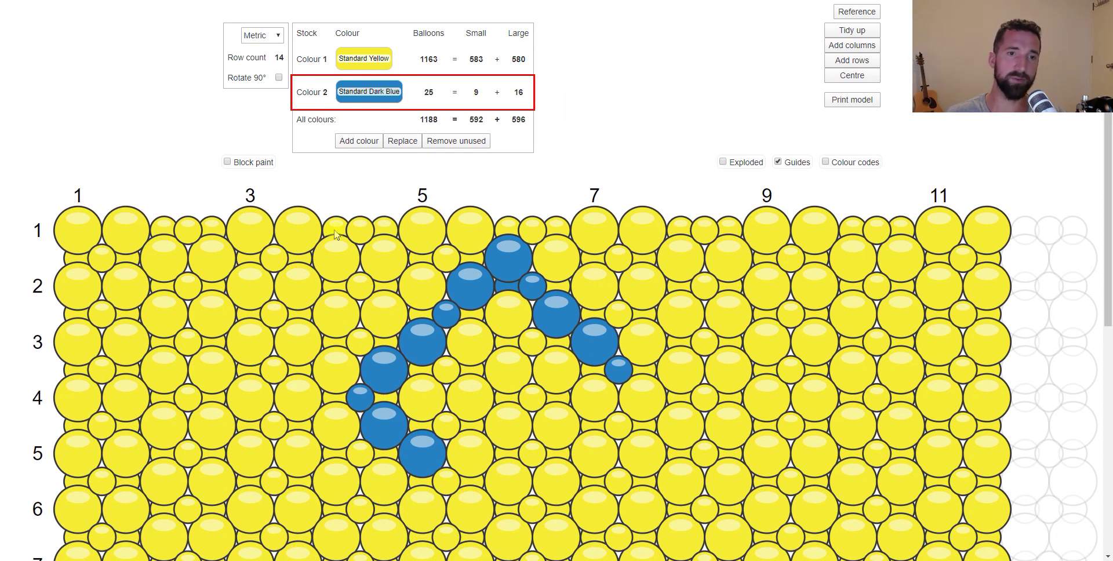
- Rotate the yellow wall 90° and preview it in the exploded layout
click(278, 78)
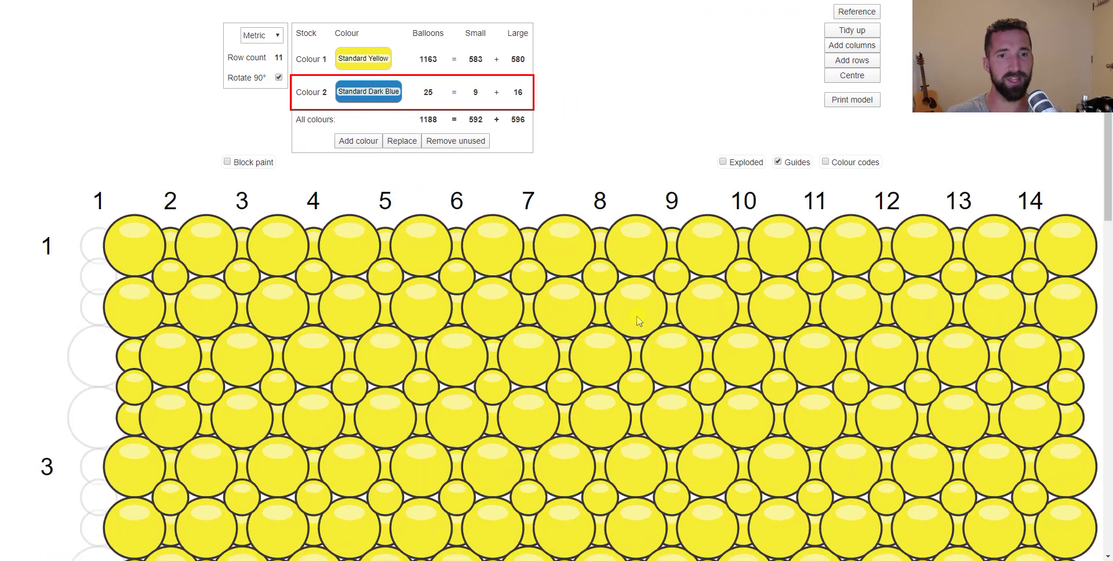
scroll(835, 328, down, 8)
scroll(540, 45, up, 7)
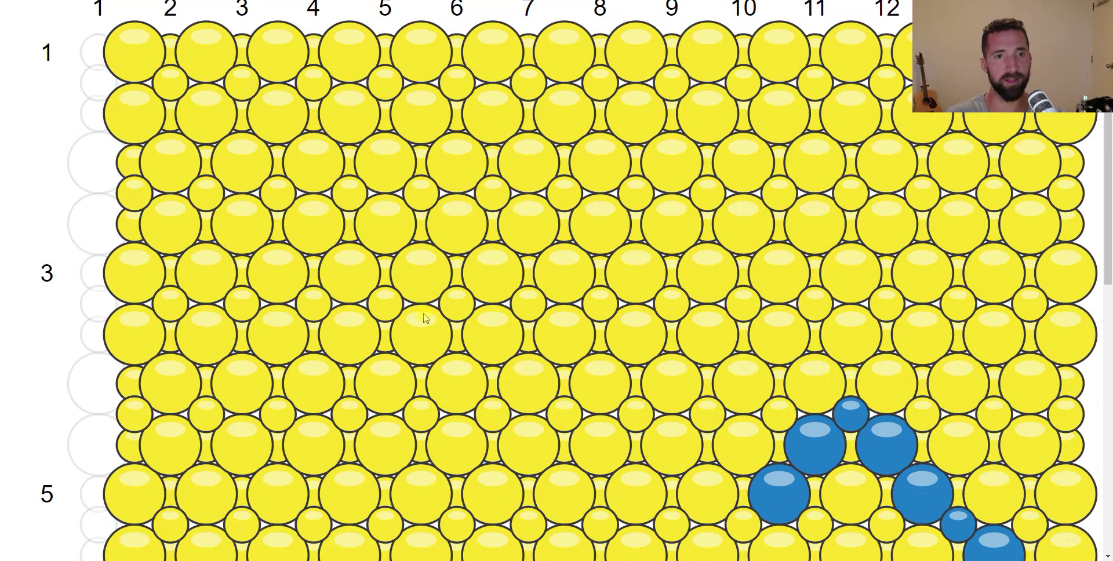
click(743, 124)
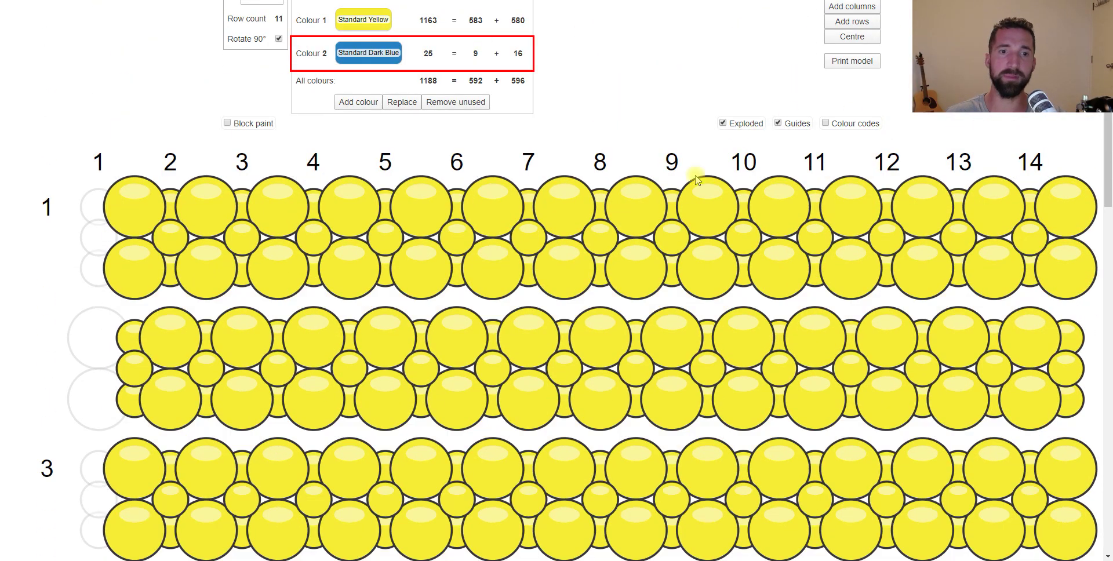
click(743, 124)
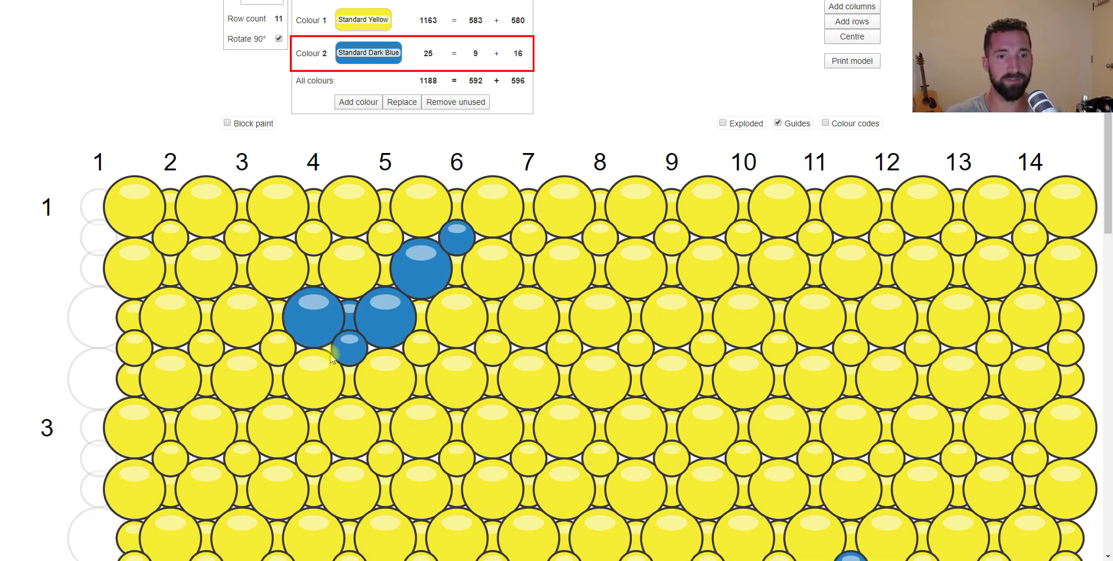
- Add a new Column 4 model
scroll(686, 227, up, 2)
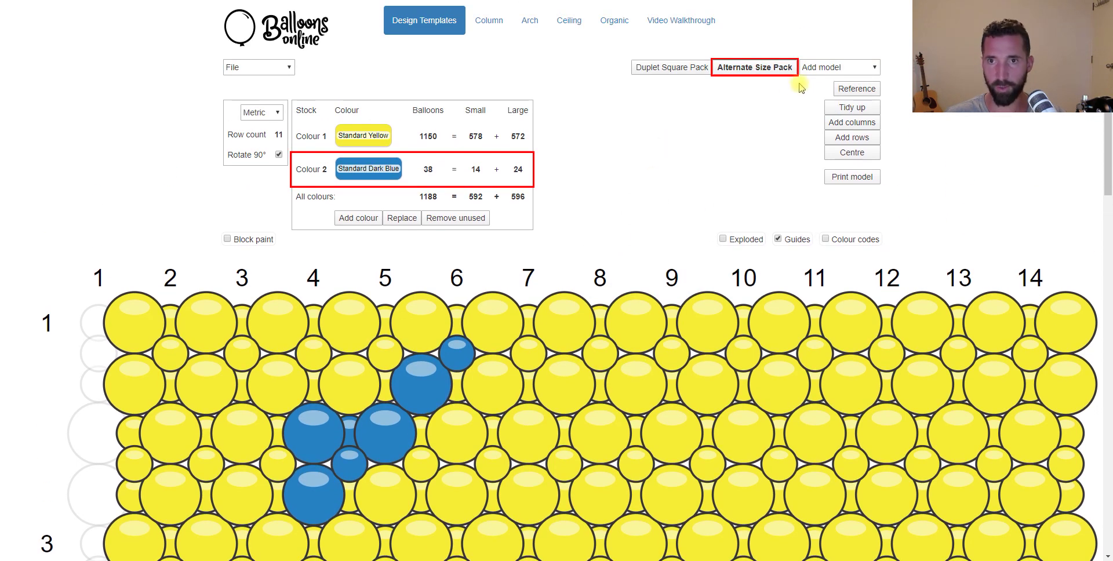
click(823, 68)
click(823, 102)
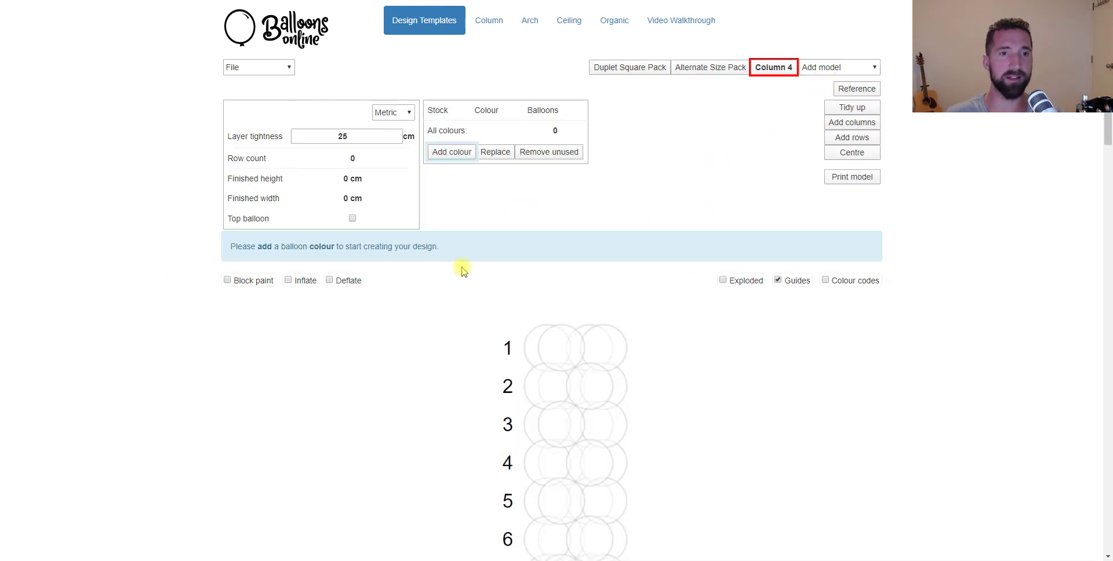
- Add Standard Dark Blue as Colour 1 and block-fill all eight rows of the column
click(452, 152)
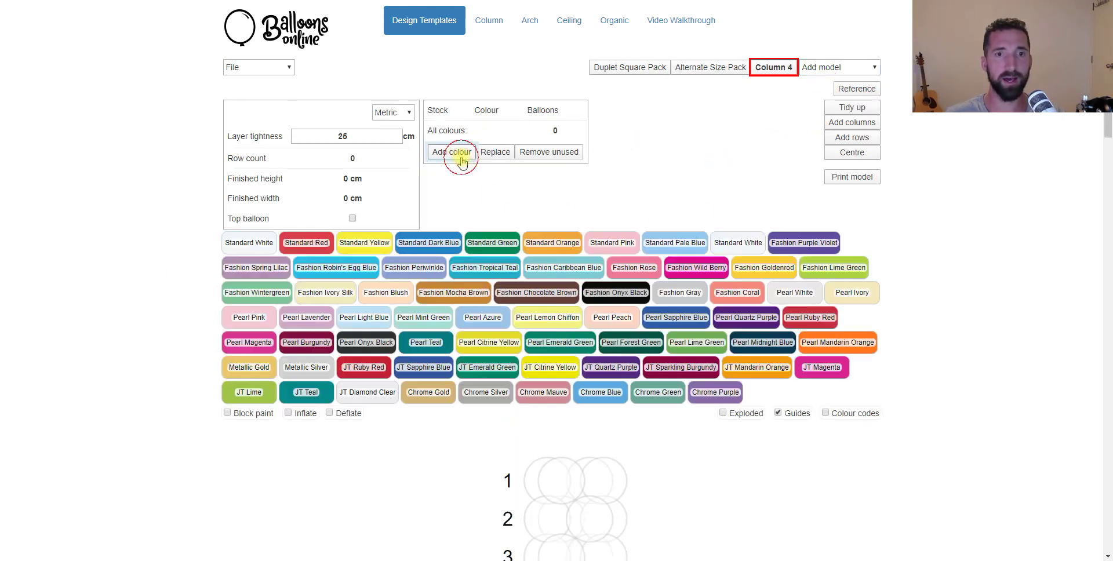
click(425, 247)
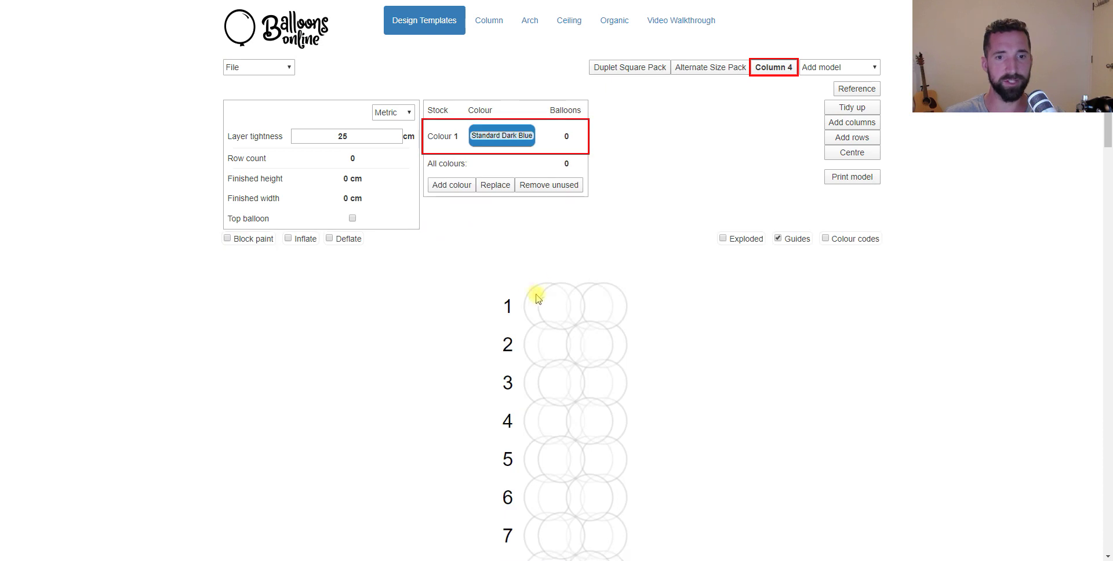
click(244, 239)
mouse_move(534, 307)
mouse_down()
mouse_move(628, 526)
mouse_move(623, 545)
mouse_up()
- Add a dark blue top balloon and adjust it to a large size
click(351, 218)
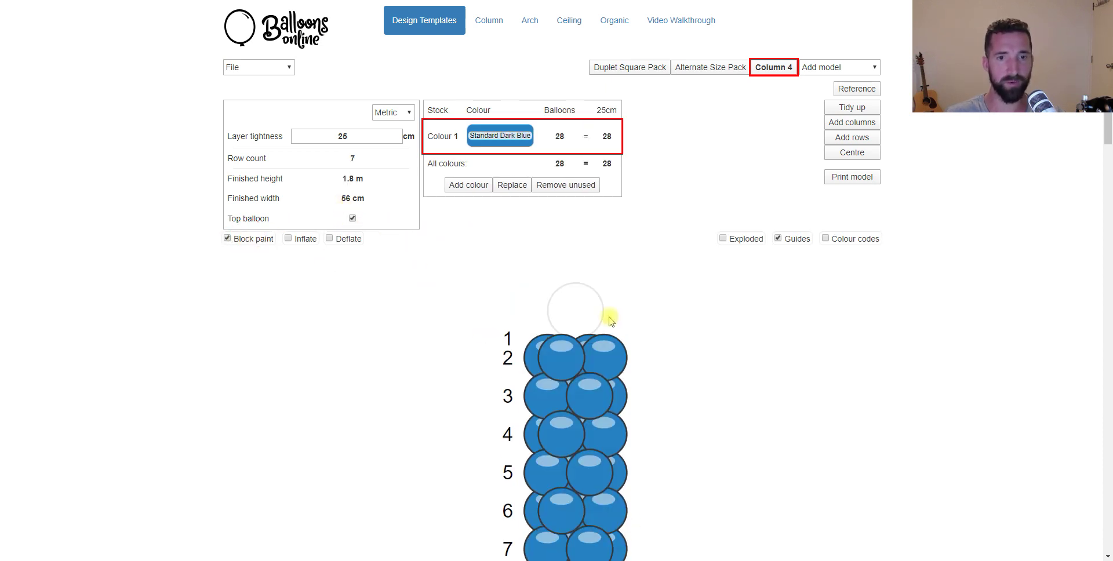
click(569, 328)
click(288, 238)
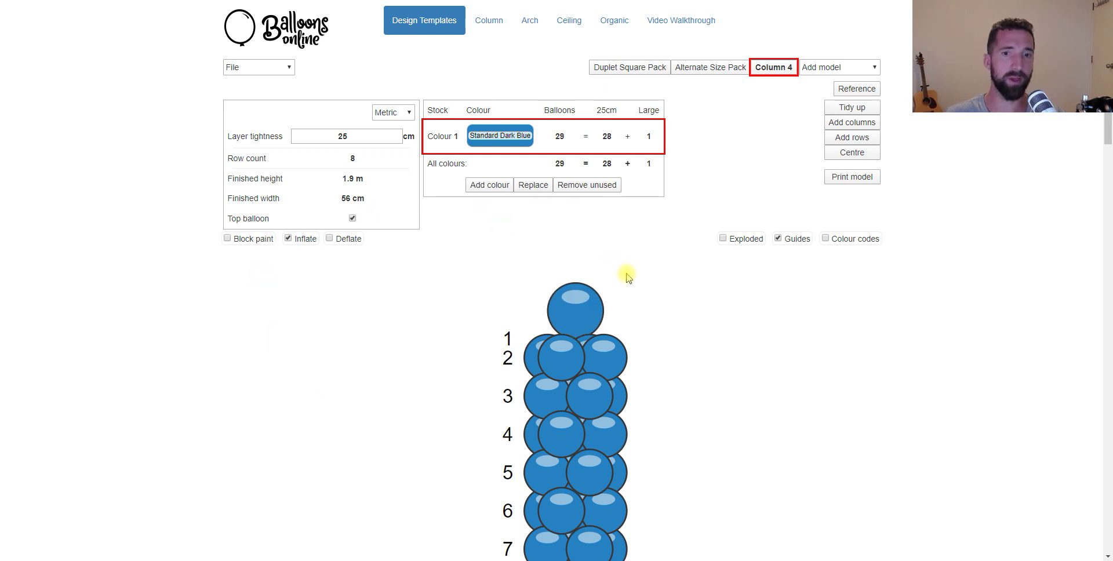
click(575, 312)
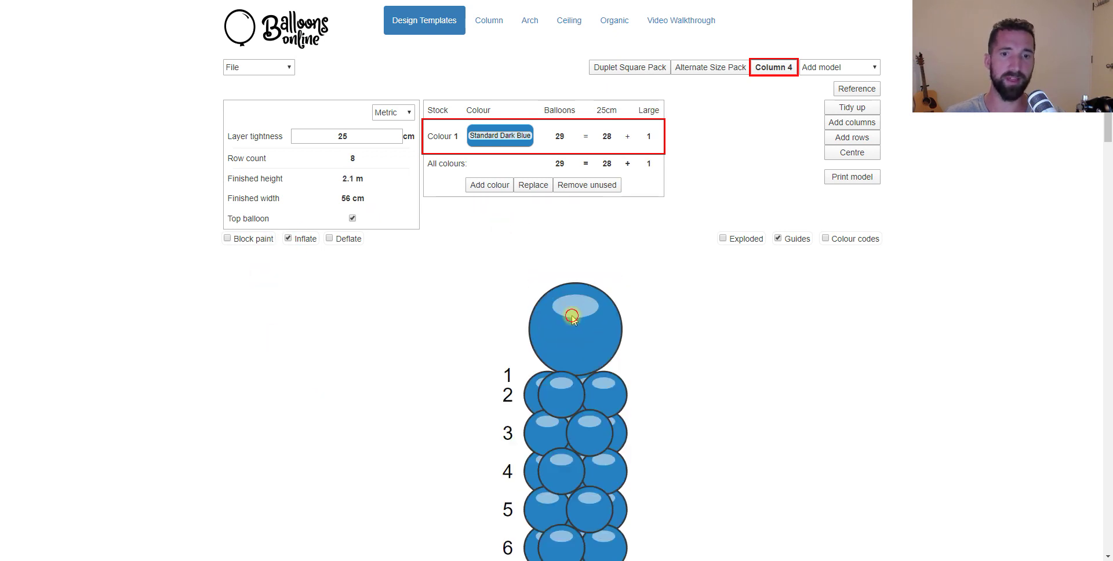
click(329, 238)
click(601, 353)
click(578, 352)
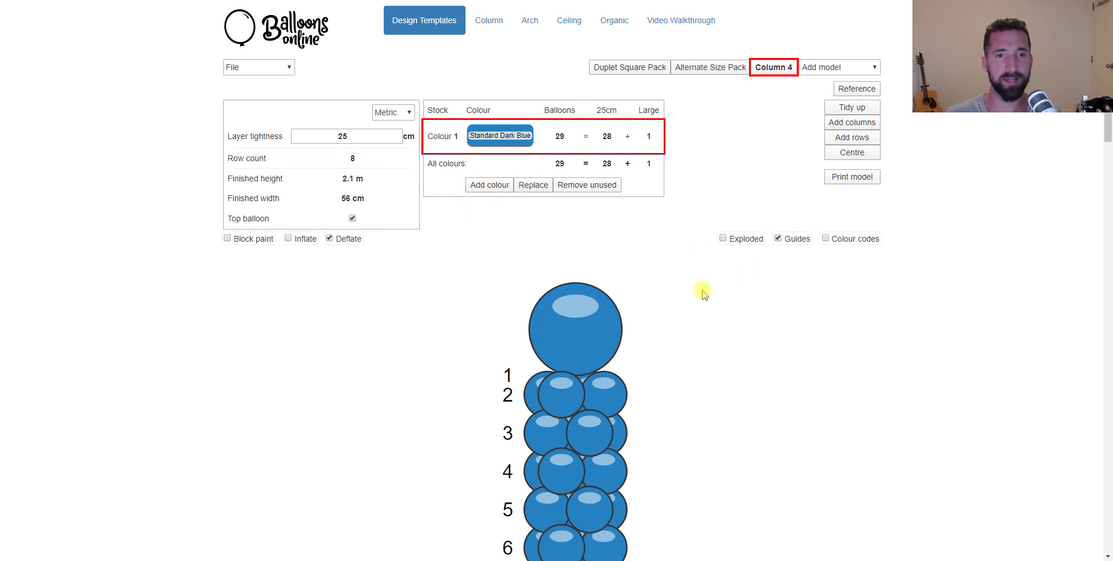
- Deflate the balloons in rows 2 through the bottom row to 18cm
click(288, 238)
click(357, 243)
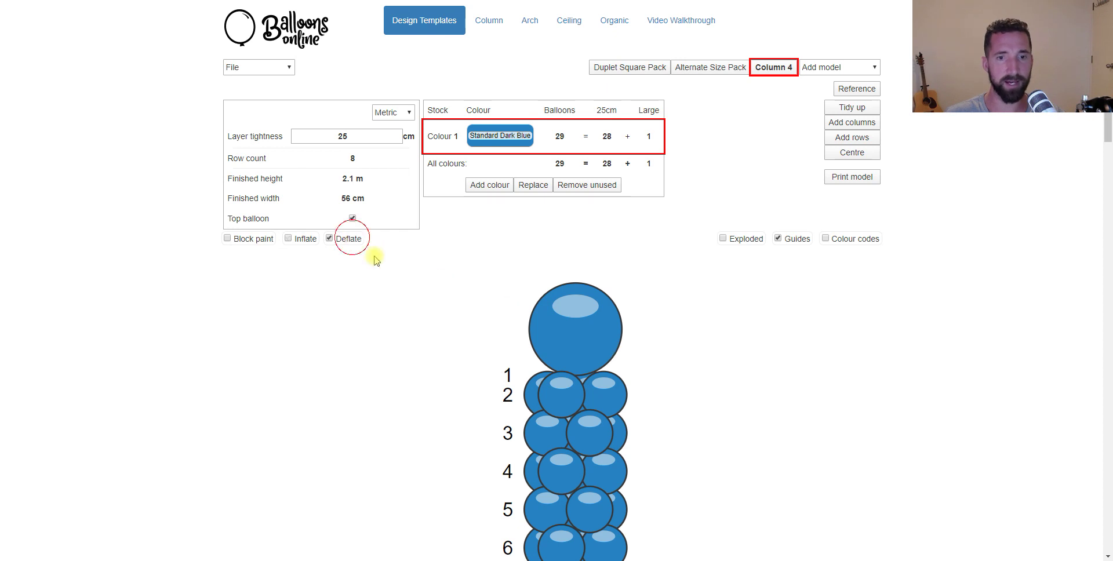
click(571, 394)
click(580, 426)
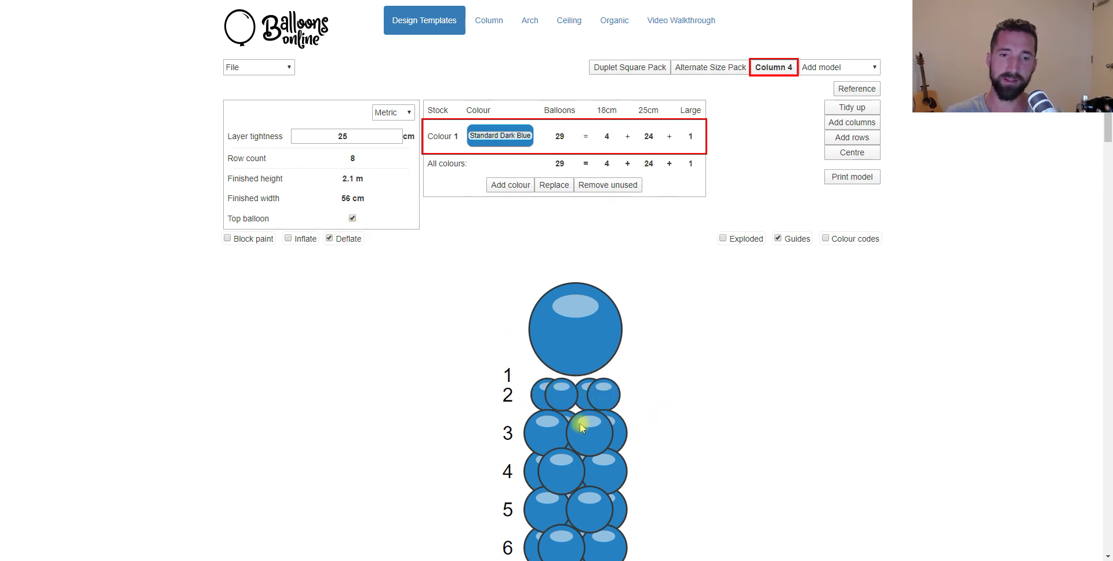
mouse_move(596, 419)
mouse_down()
mouse_move(559, 452)
mouse_move(600, 469)
mouse_up()
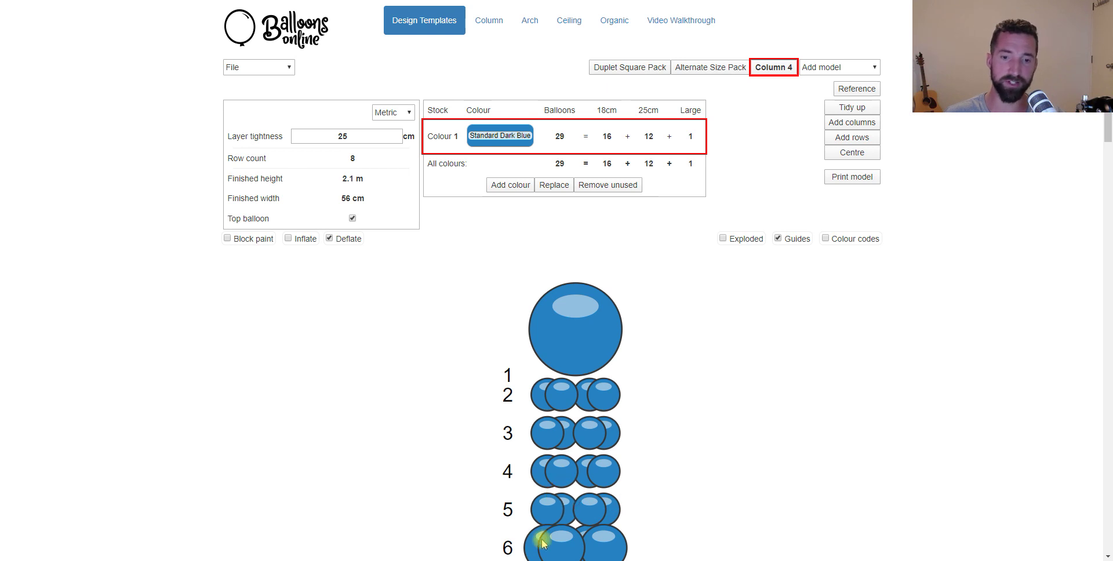
drag(542, 543, 609, 542)
scroll(563, 394, down, 3)
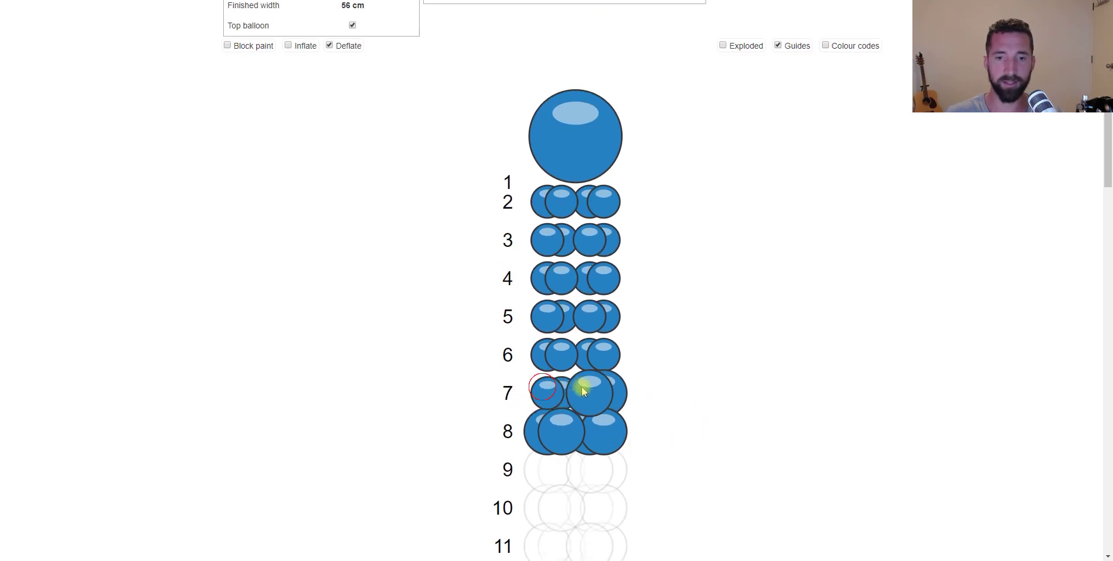
drag(545, 423, 606, 390)
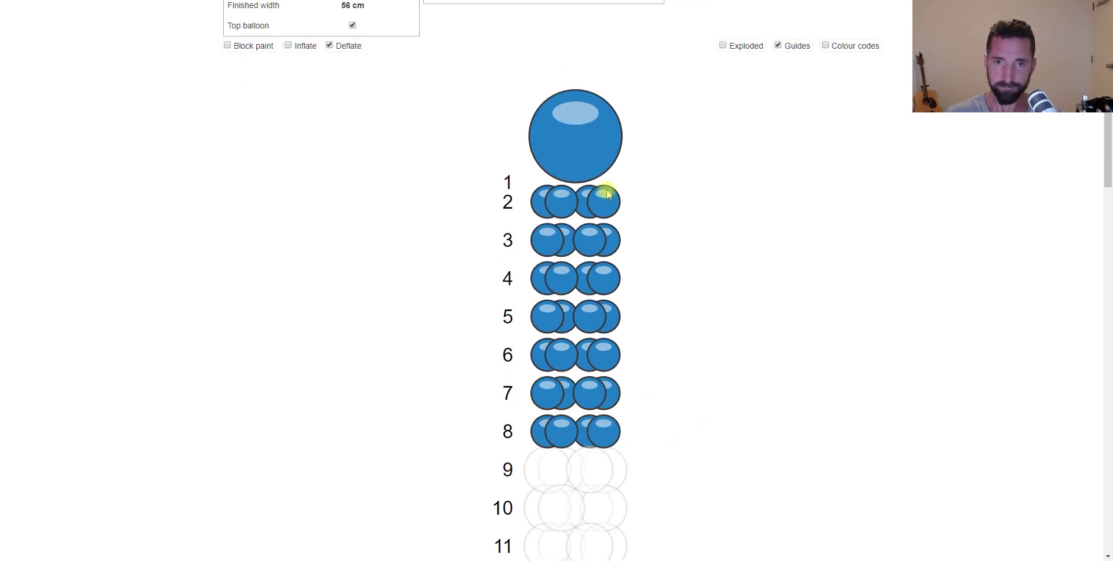
scroll(606, 186, up, 3)
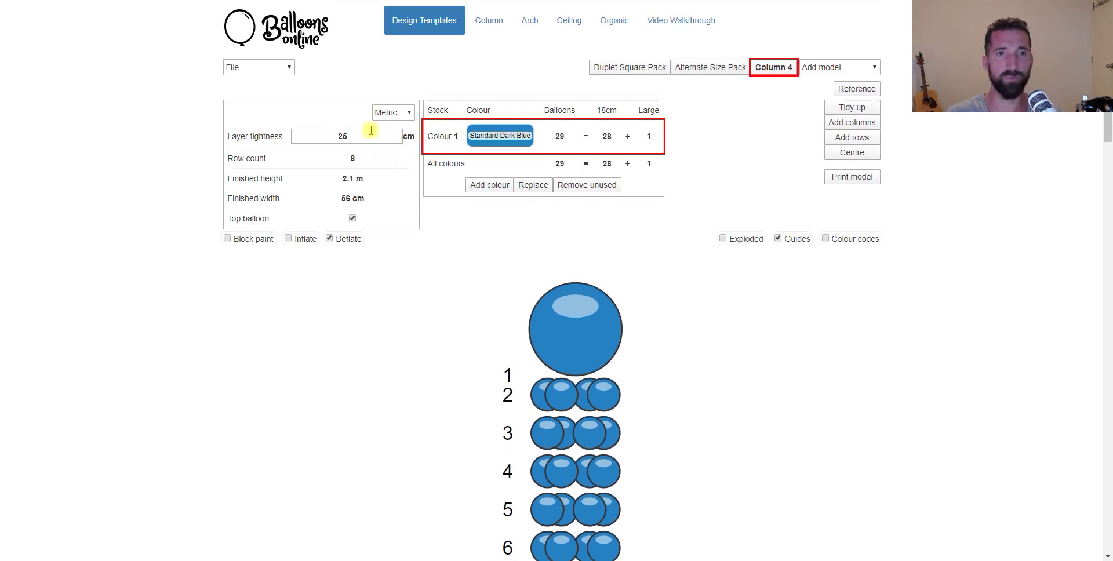
- Lower Column 4's layer tightness to 16 cm, giving a 1.6 m tall, 36 cm wide column
click(399, 141)
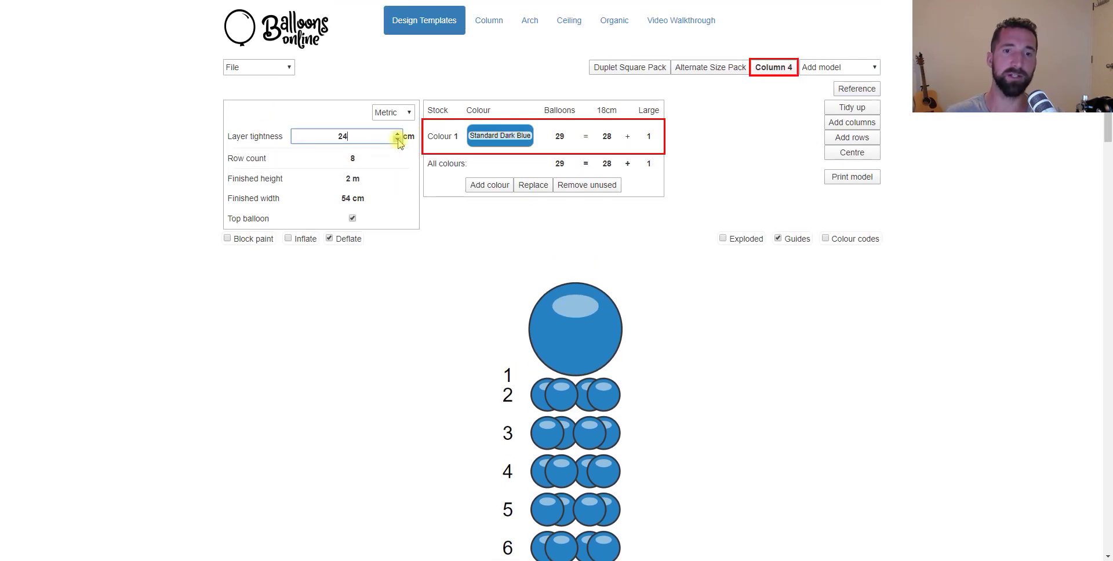
click(399, 142)
click(398, 142)
click(399, 143)
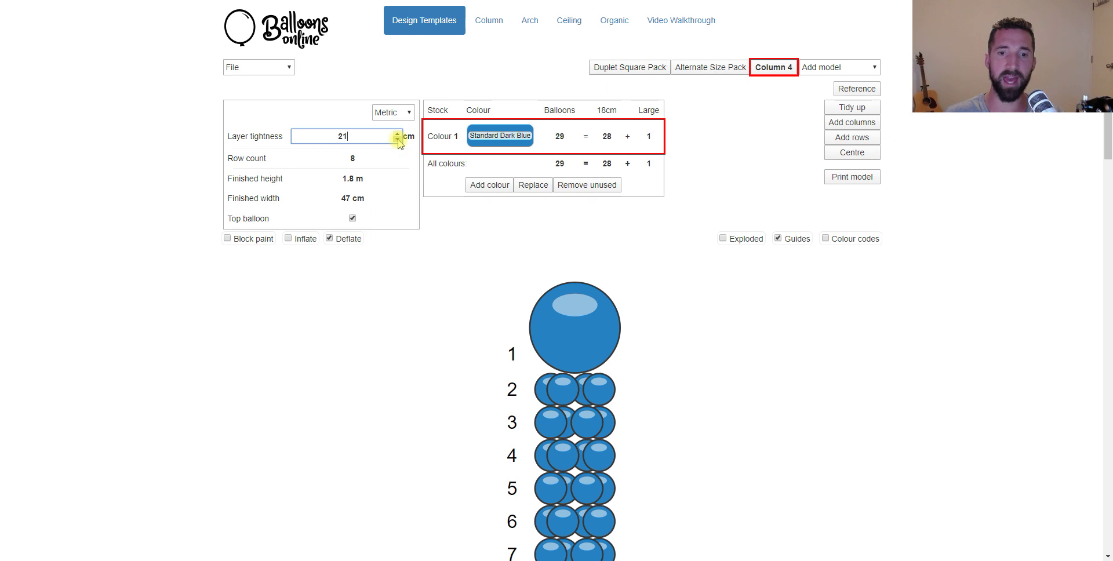
click(398, 143)
click(399, 142)
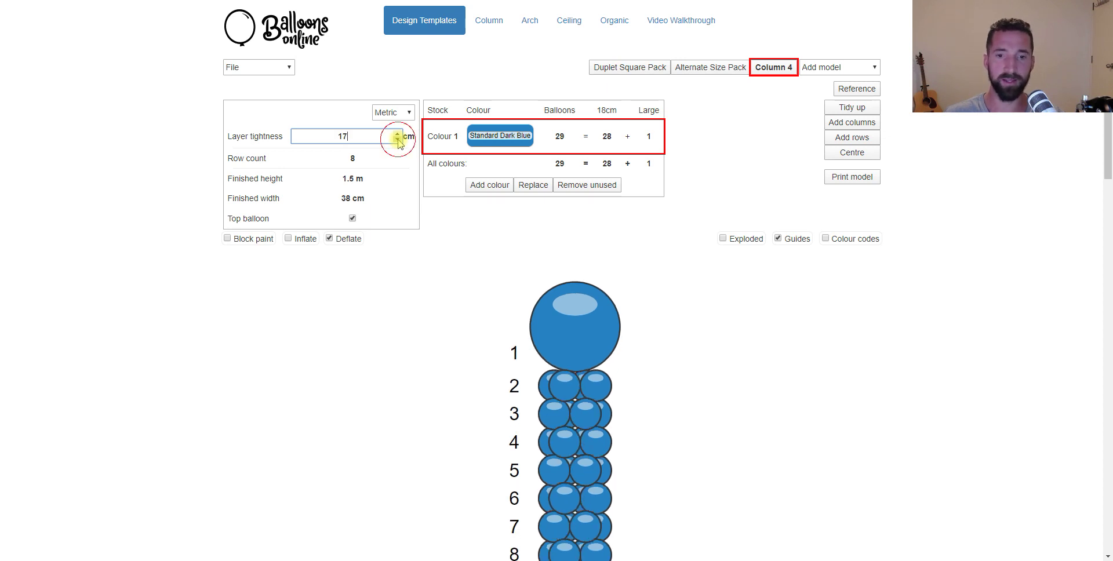
click(398, 143)
click(288, 238)
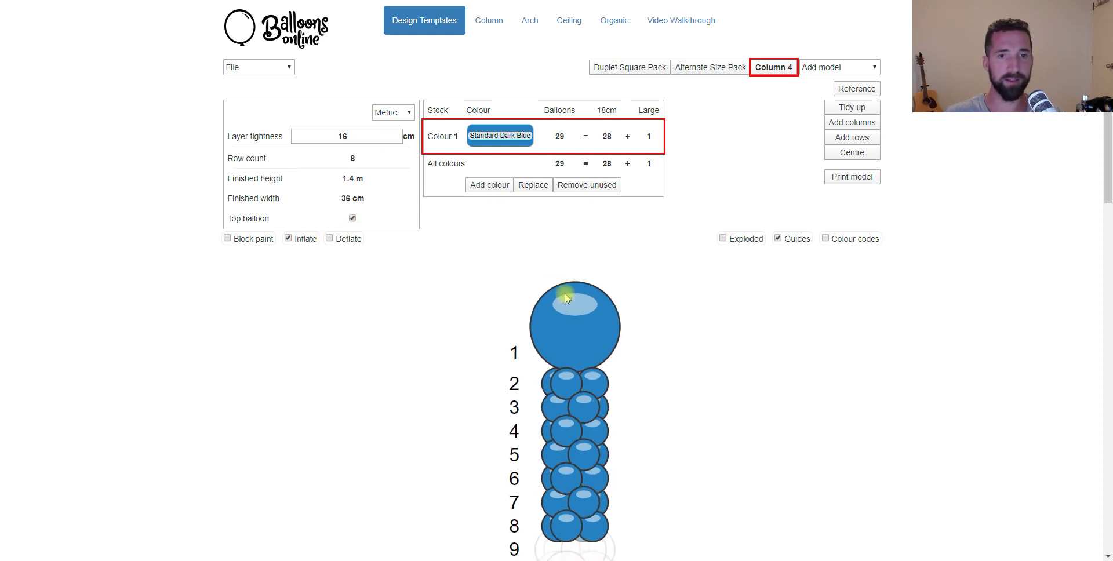
scroll(834, 347, down, 4)
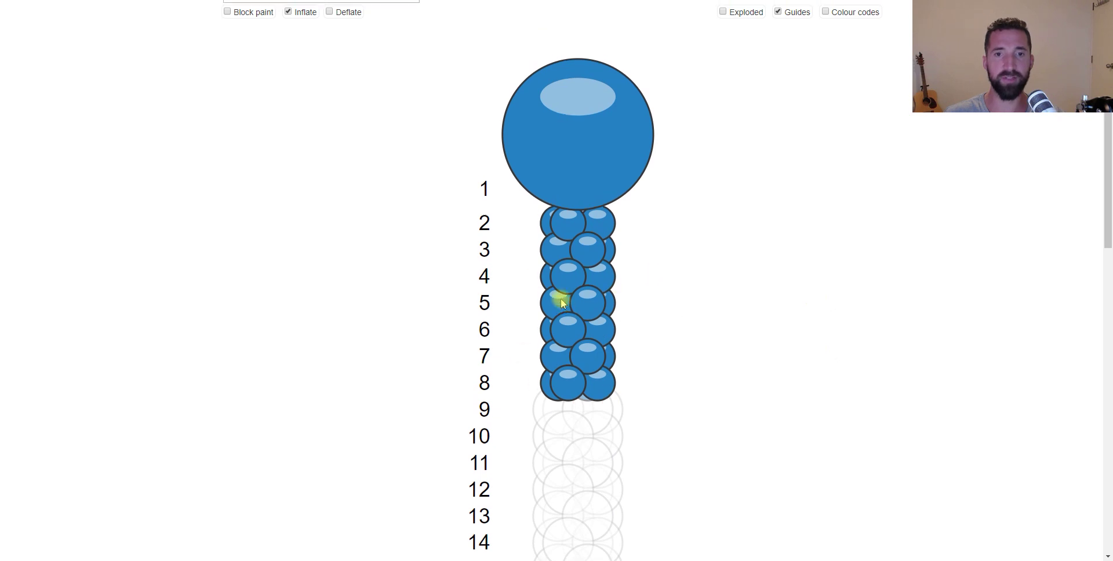
scroll(638, 290, up, 3)
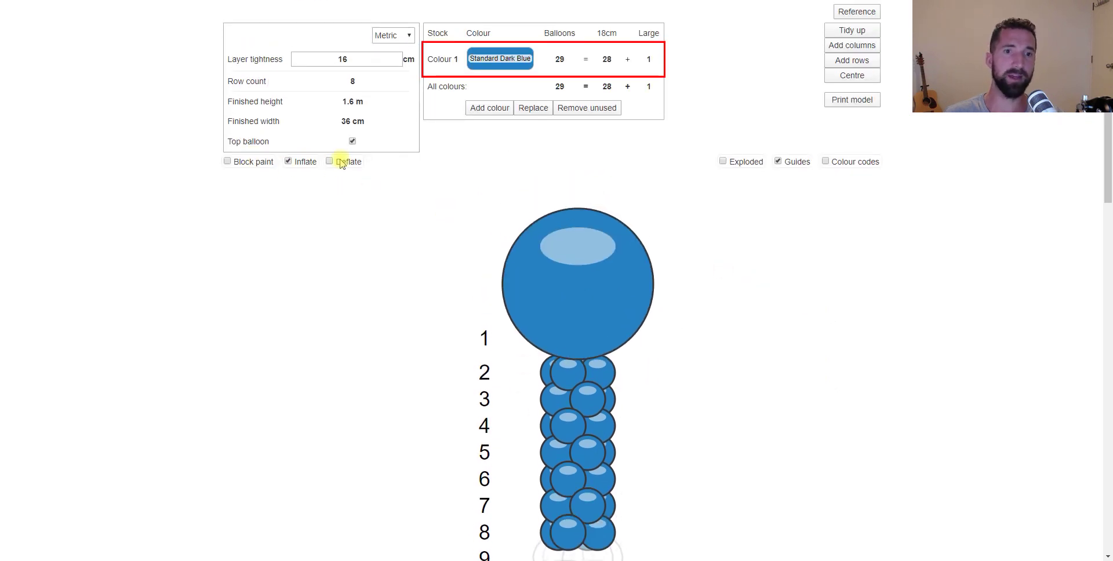
scroll(721, 230, up, 1)
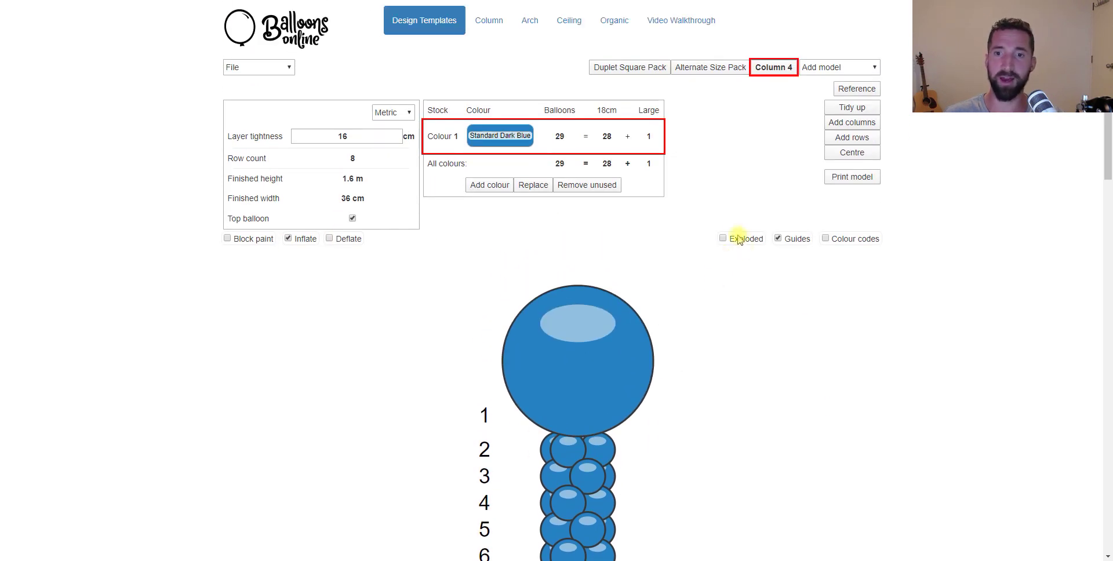
- Add Standard Orange as Colour 2 for the column
click(722, 238)
scroll(576, 230, down, 3)
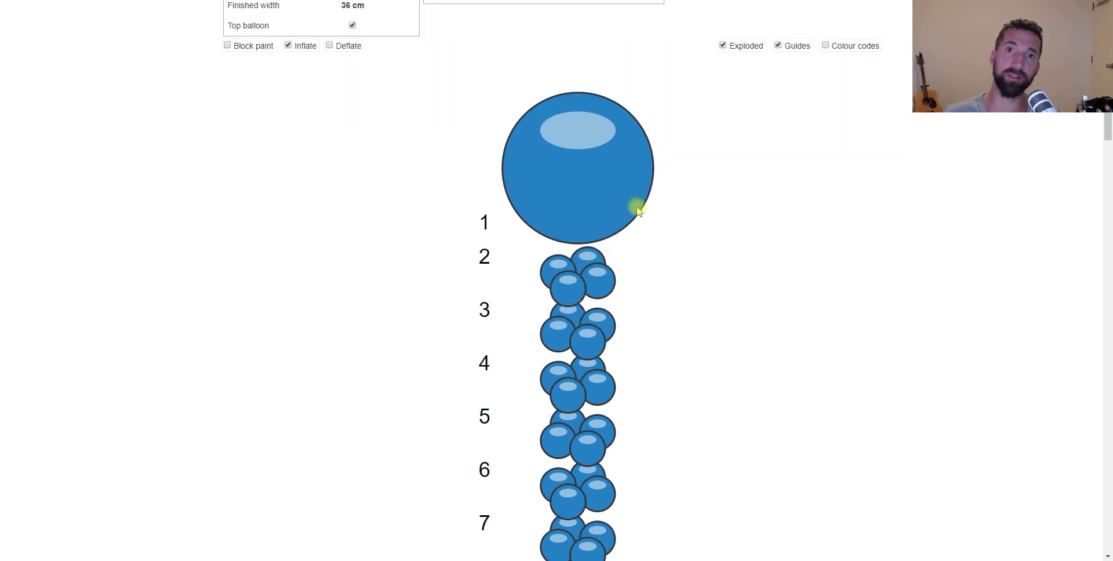
scroll(383, 191, up, 2)
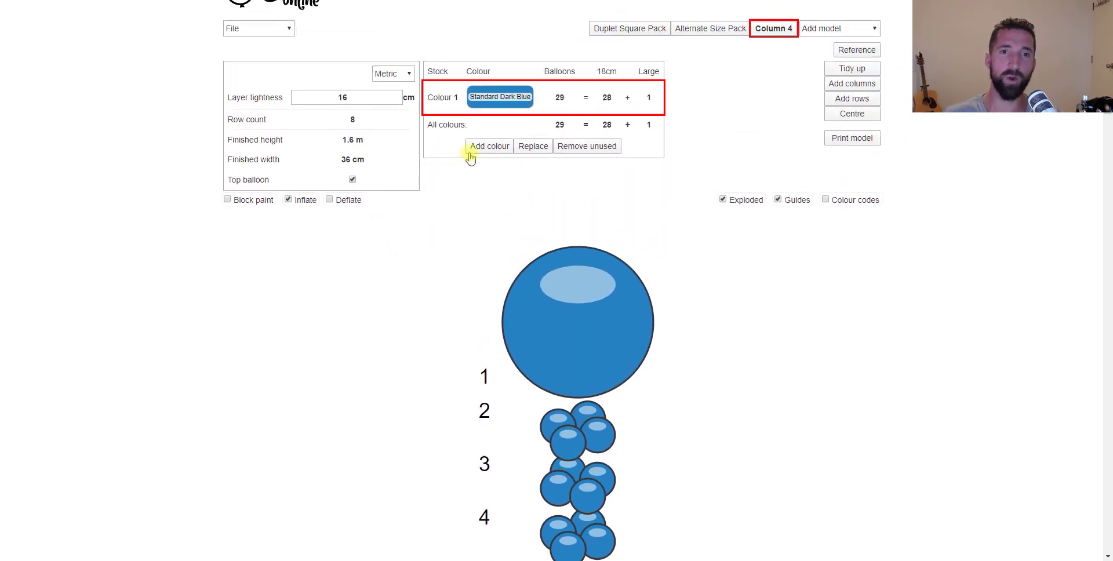
click(490, 145)
click(626, 319)
scroll(626, 319, down, 2)
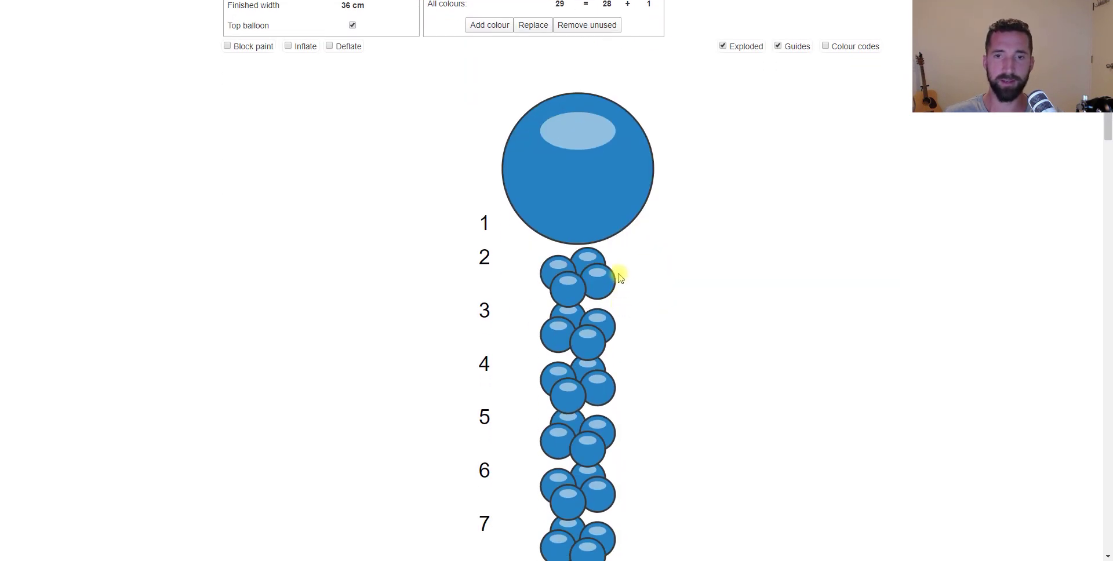
click(748, 46)
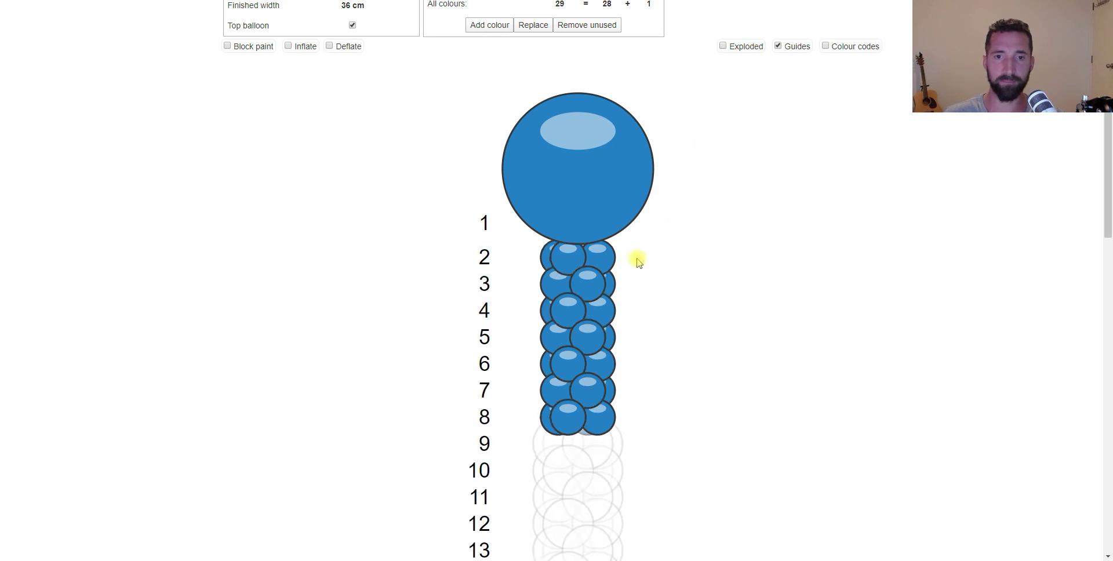
- Recolour balloons in rows 3, 4, 6, 7 and 8 orange to form a spiral of 14 orange, 15 blue
click(580, 305)
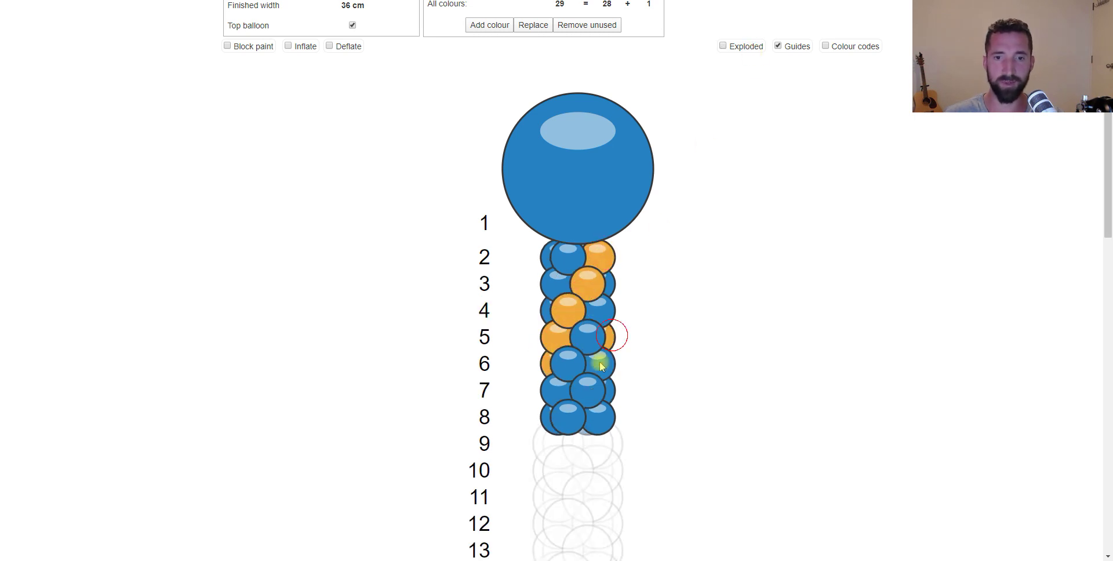
click(589, 386)
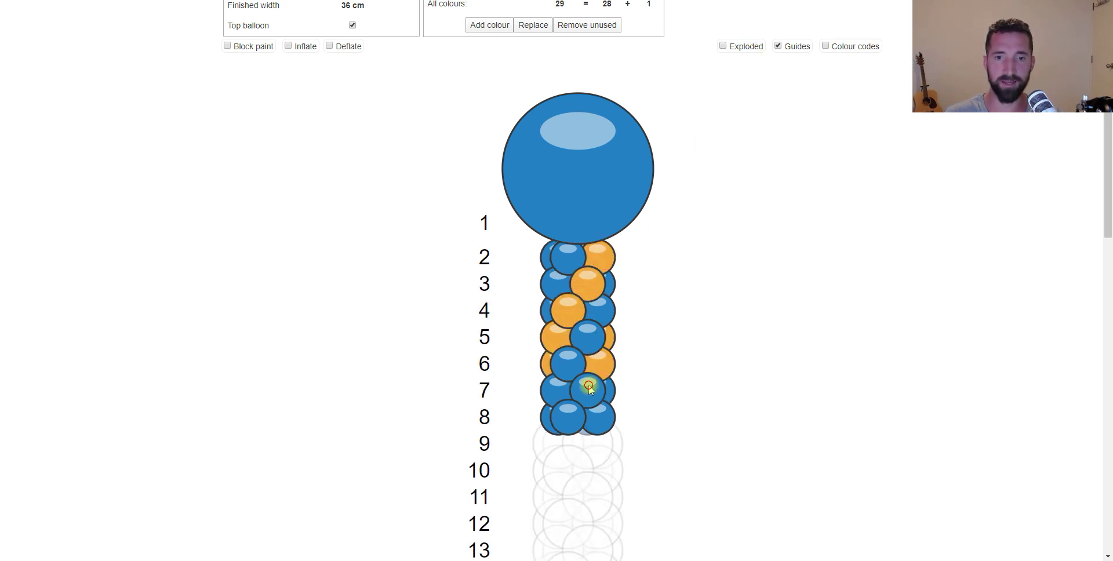
click(748, 46)
scroll(631, 384, down, 2)
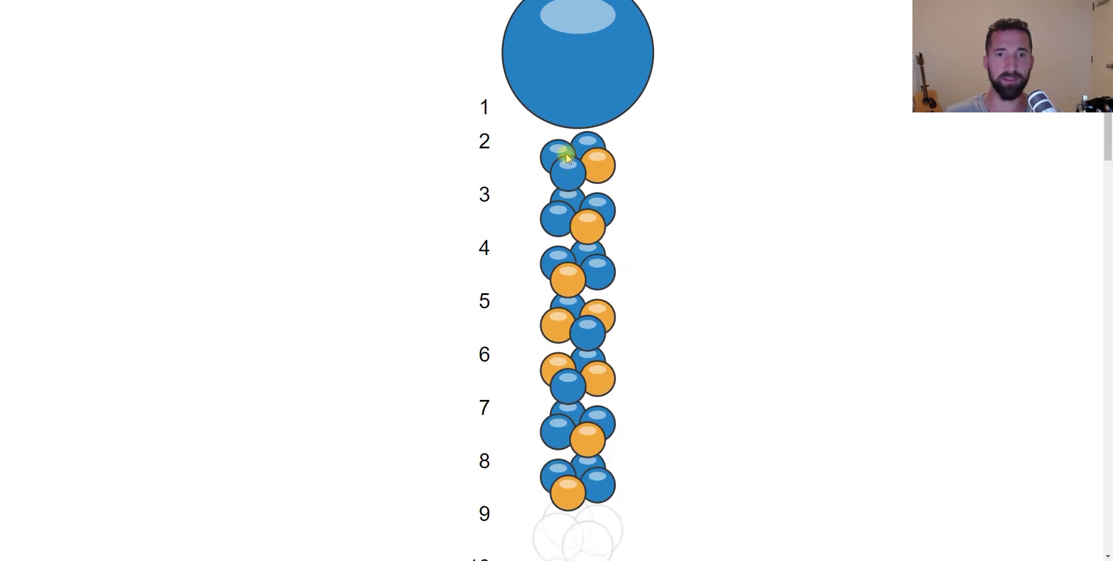
click(572, 200)
click(587, 254)
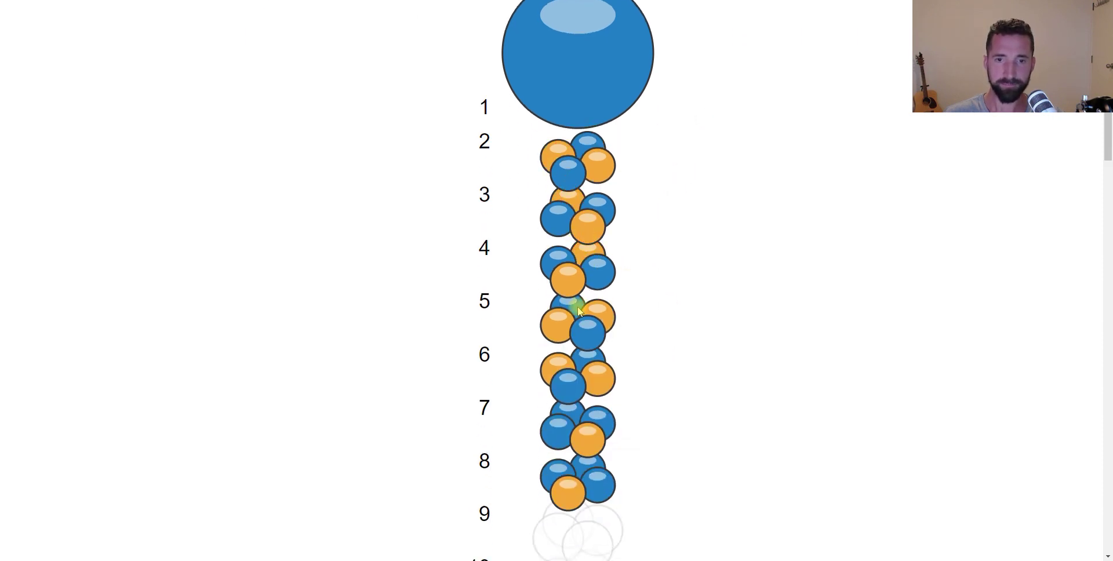
click(571, 416)
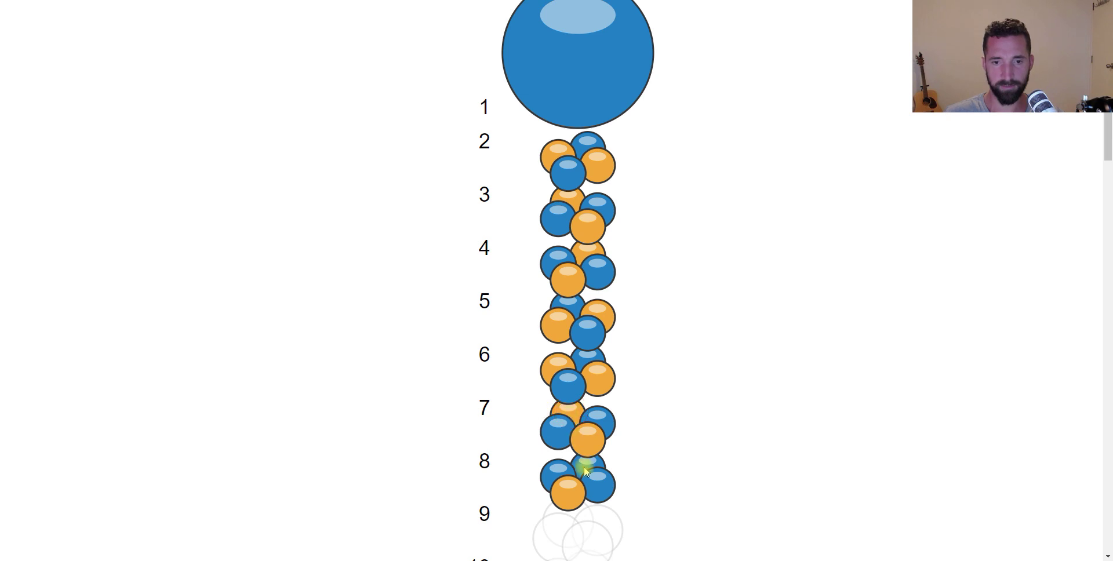
click(585, 462)
scroll(747, 203, up, 3)
click(742, 123)
scroll(820, 360, down, 2)
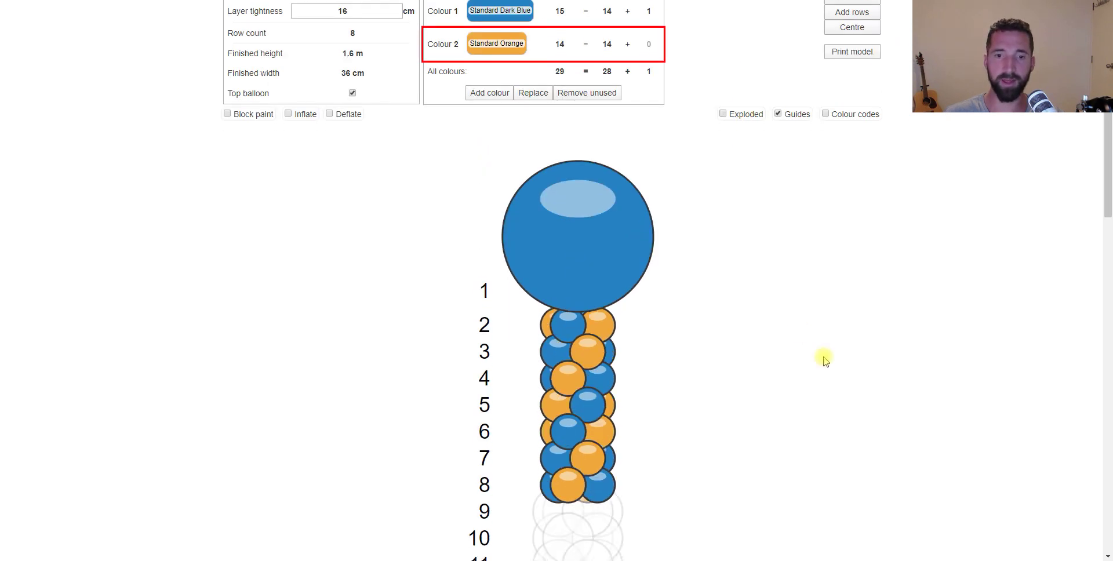
scroll(755, 216, up, 4)
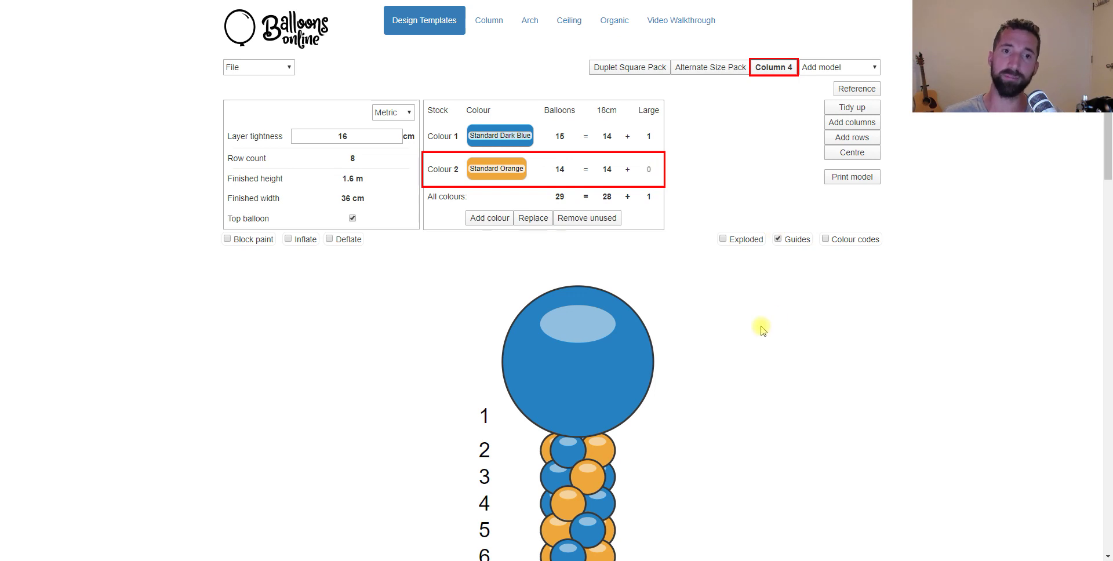
- Add a new Column 5 model and preview it in the exploded layout
click(852, 67)
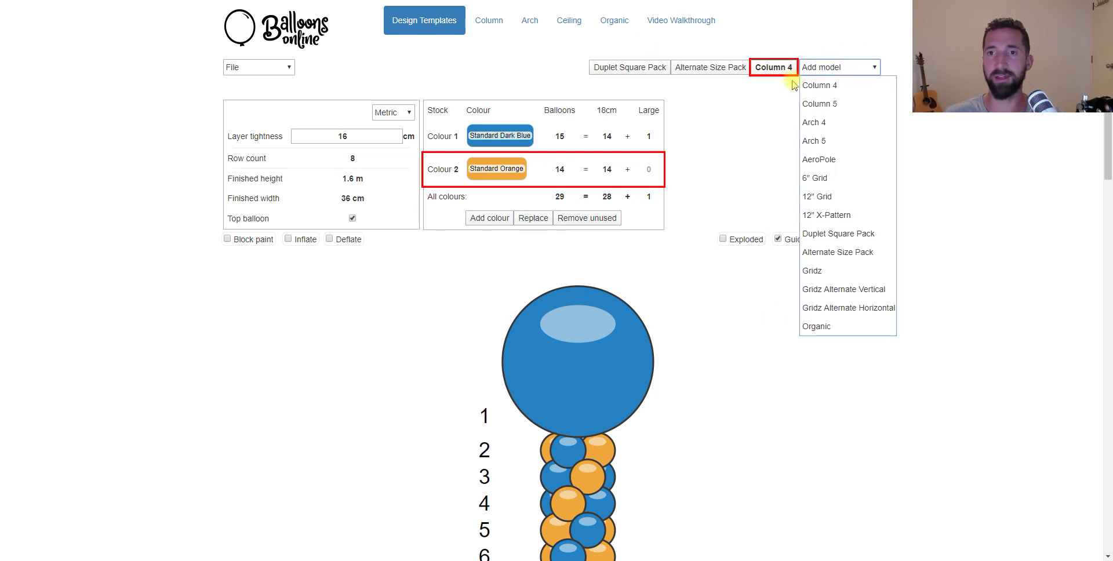
click(814, 104)
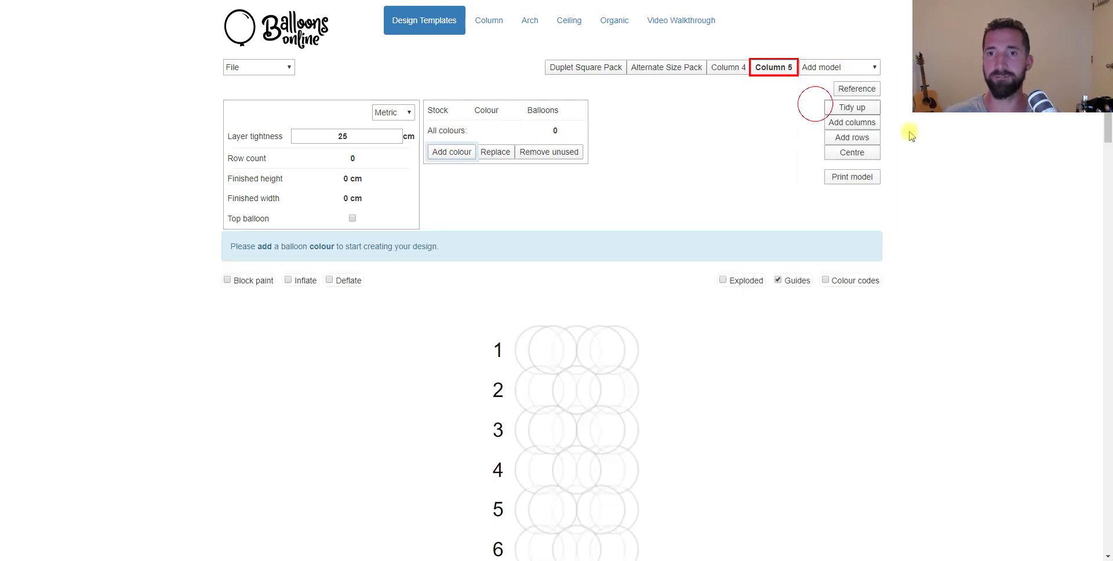
click(724, 280)
click(723, 281)
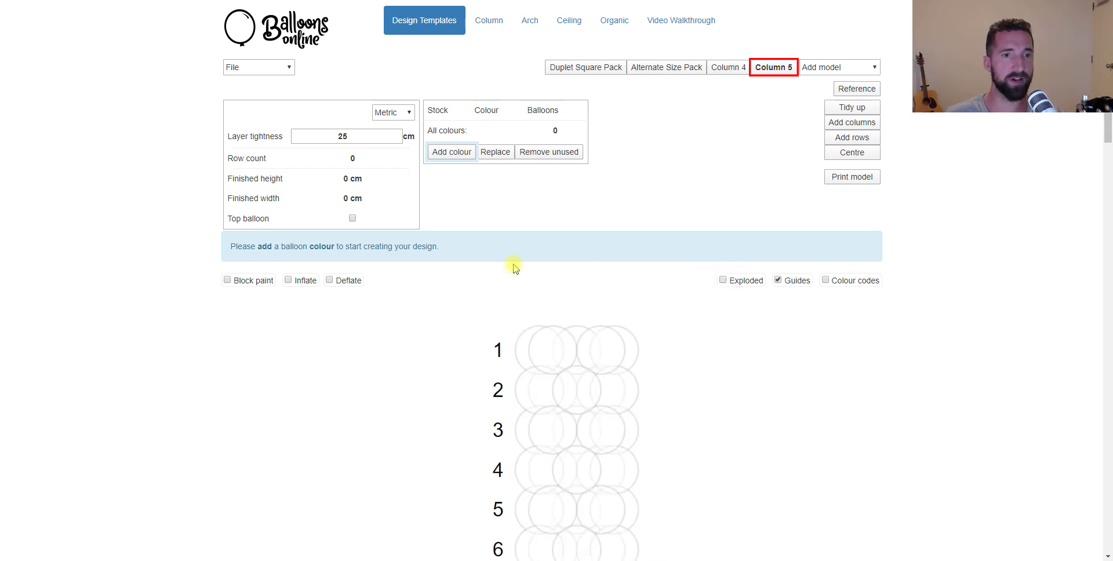
- Add an inflated top balloon and make Standard Red Colour 1
click(352, 219)
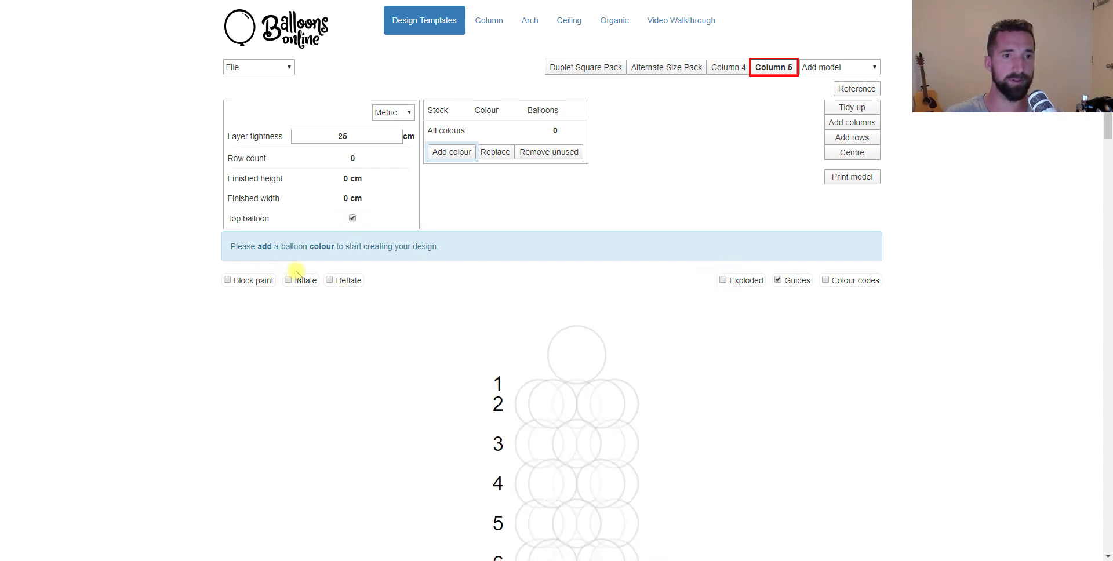
click(288, 281)
click(582, 353)
scroll(405, 336, down, 1)
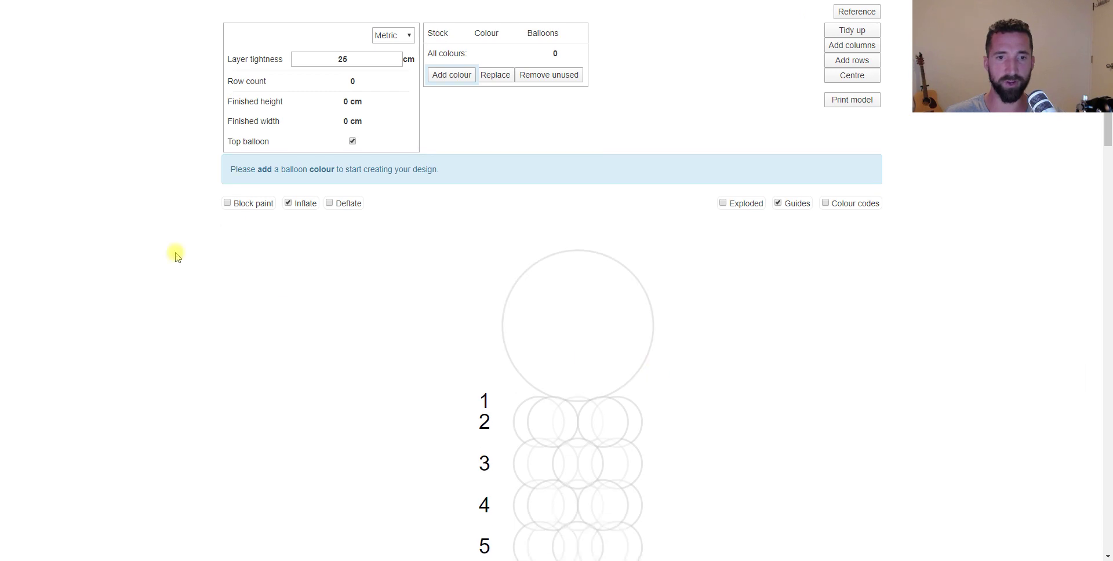
click(458, 76)
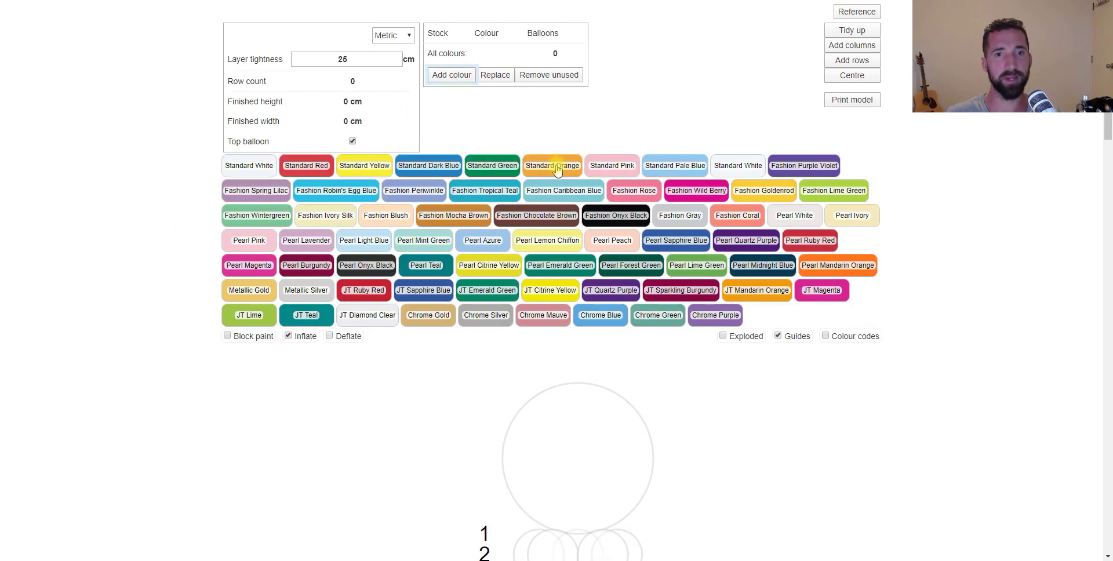
click(313, 166)
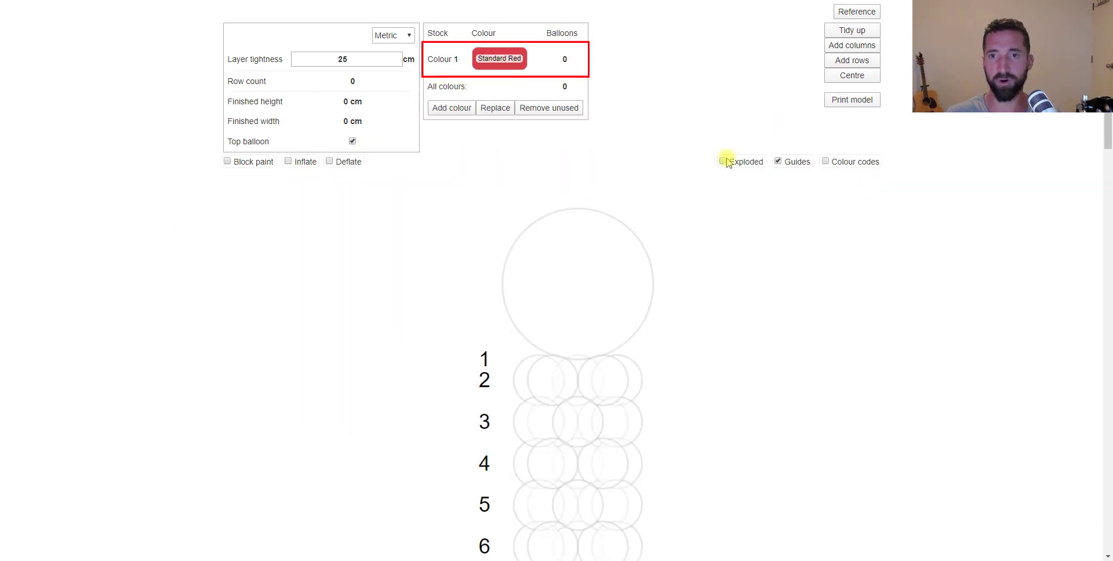
- Place red balloons diagonally down the column from row 2 to row 5
scroll(685, 326, down, 2)
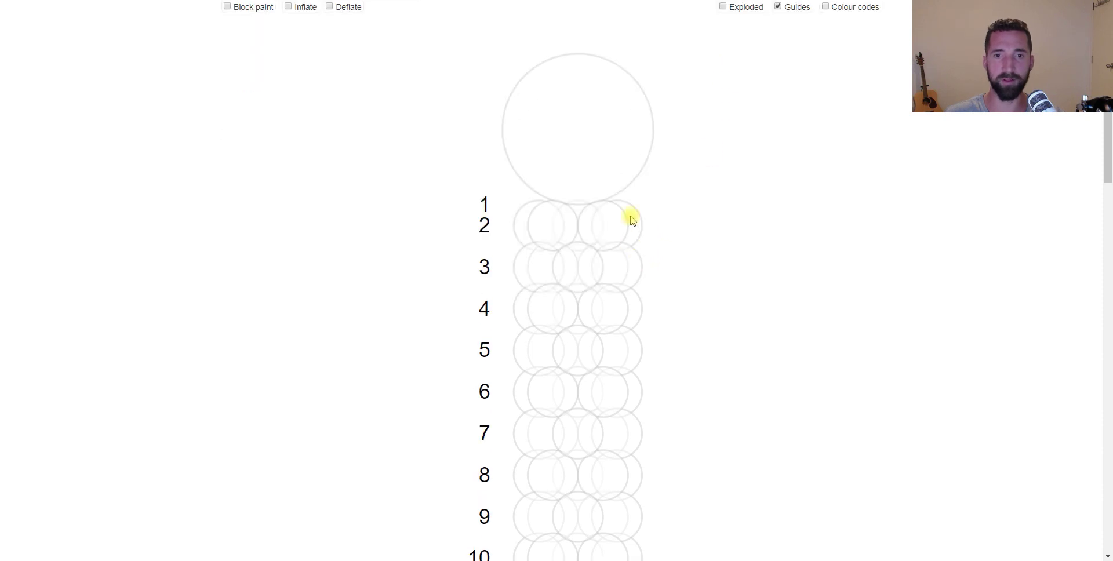
click(616, 225)
click(577, 266)
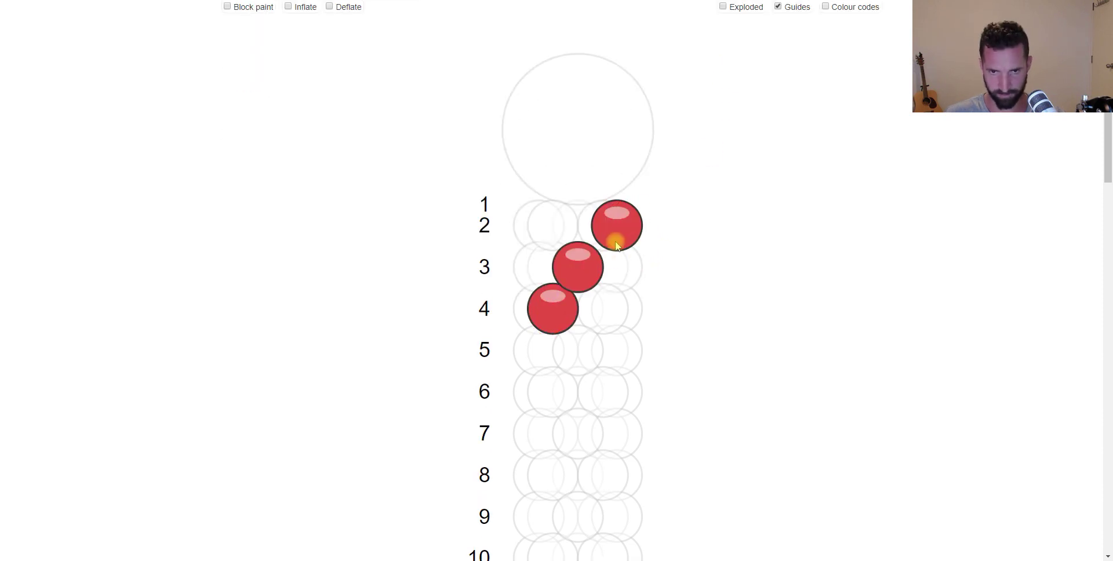
click(612, 265)
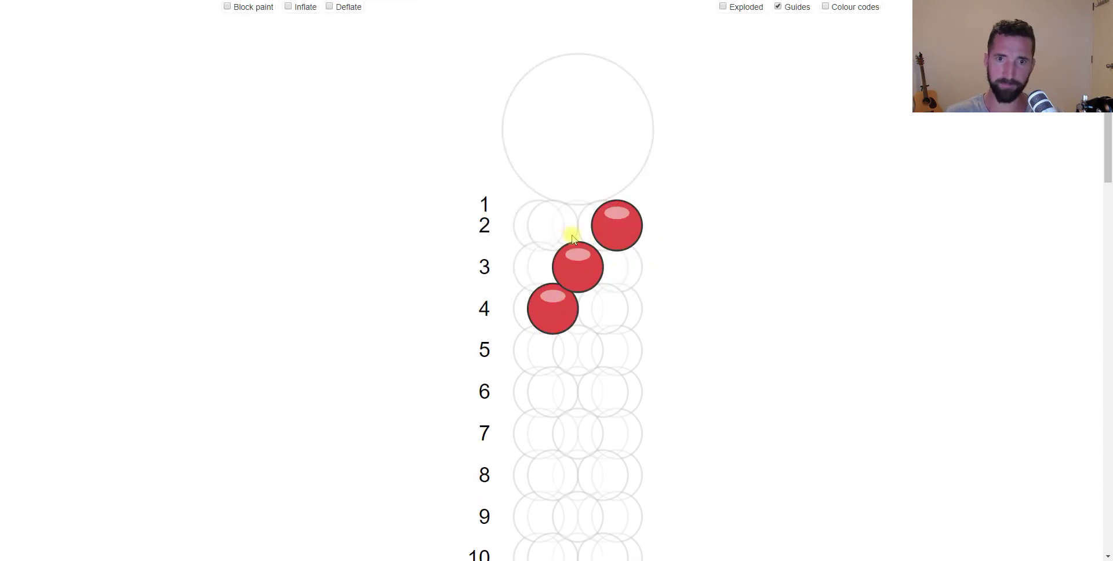
click(534, 353)
- Add Standard Yellow and spiral yellow balloons down rows 2 through 7
scroll(464, 212, up, 3)
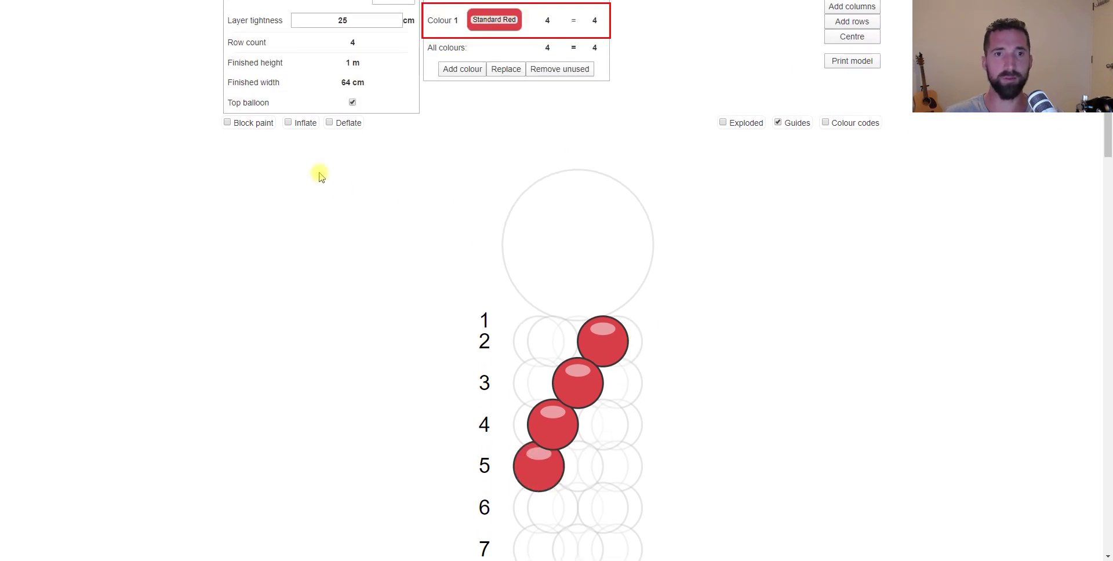
click(449, 69)
click(343, 132)
scroll(618, 261, down, 5)
click(618, 225)
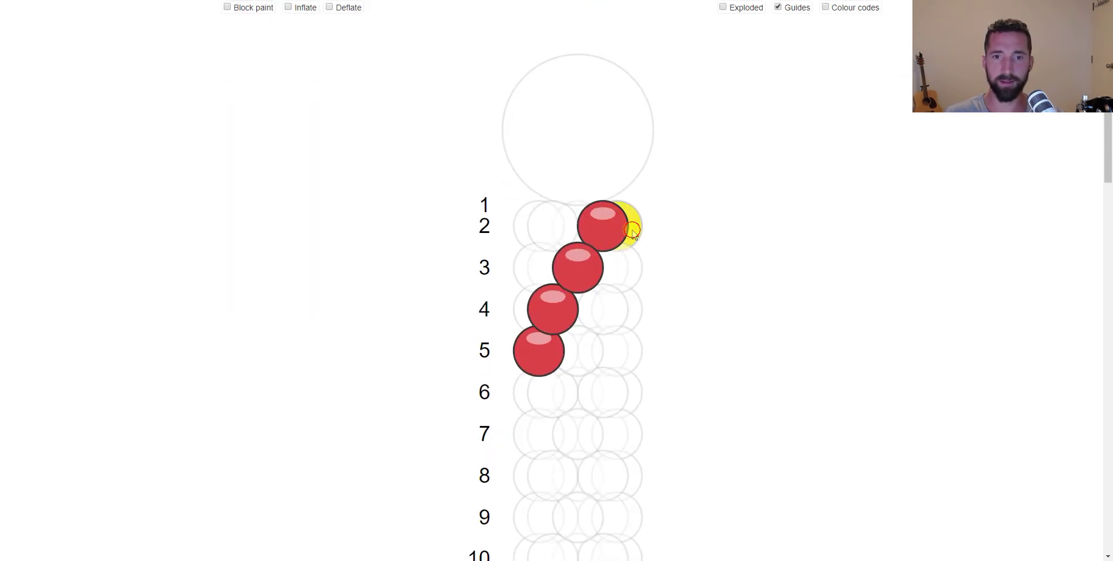
click(619, 267)
click(602, 309)
click(582, 350)
click(551, 390)
click(529, 435)
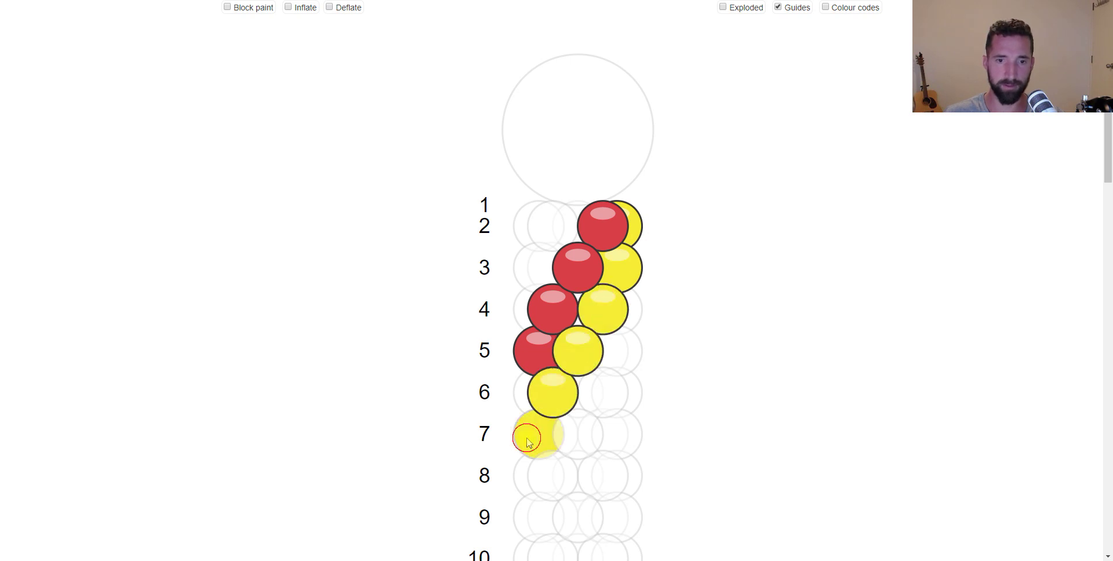
- Add another red balloon in row 6 with Standard Red
scroll(499, 232, up, 3)
click(489, 98)
scroll(490, 174, down, 3)
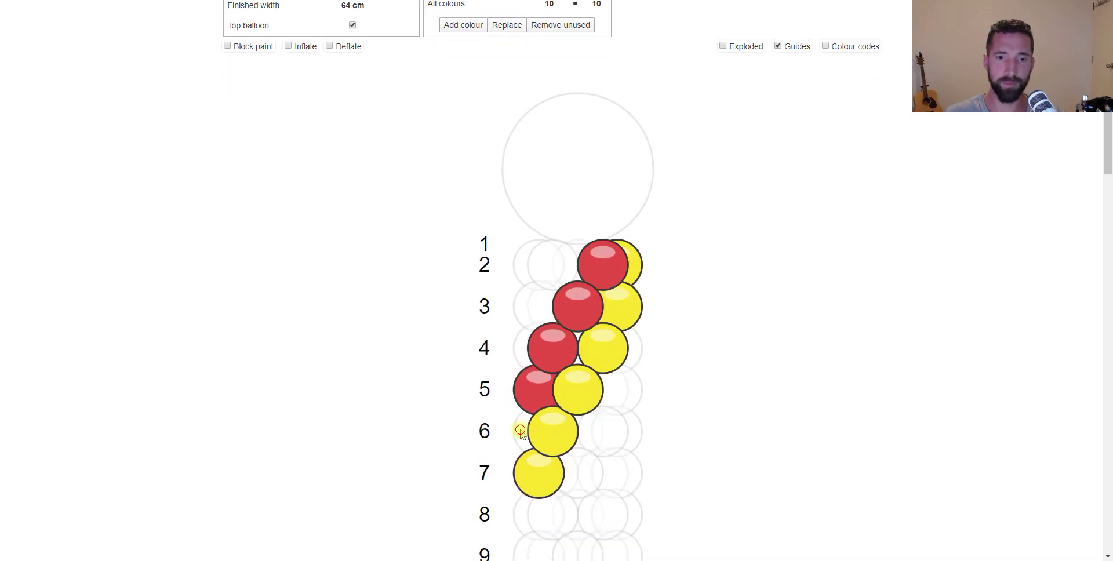
click(523, 431)
- Add Standard Dark Blue diagonally through rows 4–9, plus a yellow balloon at row 8 left
scroll(475, 256, up, 3)
click(463, 218)
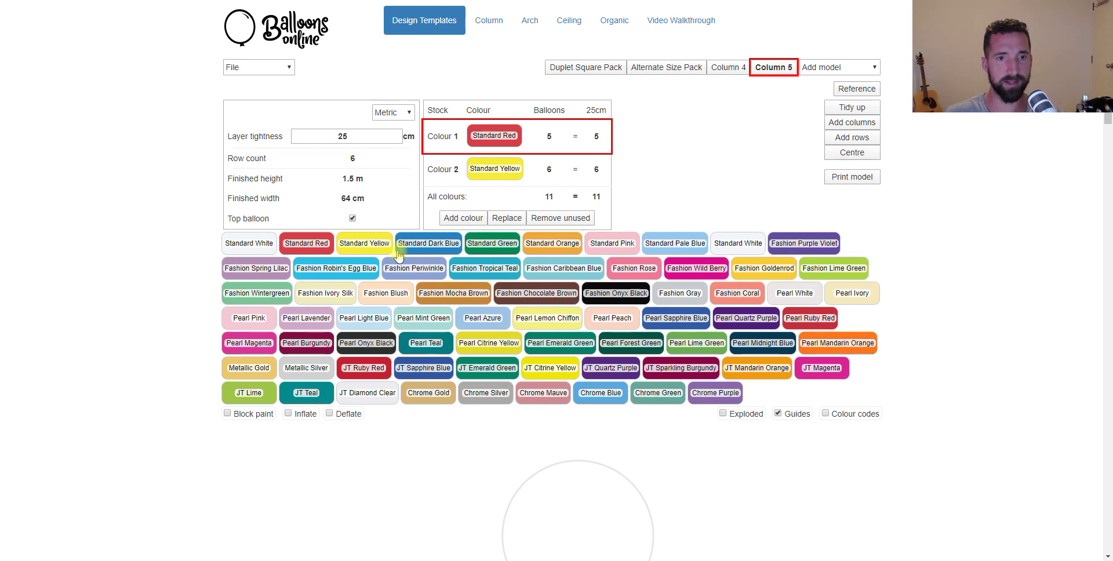
click(534, 242)
scroll(616, 325, down, 4)
click(631, 301)
click(627, 347)
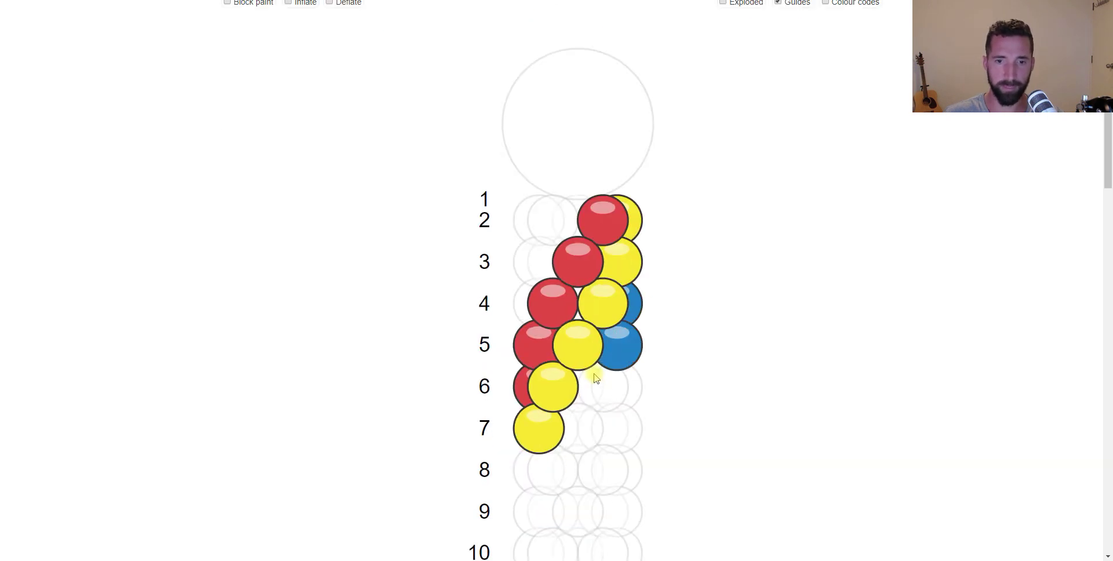
click(602, 386)
click(578, 428)
click(552, 469)
click(523, 512)
scroll(523, 505, up, 5)
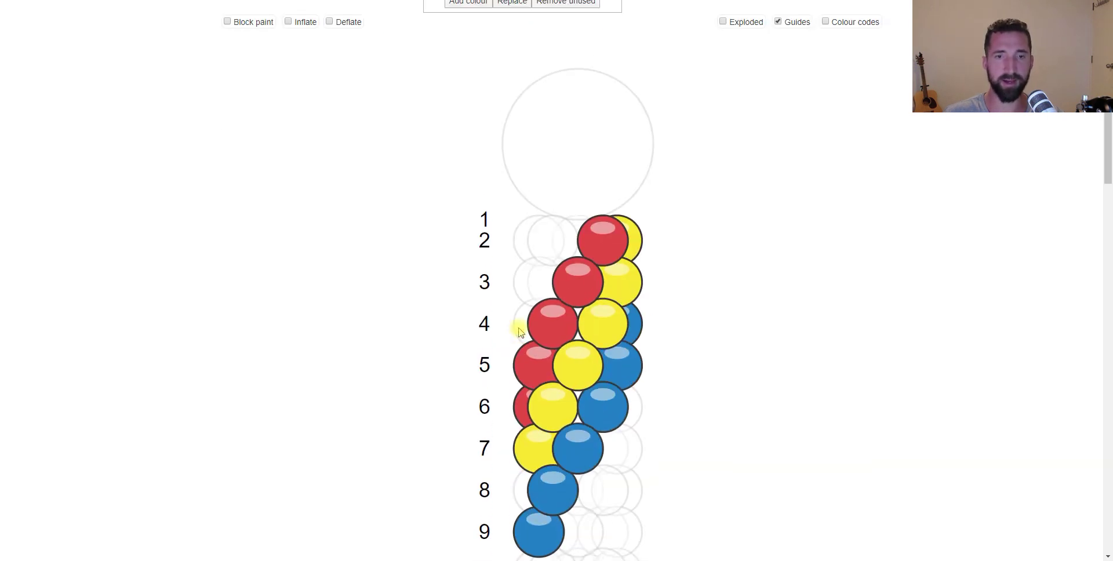
scroll(510, 355, down, 5)
click(524, 472)
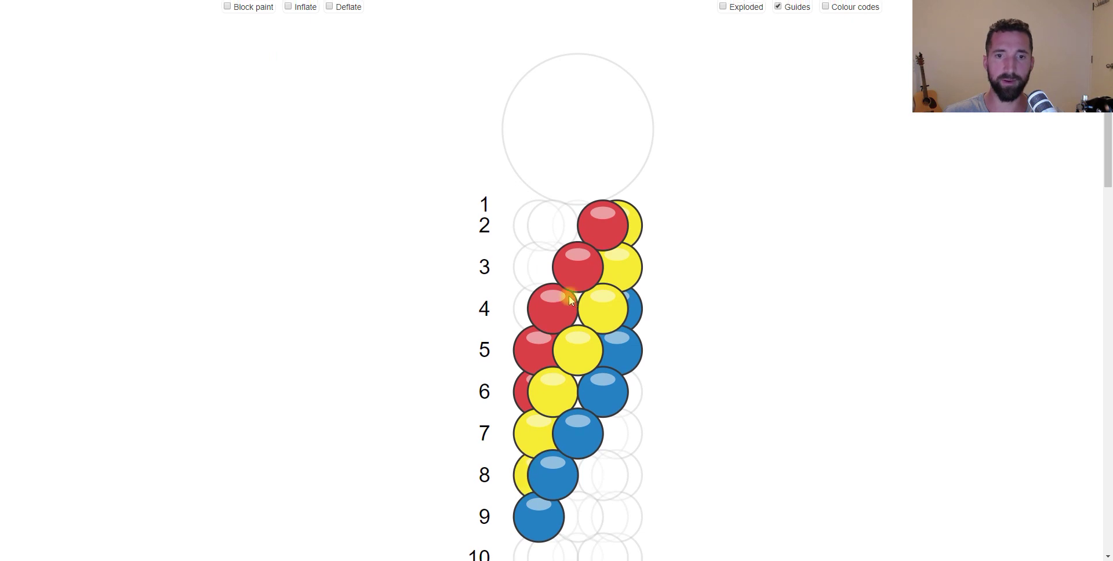
- Add Pearl Quartz Purple and place purple balloons in rows 2, 3 and 4
scroll(425, 203, up, 5)
click(461, 250)
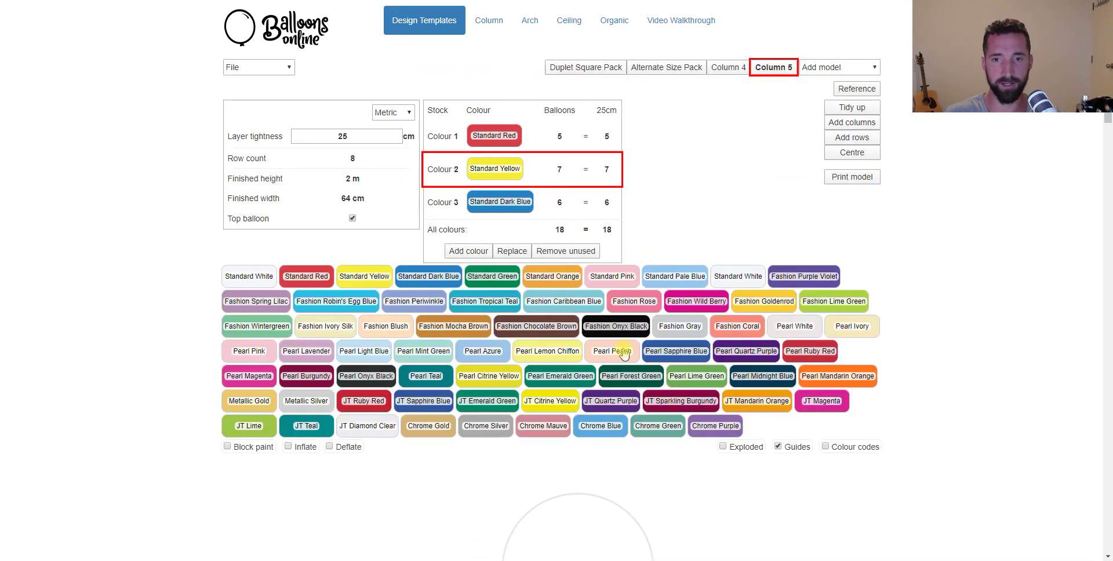
click(757, 357)
scroll(574, 299, down, 4)
click(567, 302)
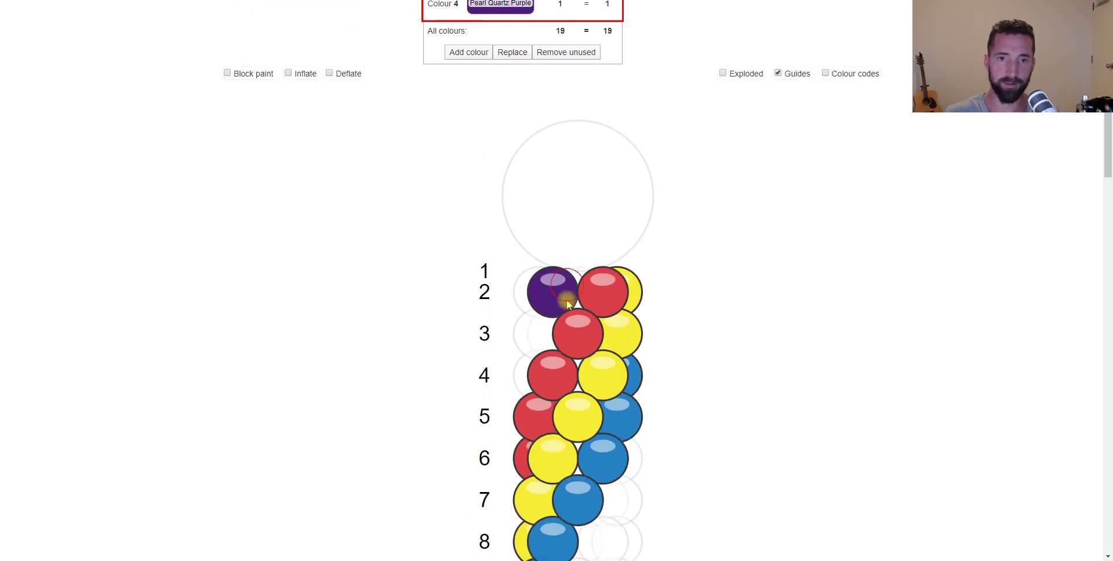
click(536, 346)
click(530, 374)
scroll(771, 149, up, 2)
scroll(636, 373, down, 2)
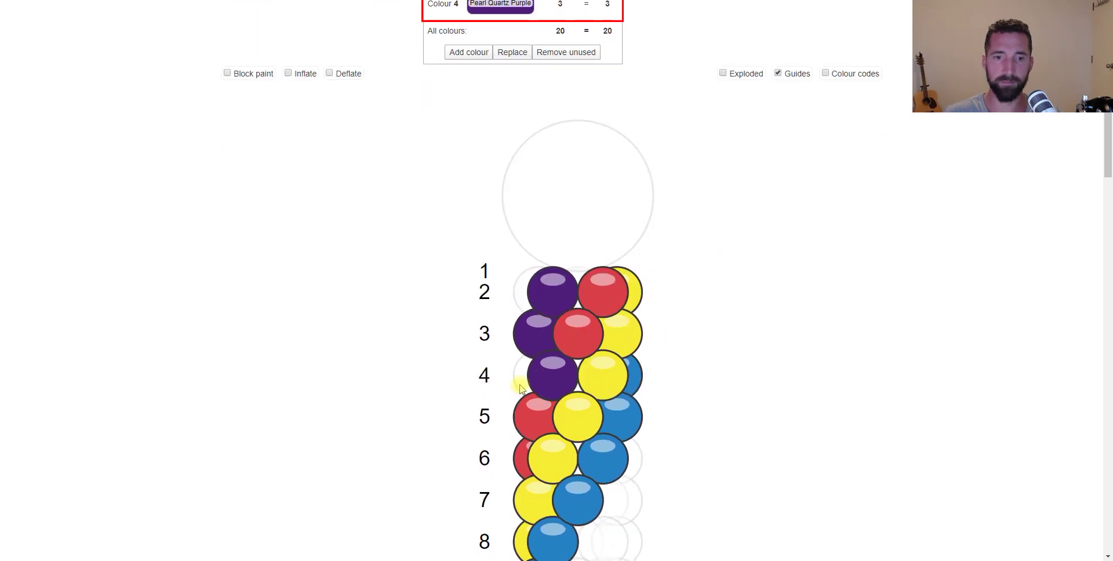
click(520, 388)
- Colour the column's top balloon red
scroll(542, 286, up, 4)
scroll(510, 149, down, 4)
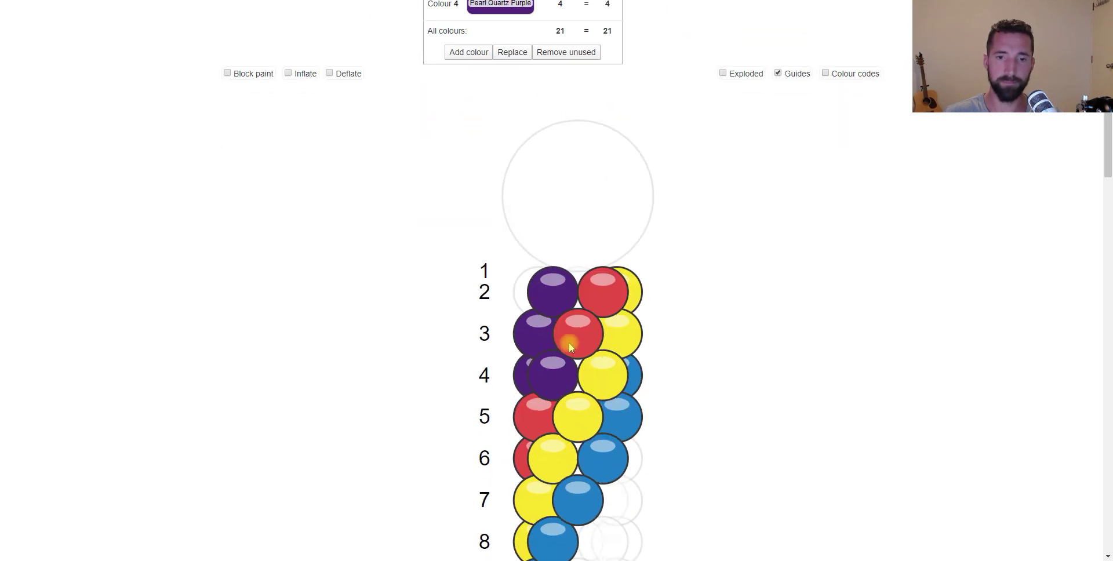
click(633, 201)
scroll(728, 130, up, 1)
- Switch the column to exploded view to reveal the empty slots
click(723, 111)
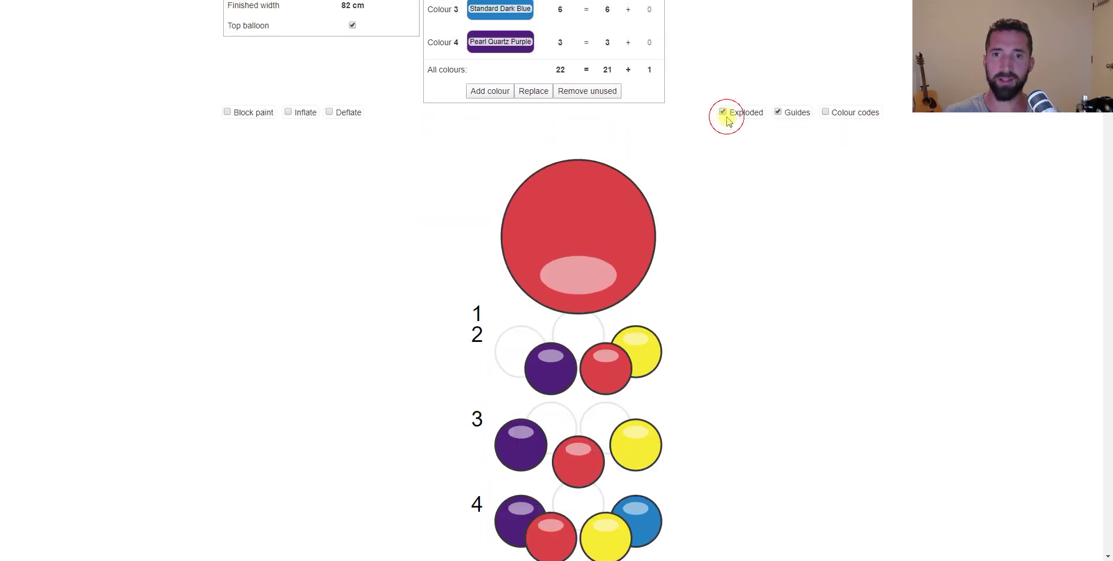
scroll(733, 336, down, 2)
scroll(732, 335, down, 2)
scroll(550, 306, up, 3)
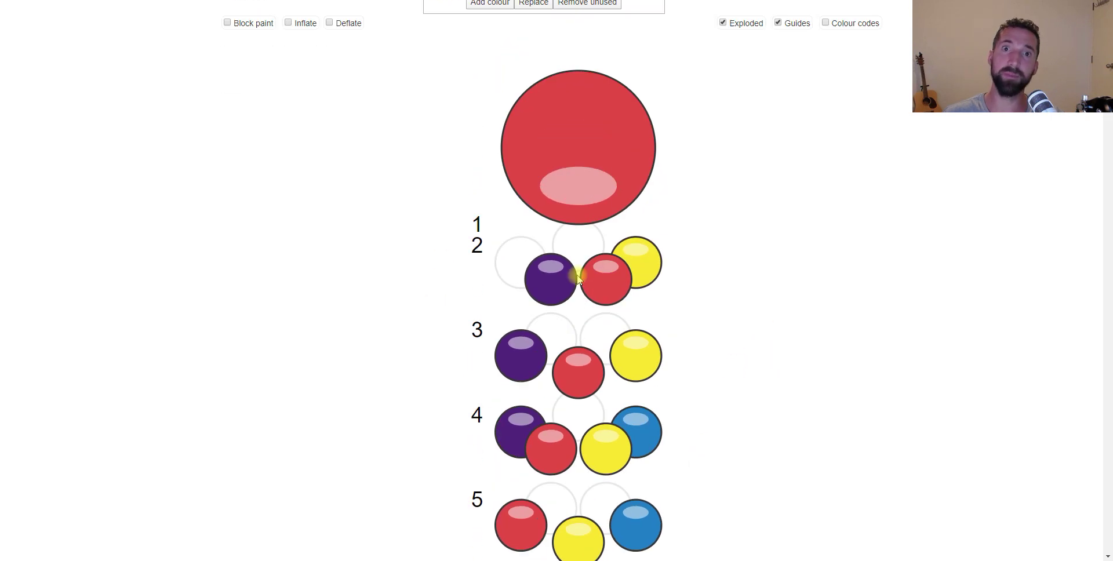
scroll(556, 331, up, 3)
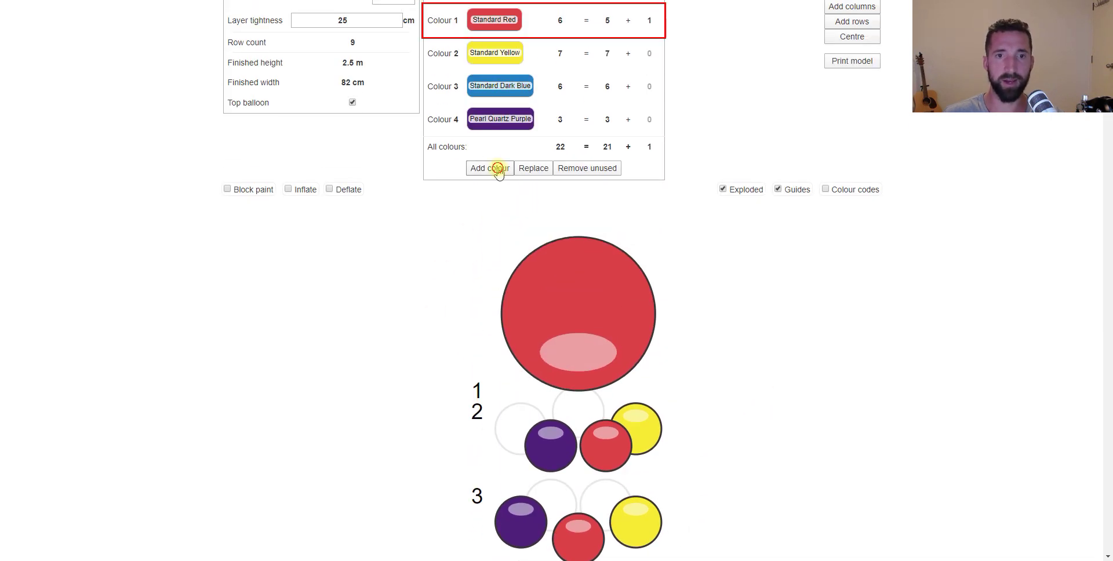
- Add Standard Green and fill empty slots in rows 2 and 3 with green
click(490, 168)
click(486, 189)
scroll(591, 268, down, 5)
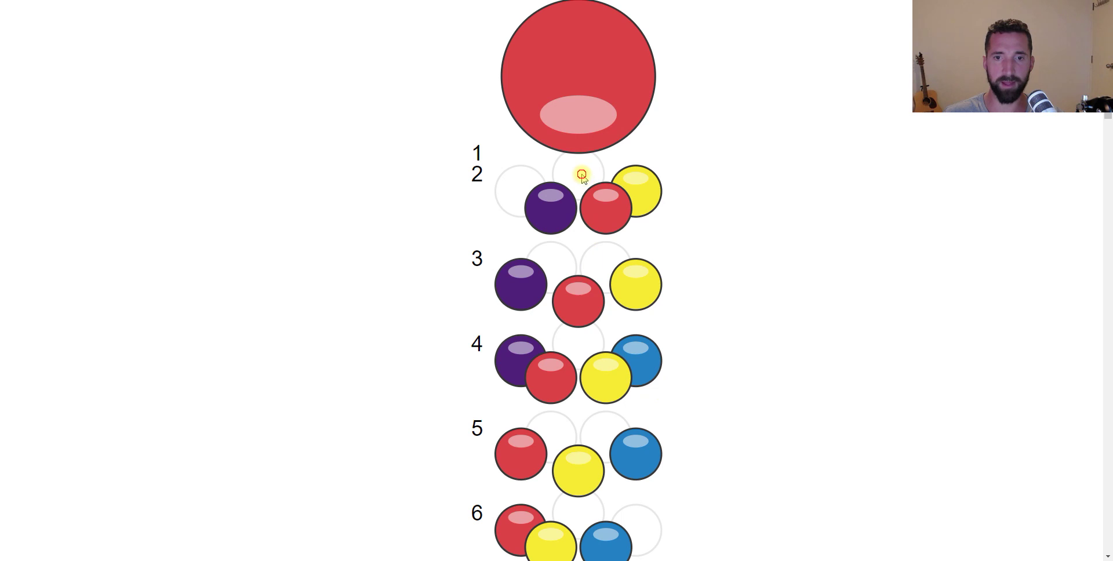
click(581, 173)
click(605, 264)
scroll(626, 174, down, 3)
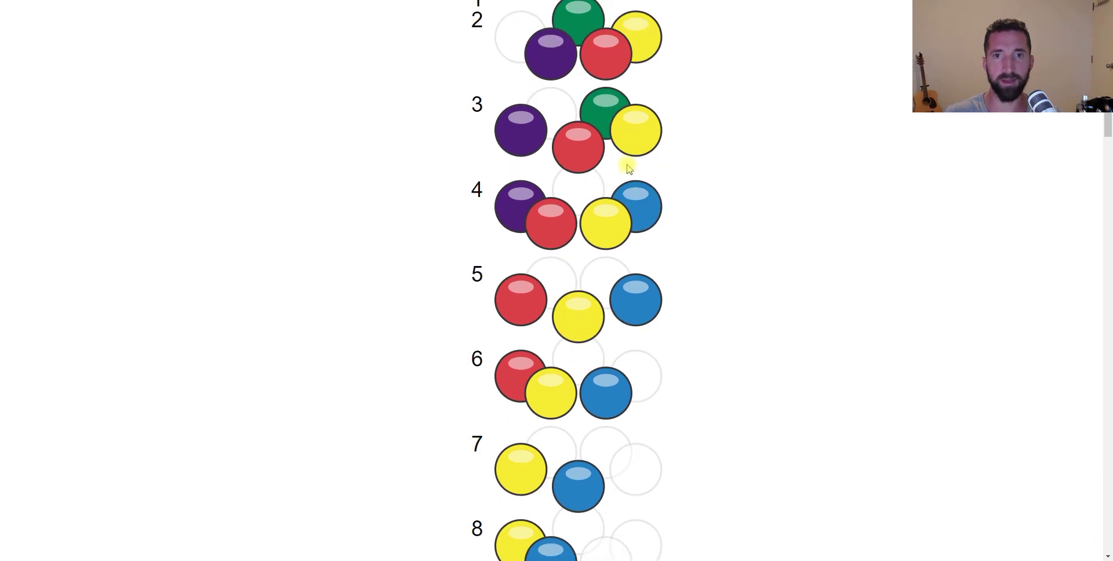
scroll(629, 168, up, 7)
- Repaint the row 2 and row 3 green balloons Standard Dark Blue
click(500, 44)
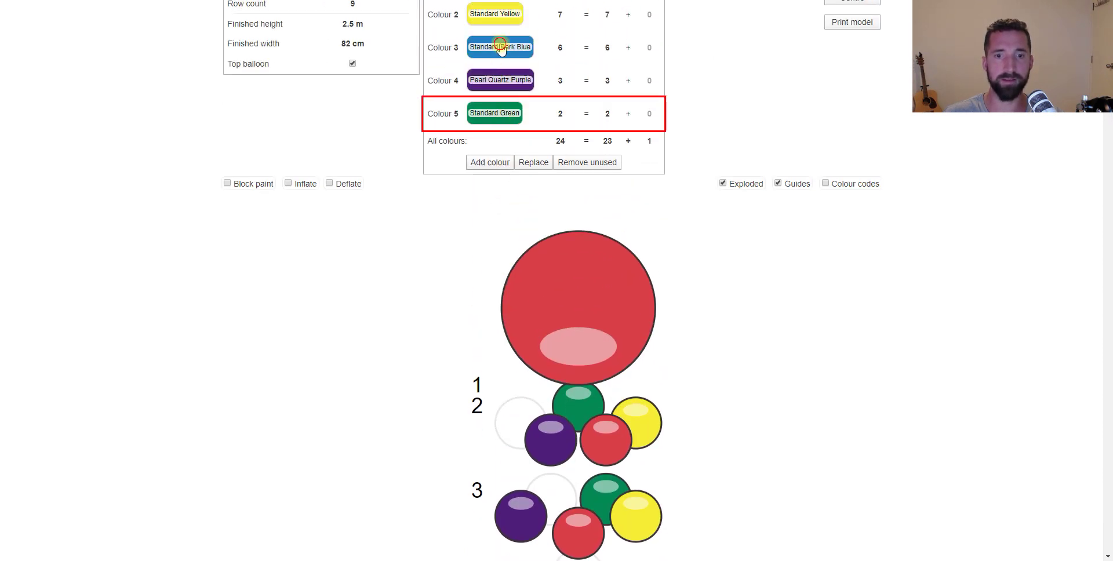
scroll(558, 281, down, 4)
click(577, 211)
click(605, 300)
scroll(647, 267, down, 3)
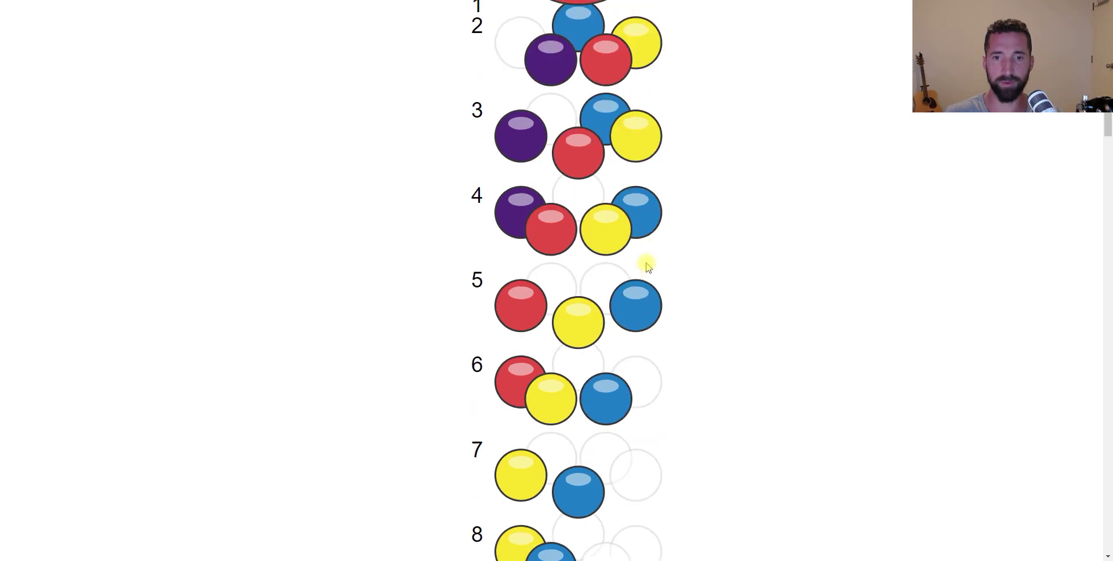
scroll(567, 315, up, 6)
- Fill empty slots in rows 2, 3, 4 and 6 with Standard Green balloons
click(494, 75)
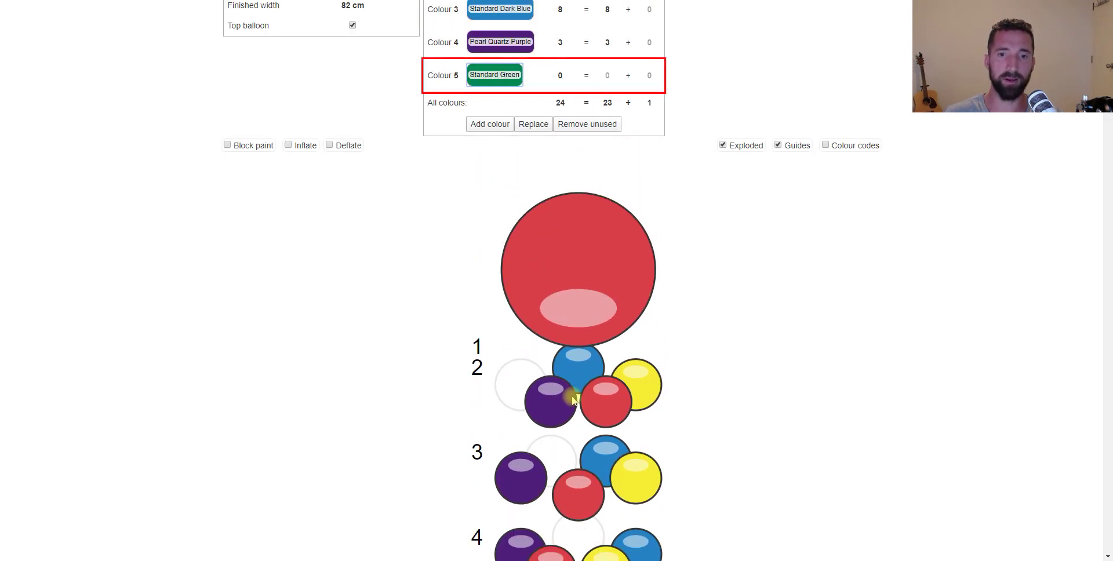
click(517, 382)
scroll(539, 466, down, 3)
click(552, 268)
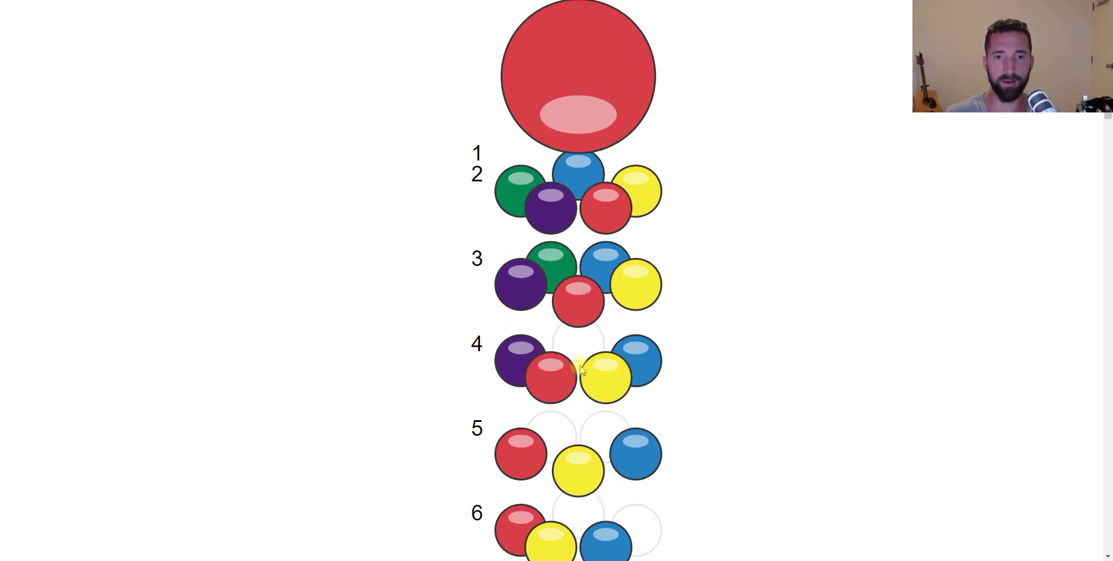
click(582, 369)
scroll(477, 357, down, 2)
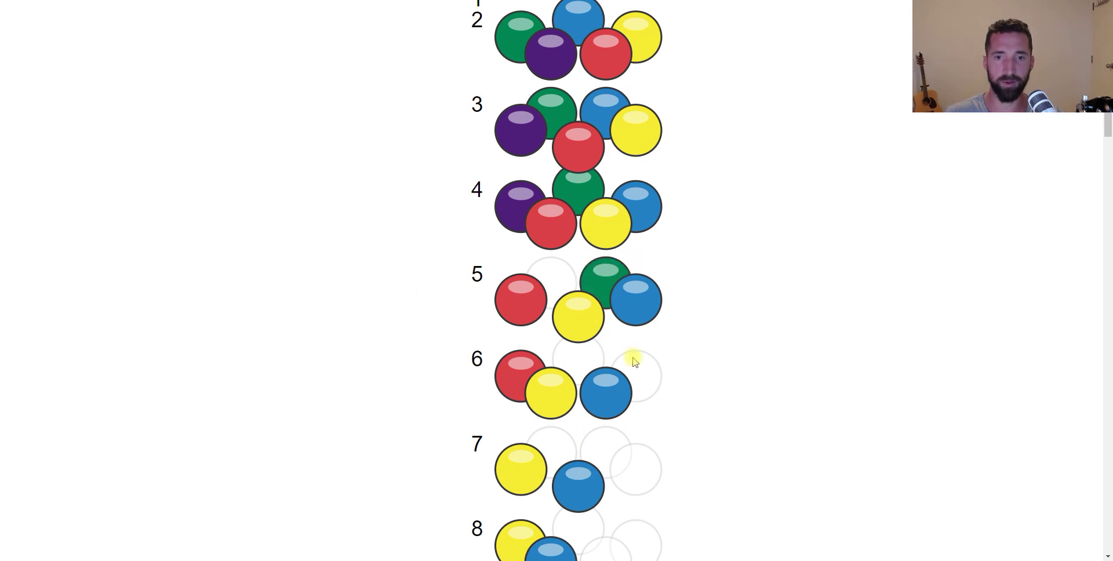
scroll(636, 362, down, 3)
click(660, 184)
scroll(643, 263, down, 2)
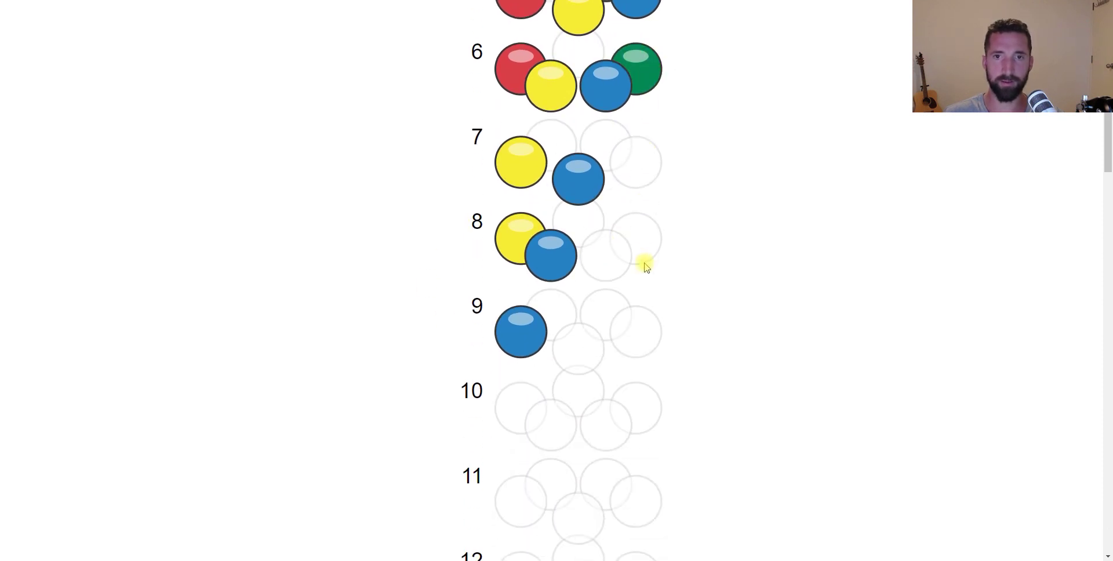
scroll(621, 298, up, 10)
scroll(486, 218, up, 2)
- Fill the empty row 5 spot with a Pearl Quartz Purple balloon
click(499, 154)
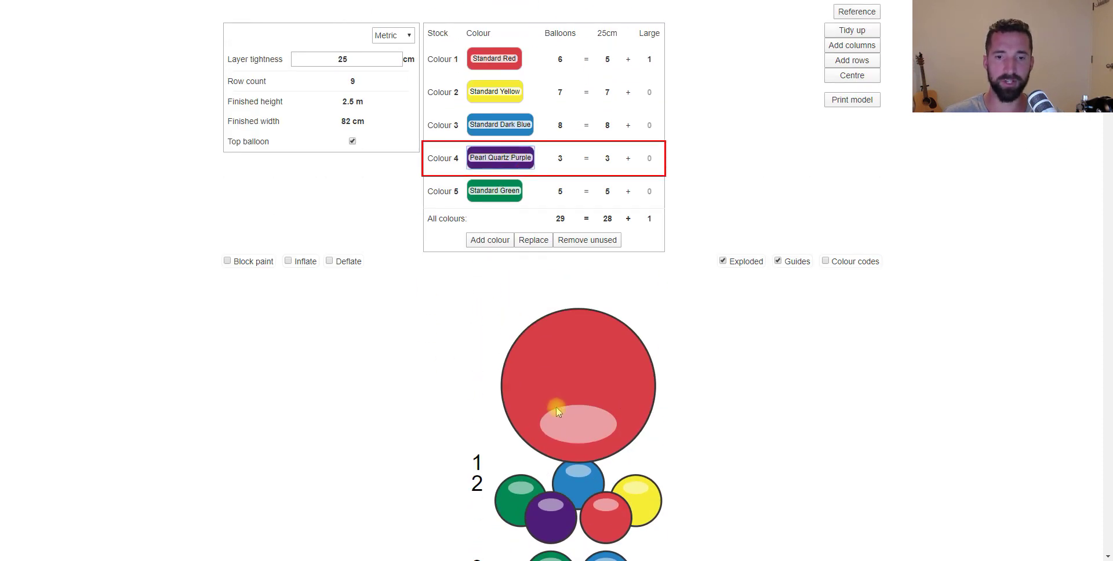
scroll(556, 407, down, 6)
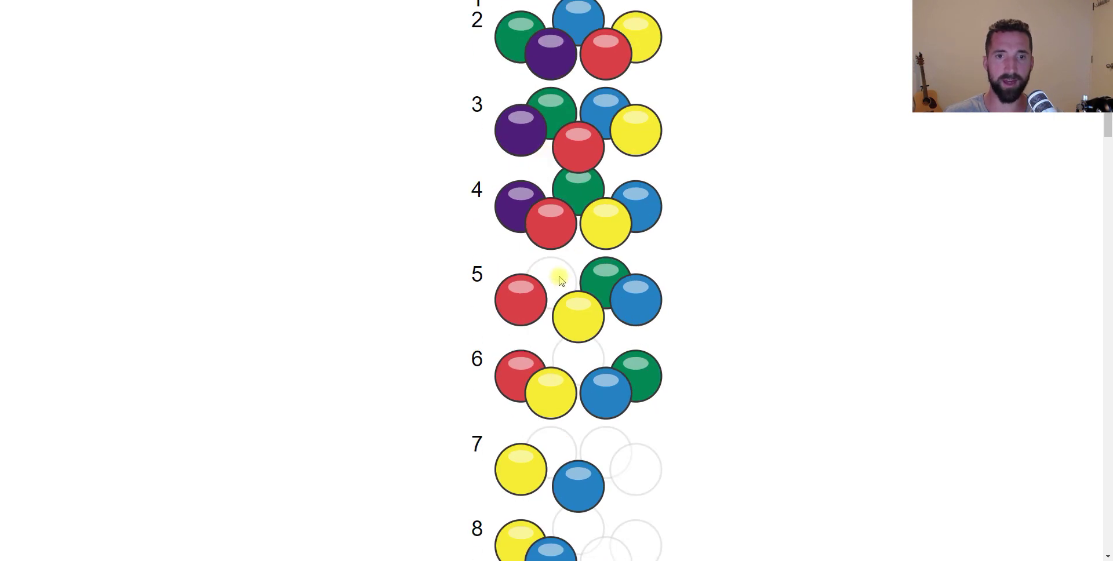
click(560, 280)
scroll(566, 347, down, 3)
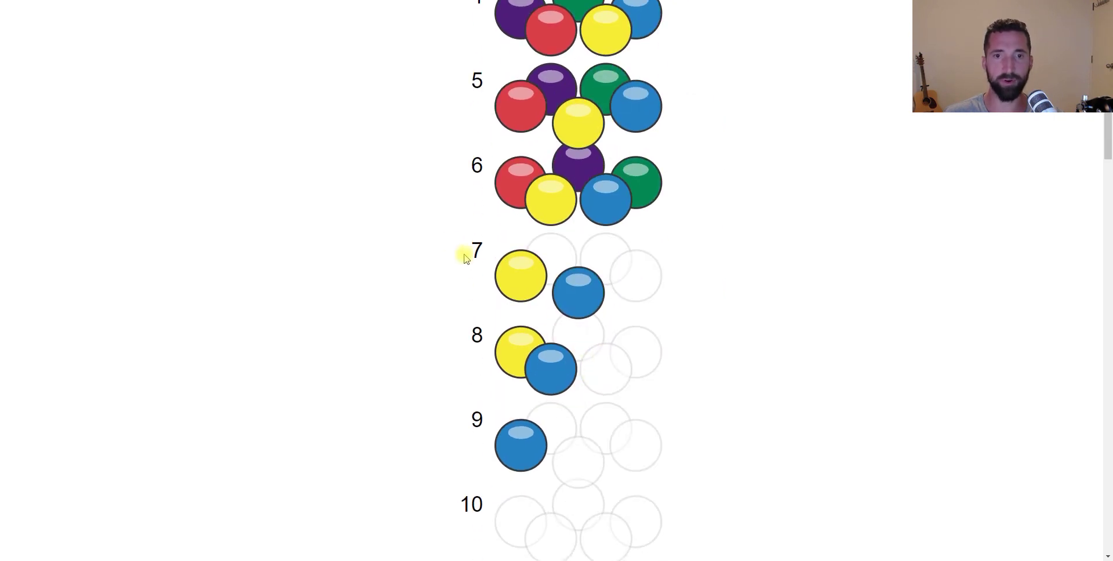
scroll(763, 313, up, 10)
- Turn off exploded view to show the column compacted
click(746, 264)
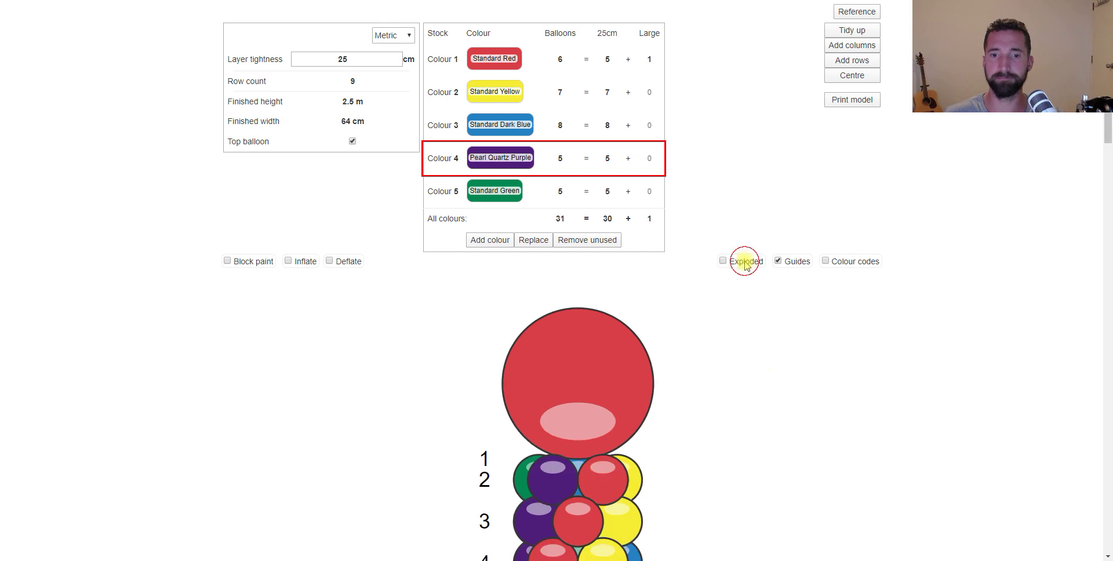
scroll(795, 393, down, 4)
scroll(772, 373, up, 5)
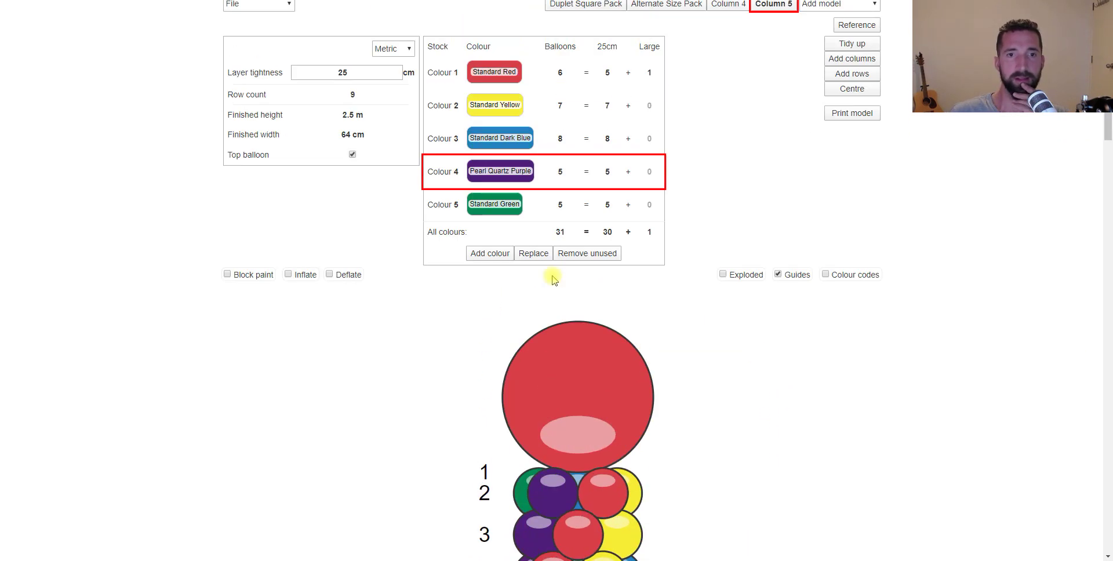
- Lower layer tightness from 25 to 23 cm, making the column 2.3 m tall, 59 cm wide
click(397, 102)
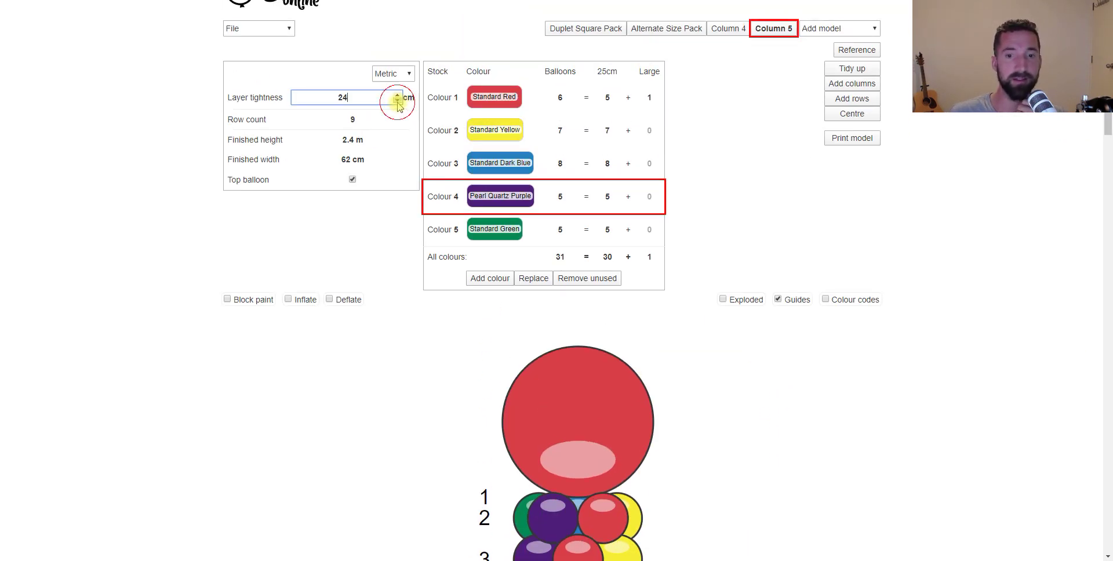
scroll(696, 329, down, 4)
scroll(377, 174, up, 4)
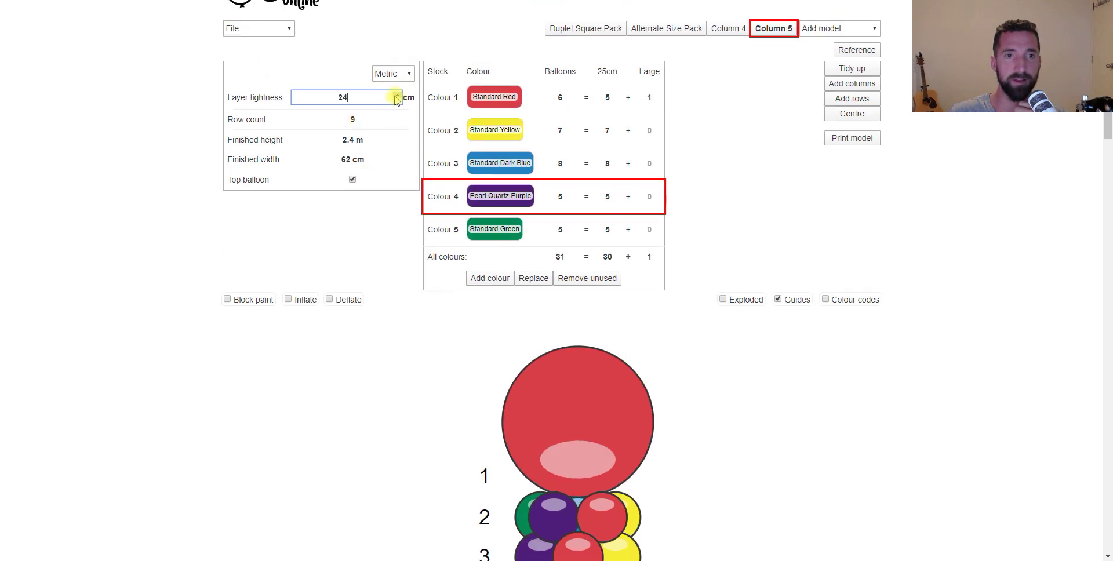
scroll(348, 318, down, 3)
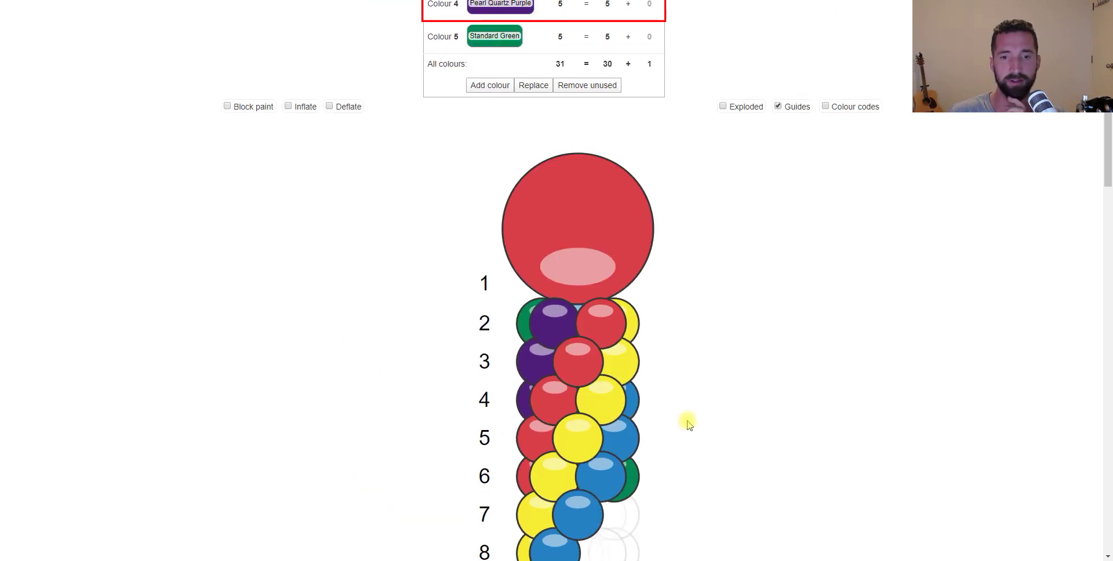
scroll(684, 413, down, 1)
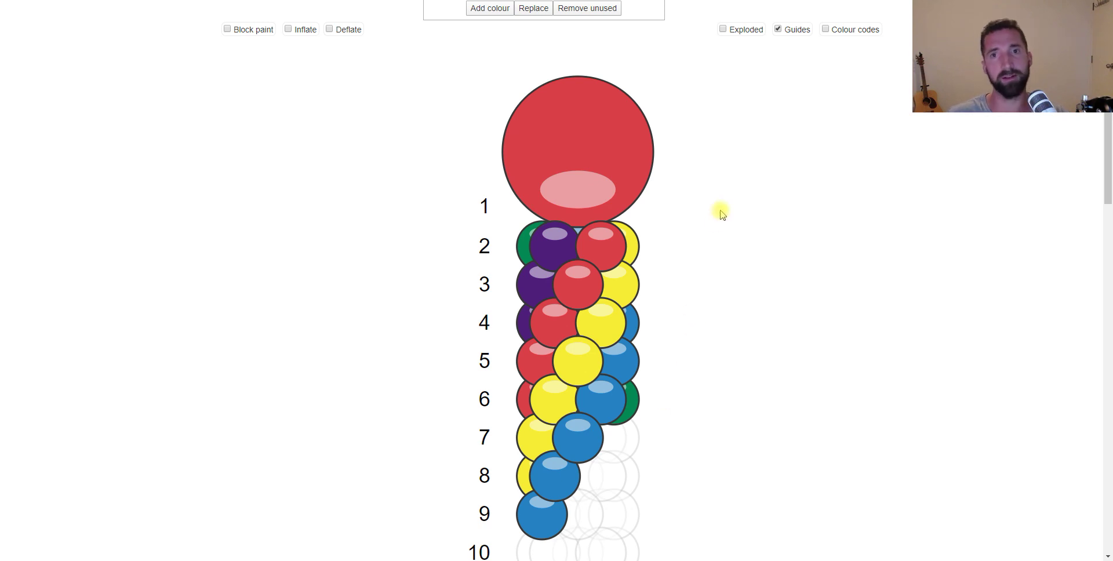
scroll(720, 214, up, 4)
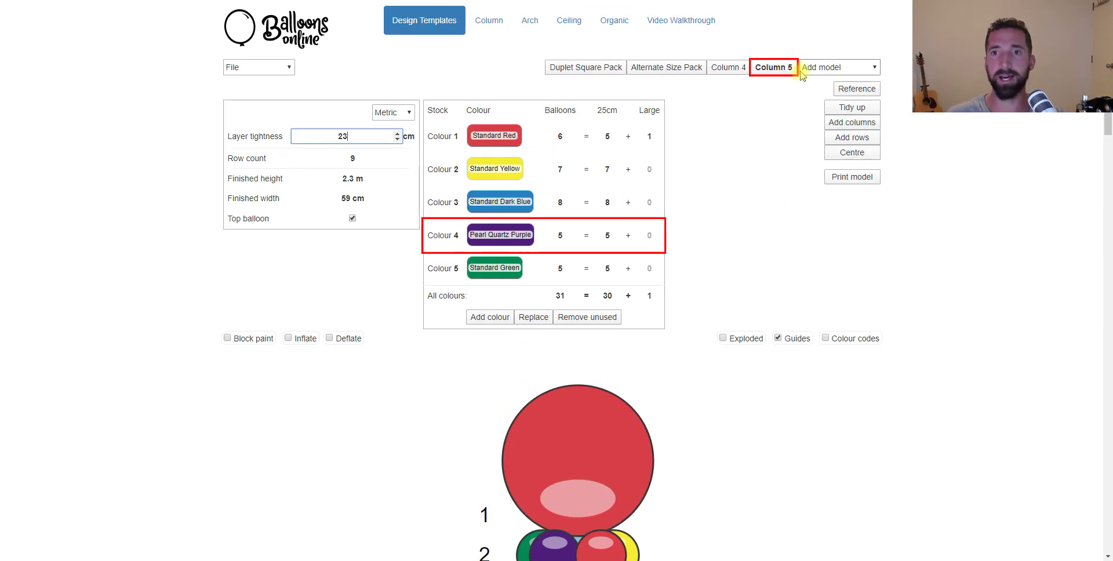
click(823, 65)
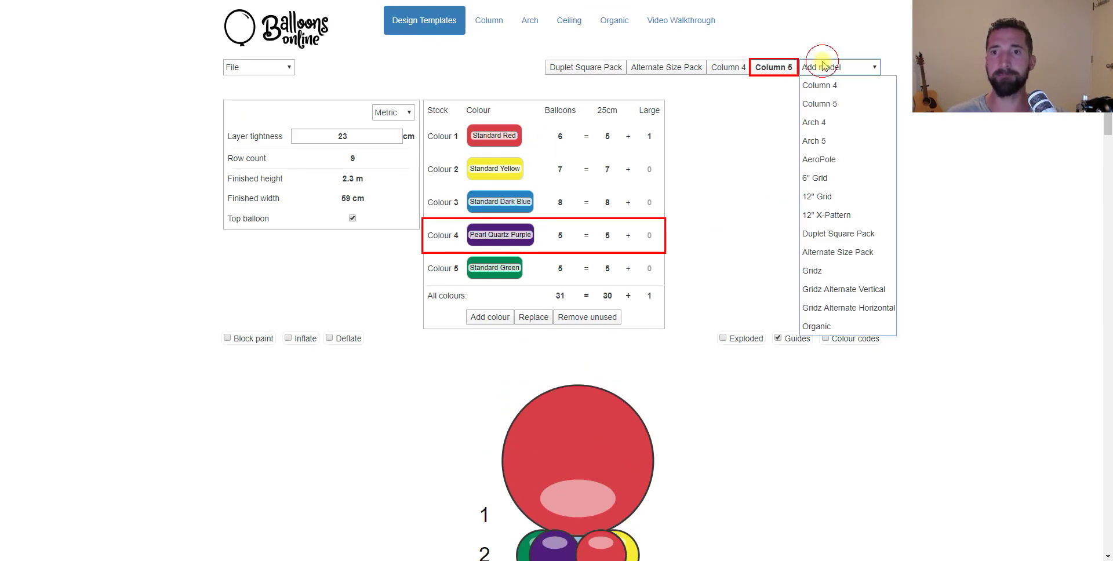
- Add a new empty Organic model and show its balloon colour palette
click(825, 324)
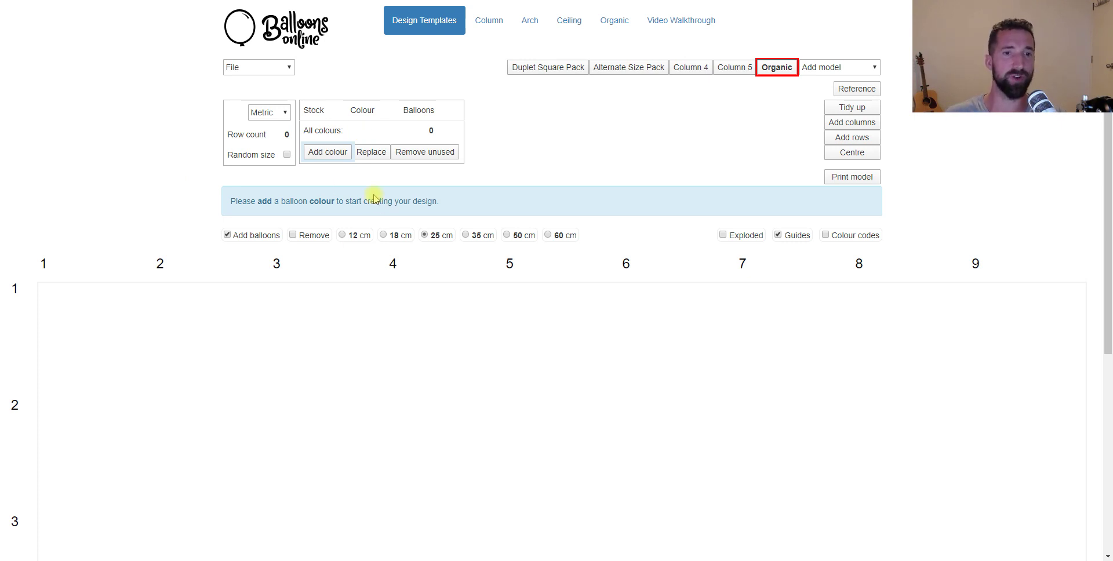
click(311, 153)
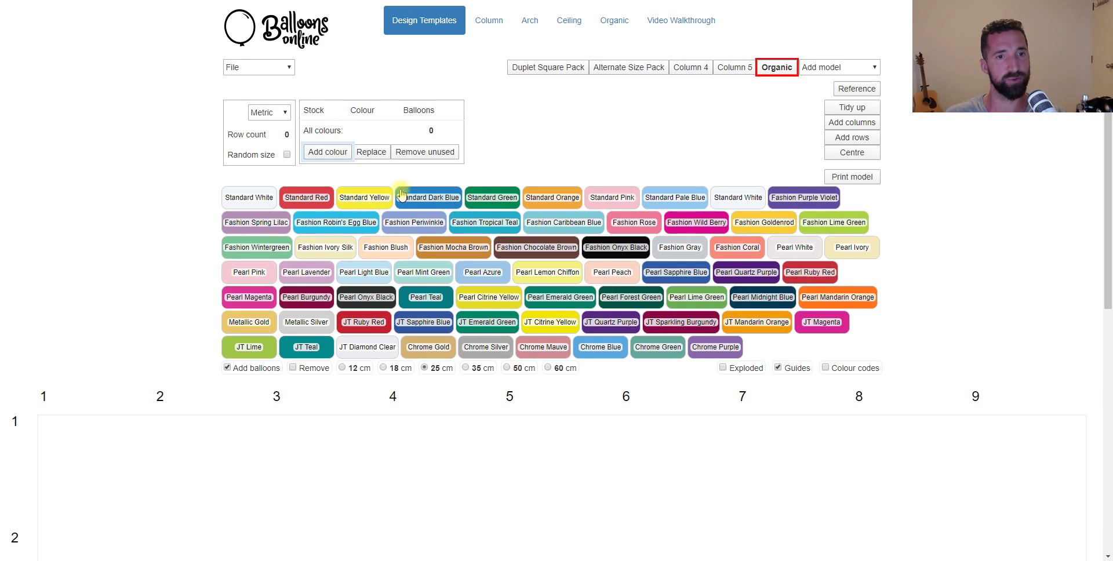
- Add Standard Yellow and scatter four yellow balloons on the grid
click(366, 202)
scroll(430, 363, down, 3)
click(374, 327)
click(437, 230)
click(639, 359)
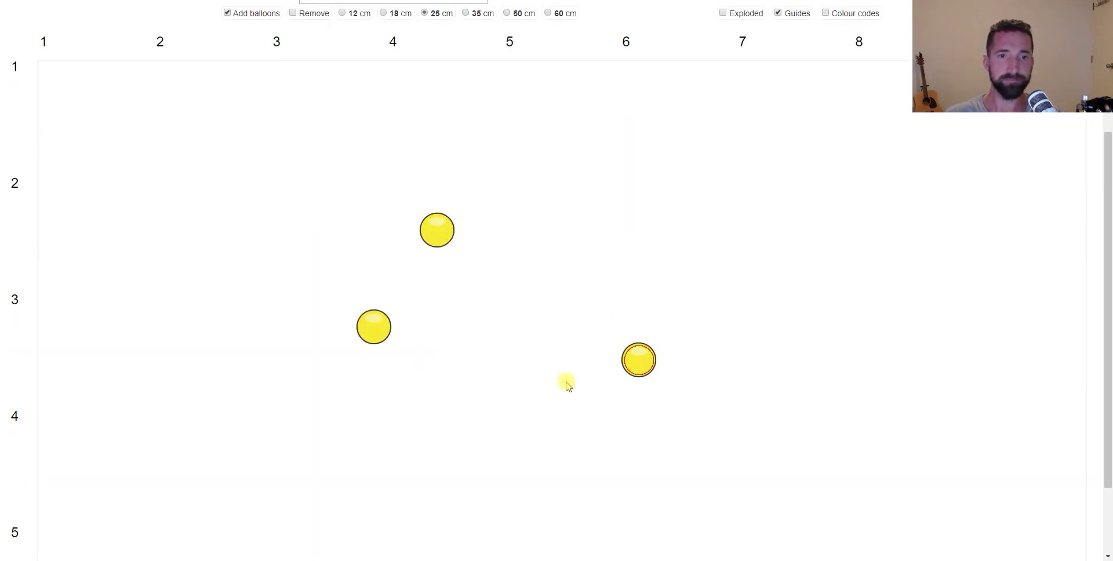
click(455, 374)
scroll(378, 227, up, 3)
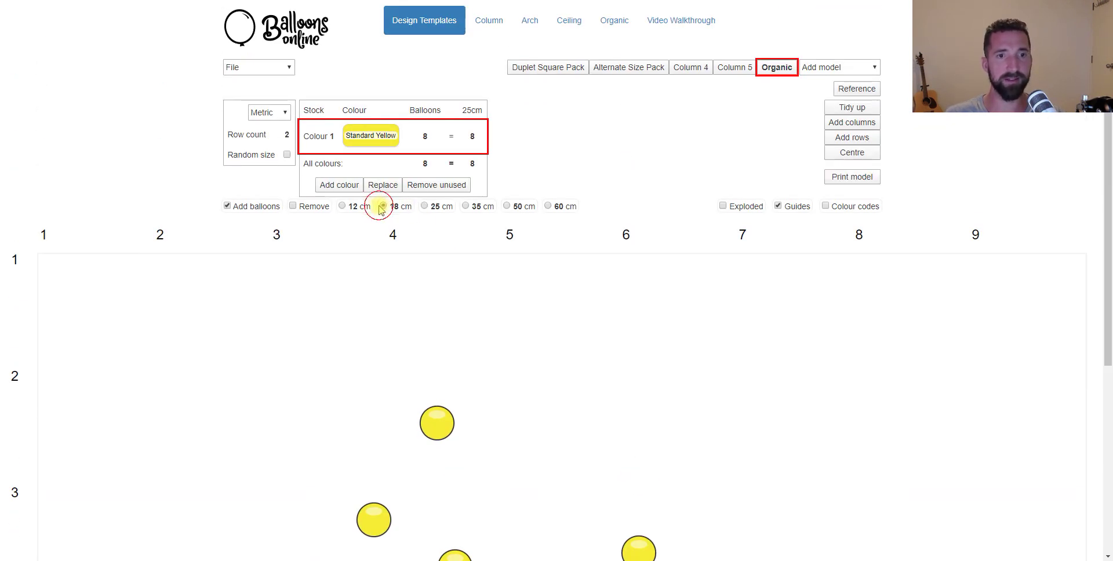
- Add six 18 cm yellow balloons to the cluster
click(516, 435)
click(337, 400)
click(549, 537)
click(544, 525)
click(425, 206)
click(573, 447)
click(501, 504)
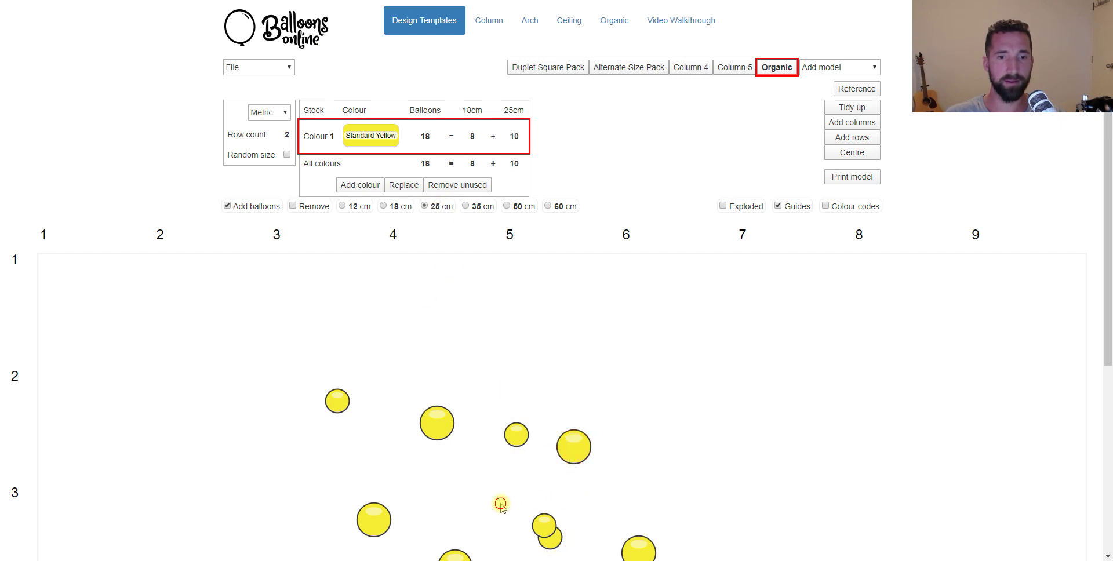
- Place one 35 cm, two 50 cm and one 60 cm yellow balloon
click(482, 207)
click(502, 377)
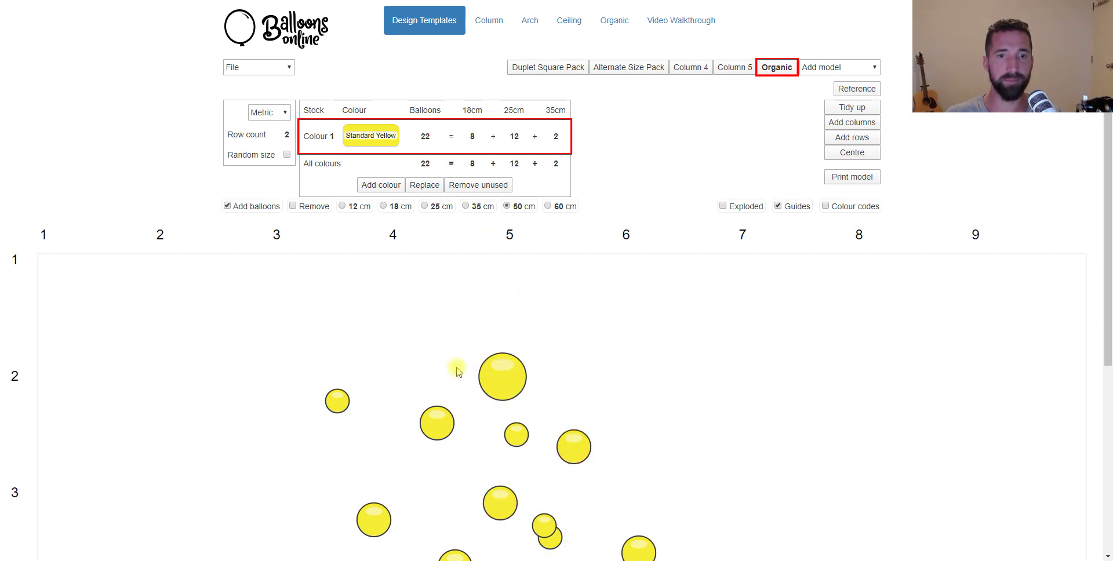
click(449, 464)
click(534, 477)
click(462, 366)
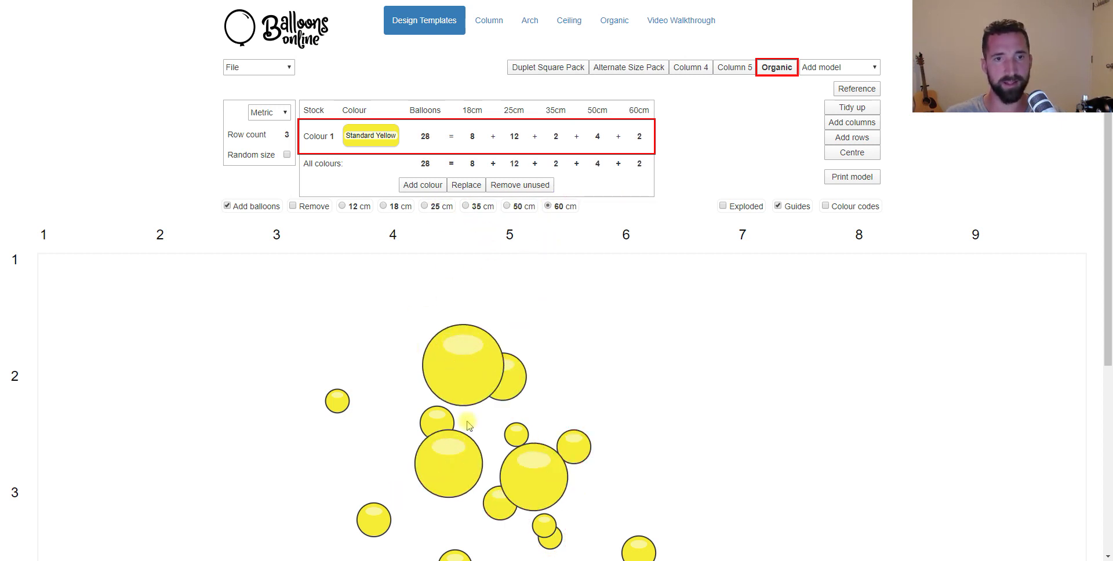
- Switch balloon sizes to imperial inches, then back to metric centimetres
click(277, 120)
click(269, 131)
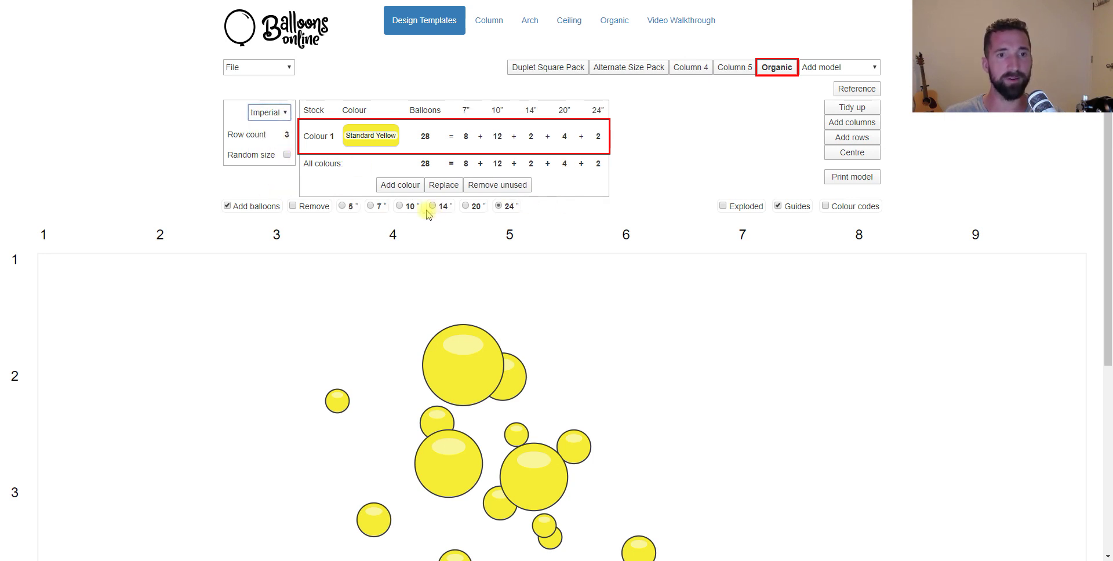
click(282, 112)
click(267, 135)
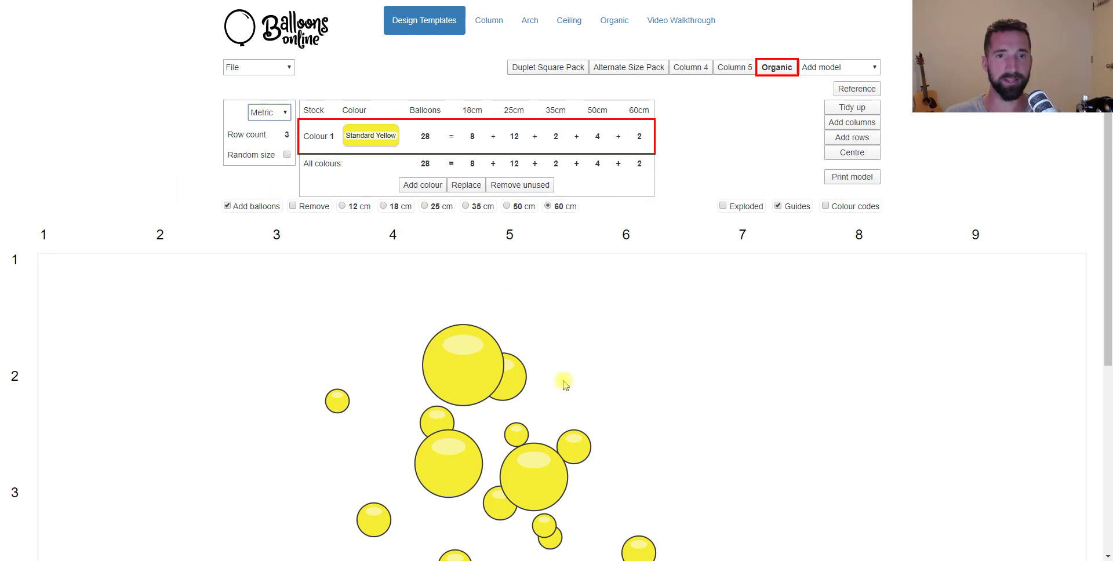
- Add another 60 cm and a 35 cm balloon, enable random size, and add another Organic model
click(558, 364)
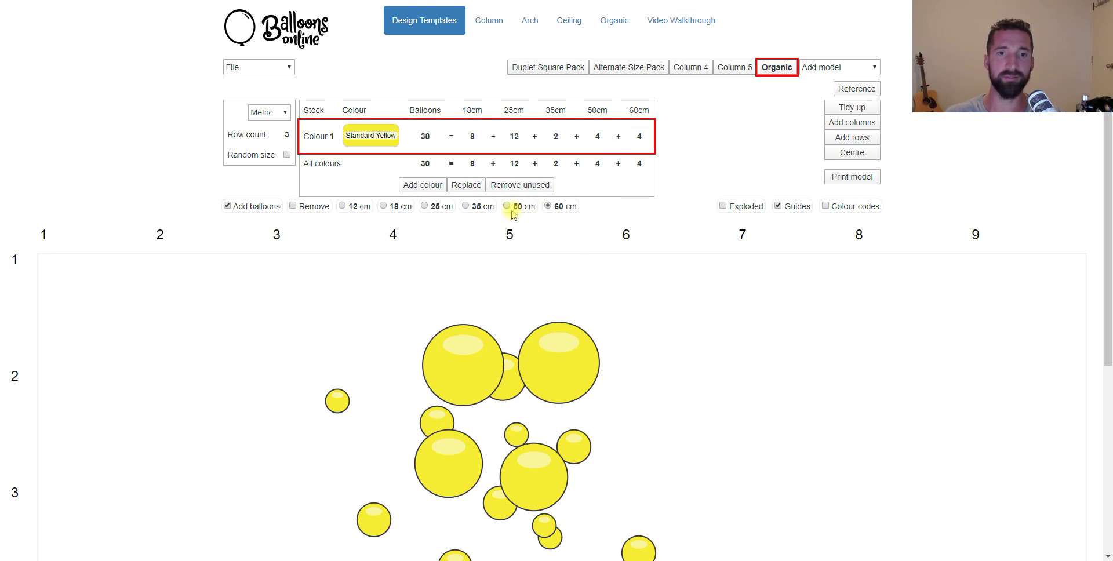
click(470, 206)
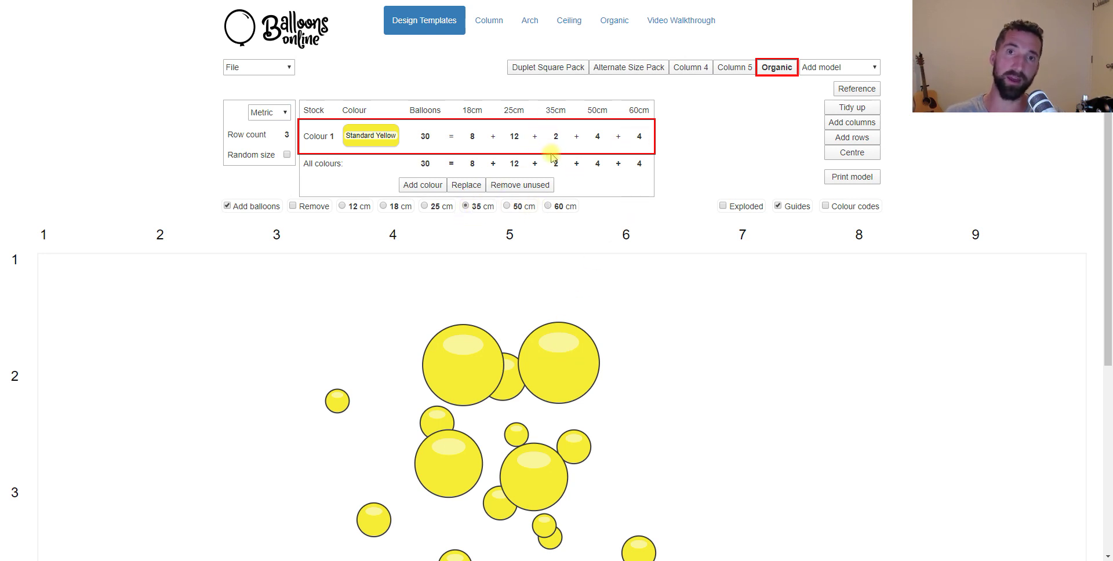
click(649, 387)
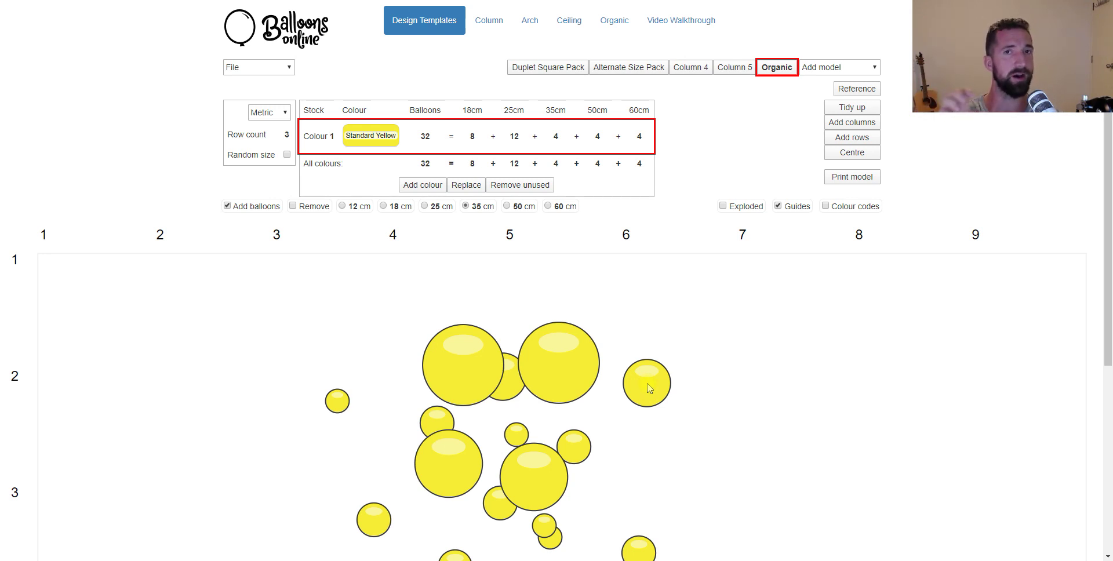
click(287, 154)
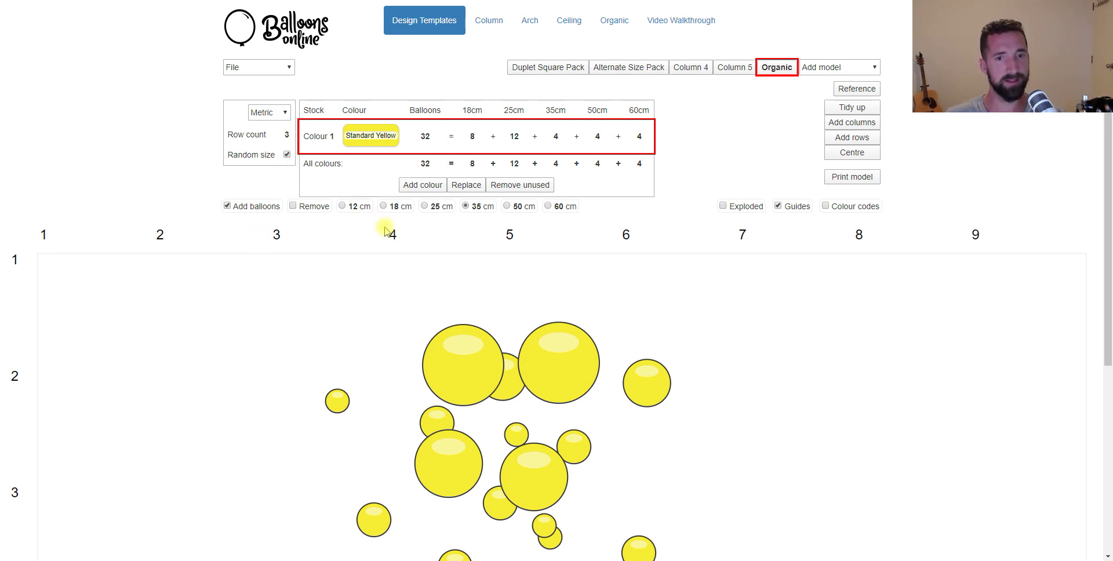
scroll(384, 231, down, 3)
scroll(613, 311, up, 3)
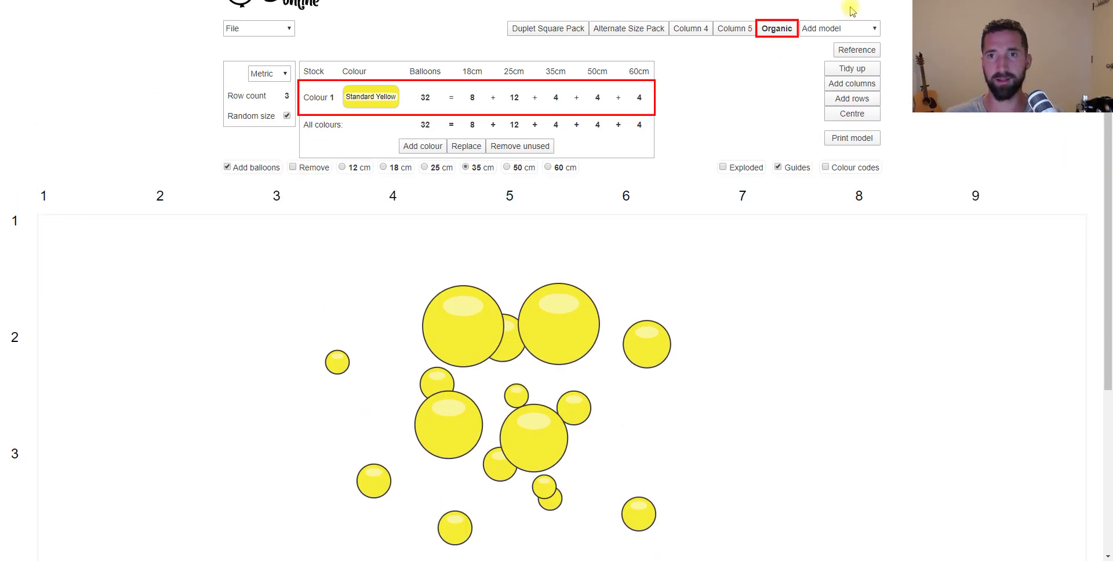
click(839, 28)
click(840, 288)
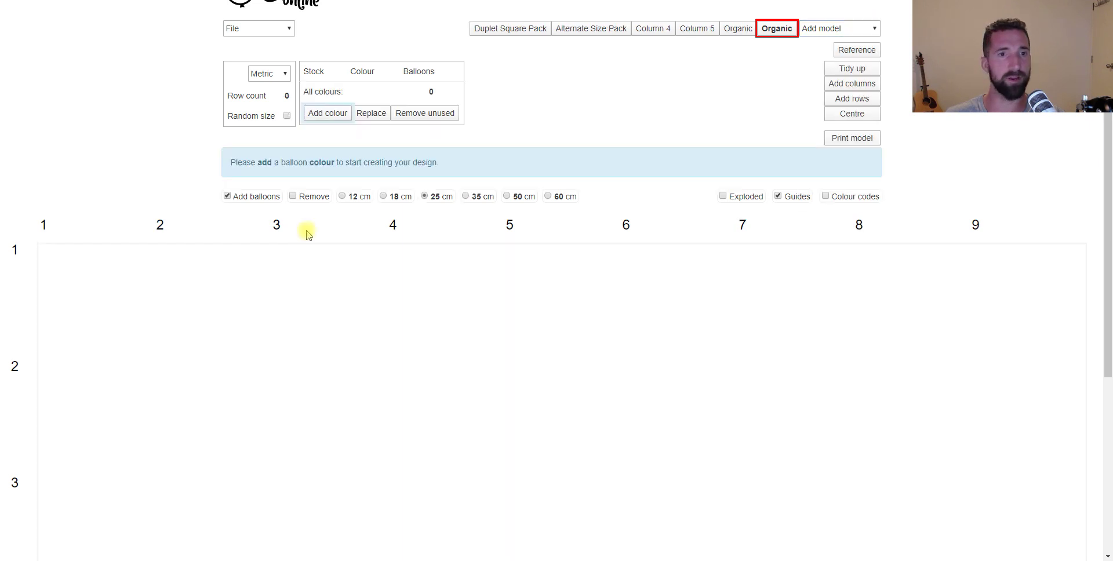
- Add Standard Pale Blue as the colour with random balloon sizes on
click(351, 115)
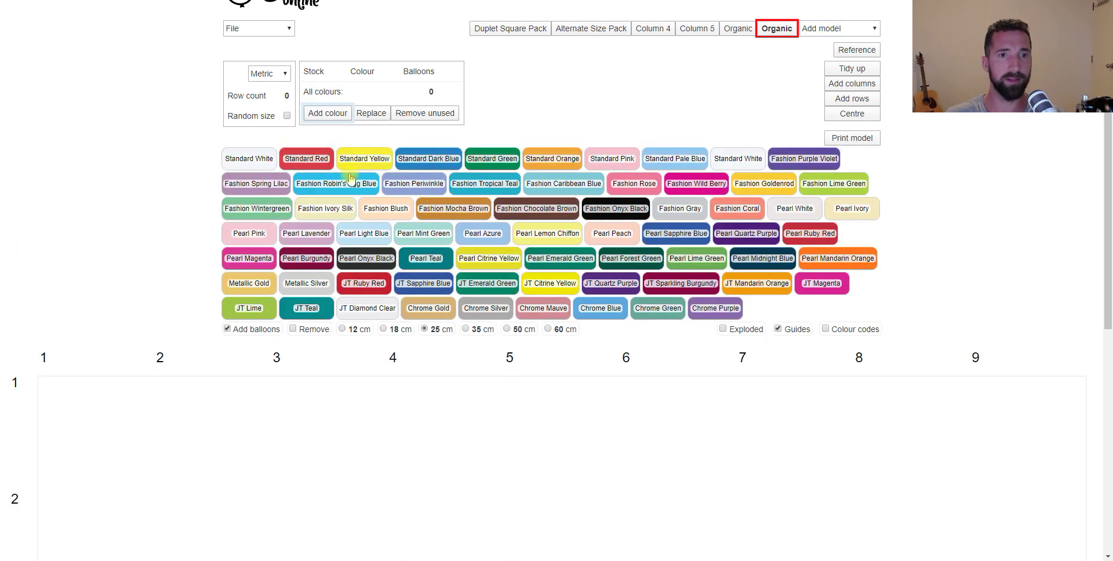
click(653, 158)
click(286, 116)
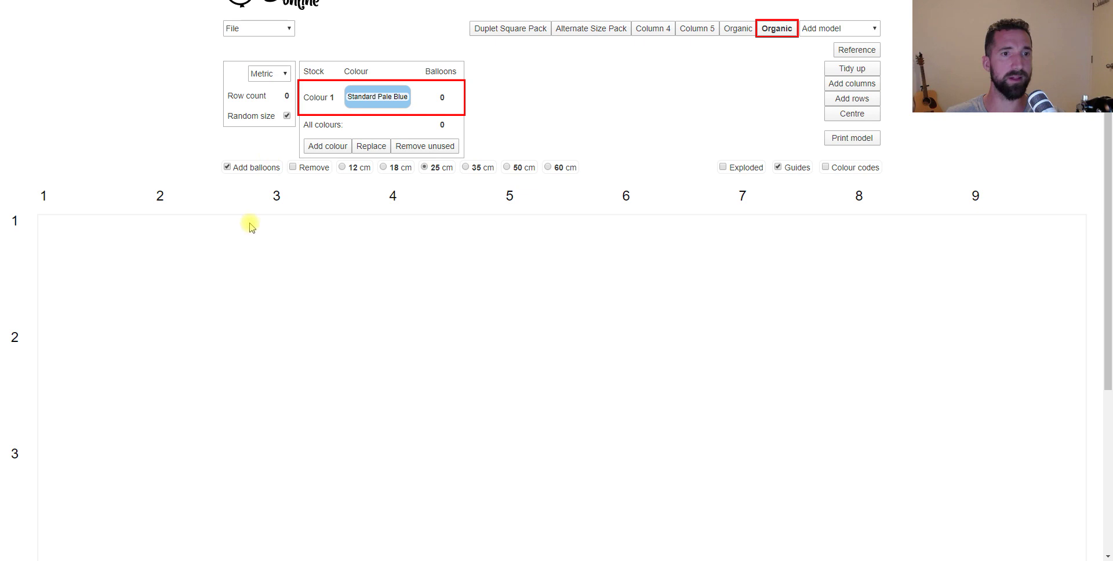
scroll(355, 362, down, 4)
- Draw the pale blue arch across the grid, filling out its lower-left end
click(308, 404)
click(315, 381)
mouse_move(324, 345)
mouse_down()
mouse_move(435, 140)
mouse_move(509, 191)
mouse_move(578, 333)
mouse_move(733, 351)
mouse_move(708, 222)
mouse_up()
scroll(515, 326, up, 4)
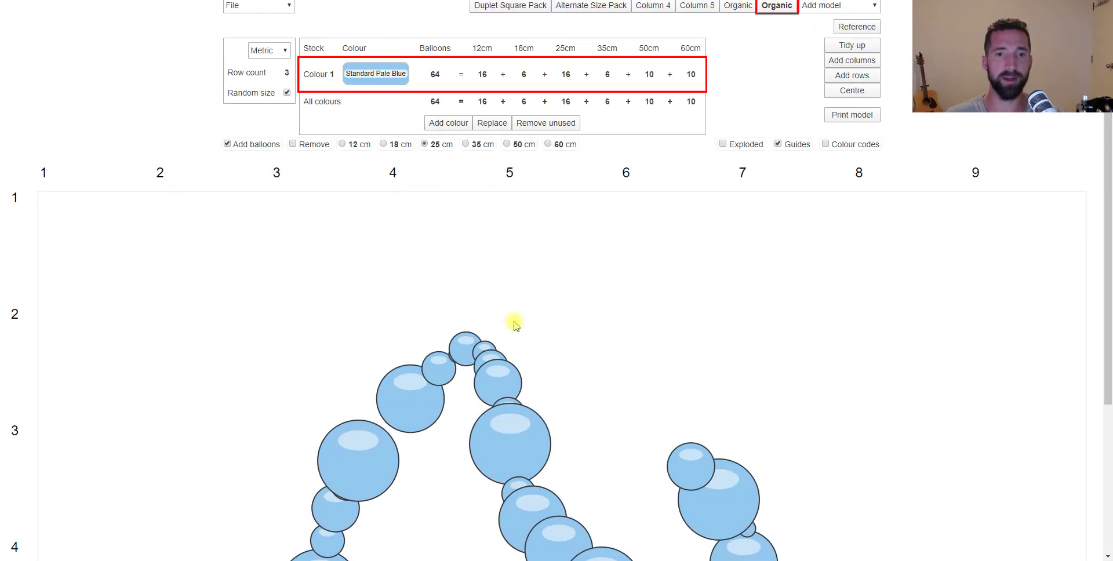
scroll(514, 323, down, 3)
mouse_move(351, 413)
mouse_down()
mouse_move(387, 263)
mouse_move(510, 173)
mouse_move(693, 380)
mouse_move(634, 206)
mouse_move(408, 204)
mouse_up()
mouse_move(316, 418)
mouse_down()
mouse_move(265, 411)
mouse_move(250, 428)
mouse_move(354, 459)
mouse_move(312, 339)
mouse_move(321, 401)
mouse_move(357, 385)
mouse_move(368, 298)
mouse_up()
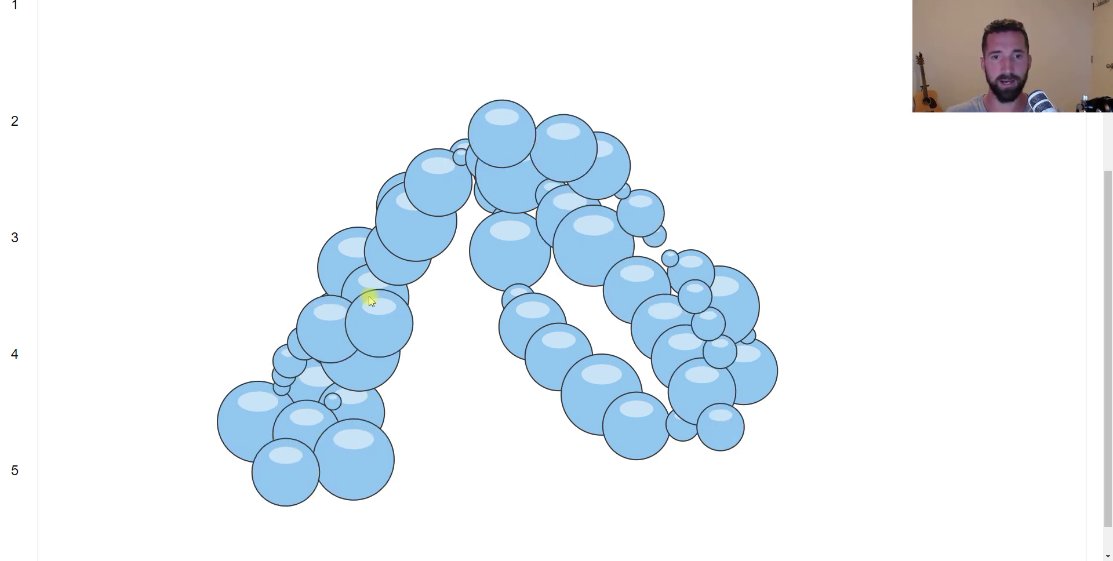
scroll(354, 261, up, 4)
- Erase the stray balloons beneath the arch's middle using Remove mode
click(304, 207)
scroll(464, 388, down, 4)
mouse_move(523, 373)
mouse_down()
mouse_move(520, 278)
mouse_move(562, 390)
mouse_move(632, 445)
mouse_move(548, 339)
mouse_move(586, 400)
mouse_move(557, 370)
mouse_up()
scroll(557, 370, up, 4)
click(443, 187)
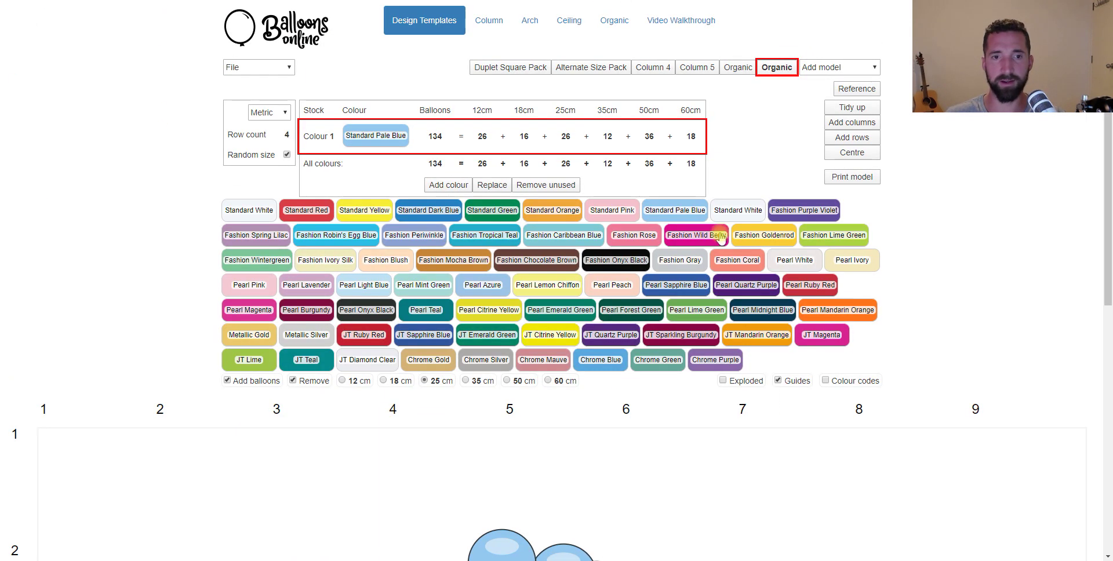
- Add Standard Dark Blue as Colour 2 and paint balloons across the arch's right side
click(429, 208)
scroll(641, 496, down, 4)
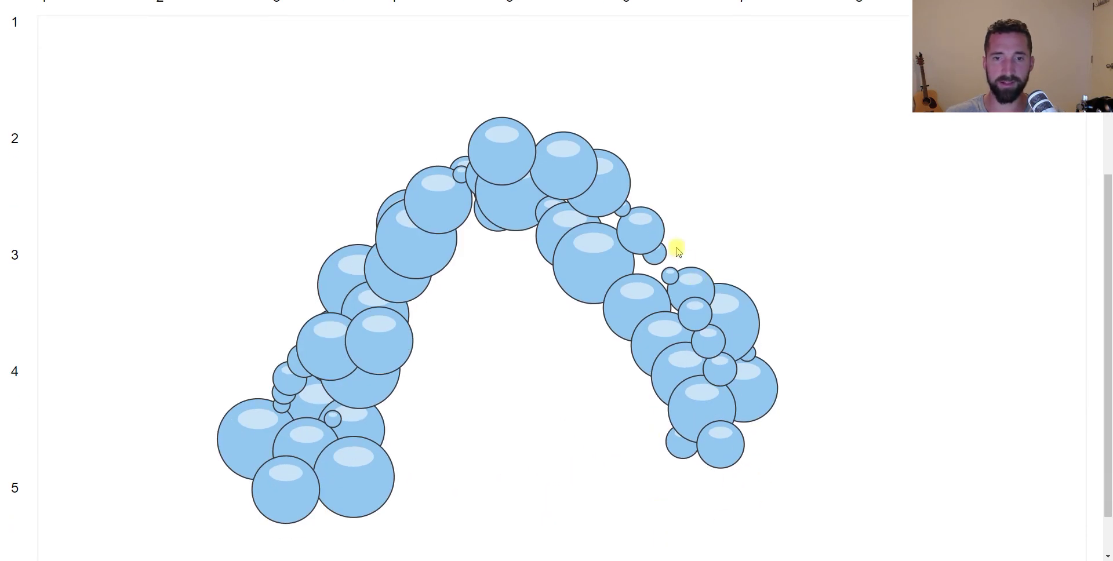
scroll(357, 127, up, 3)
scroll(688, 417, down, 3)
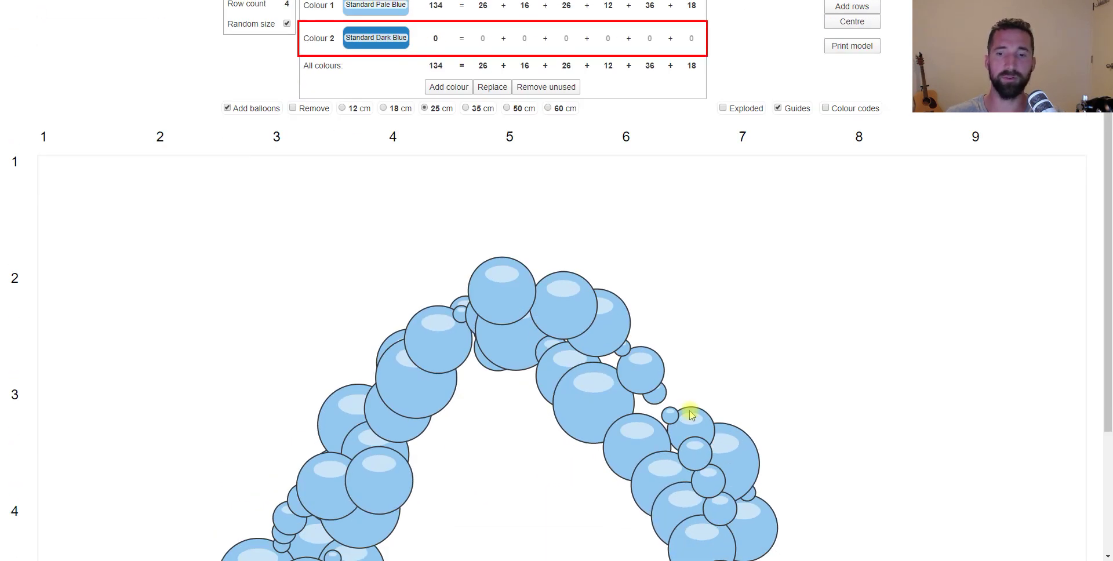
mouse_move(770, 499)
mouse_down()
mouse_move(707, 345)
mouse_move(576, 151)
mouse_move(498, 165)
mouse_move(351, 240)
mouse_move(374, 274)
mouse_move(735, 518)
mouse_move(793, 443)
mouse_move(714, 241)
mouse_move(610, 158)
mouse_move(601, 223)
mouse_move(853, 549)
mouse_move(721, 457)
mouse_move(668, 526)
mouse_move(753, 554)
mouse_move(825, 538)
mouse_move(753, 460)
mouse_move(720, 333)
mouse_move(684, 269)
mouse_move(636, 231)
mouse_up()
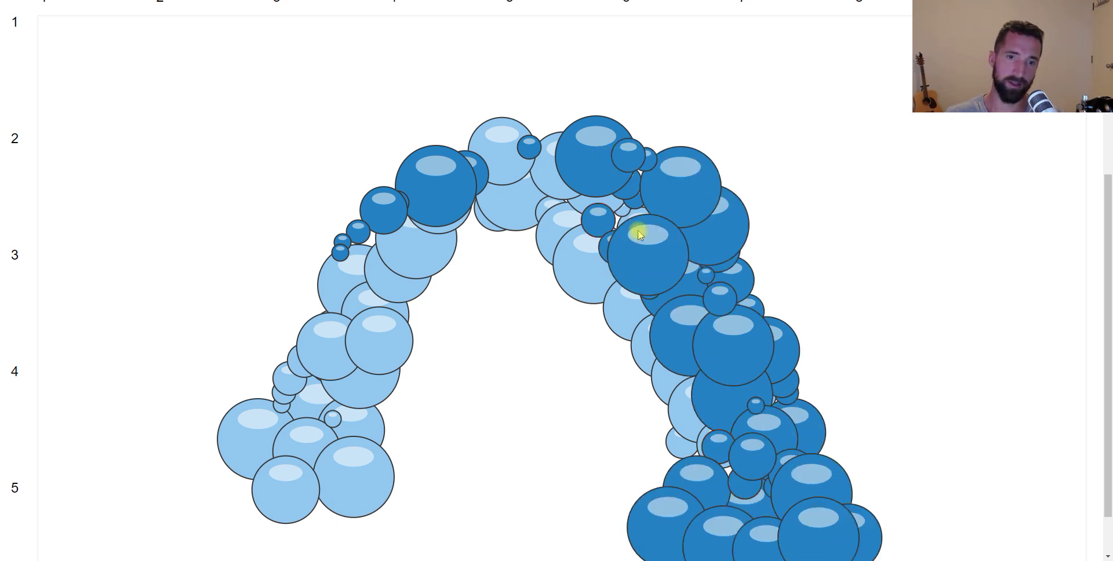
- Paint pale blue balloons along the arch's lower left
scroll(545, 370, up, 4)
scroll(410, 320, down, 5)
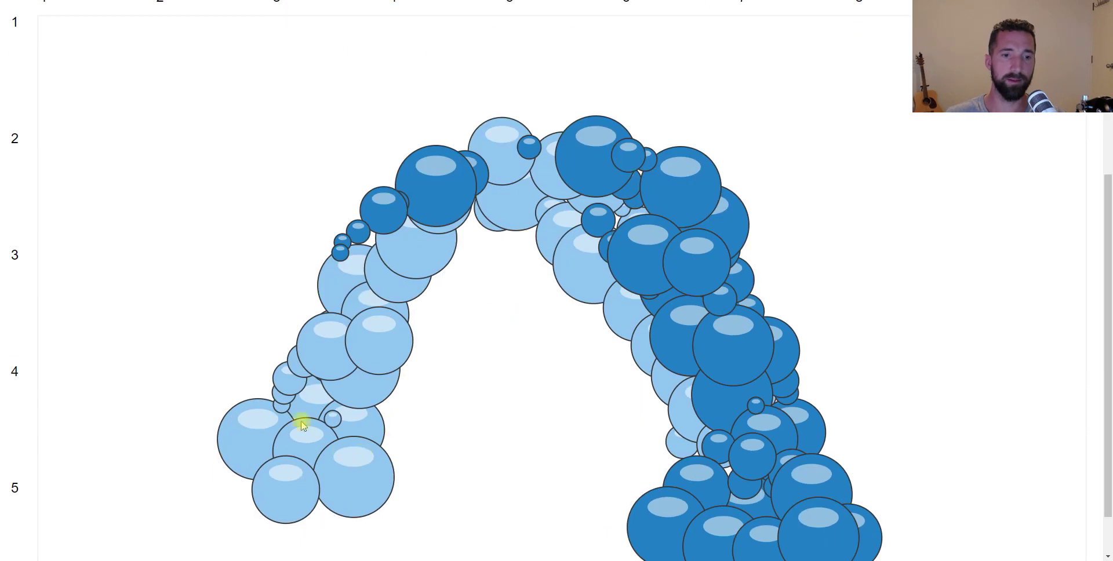
mouse_move(300, 423)
mouse_down()
mouse_move(235, 519)
mouse_move(346, 506)
mouse_move(278, 500)
mouse_move(345, 531)
mouse_move(298, 532)
mouse_move(287, 472)
mouse_move(342, 297)
mouse_move(333, 312)
mouse_move(428, 378)
mouse_up()
scroll(671, 248, down, 1)
scroll(387, 116, up, 5)
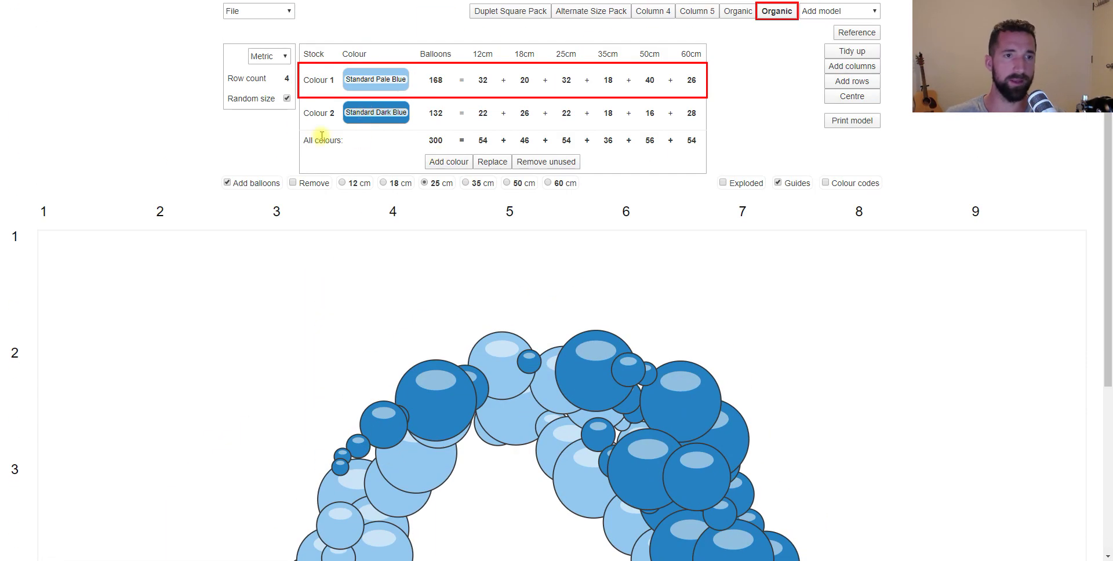
- Erase balloons from the arch's upper right with Remove ticked
click(293, 183)
scroll(603, 410, down, 3)
mouse_move(713, 393)
mouse_down()
mouse_move(675, 266)
mouse_move(662, 301)
mouse_move(689, 262)
mouse_move(597, 238)
mouse_move(562, 265)
mouse_up()
scroll(562, 264, up, 3)
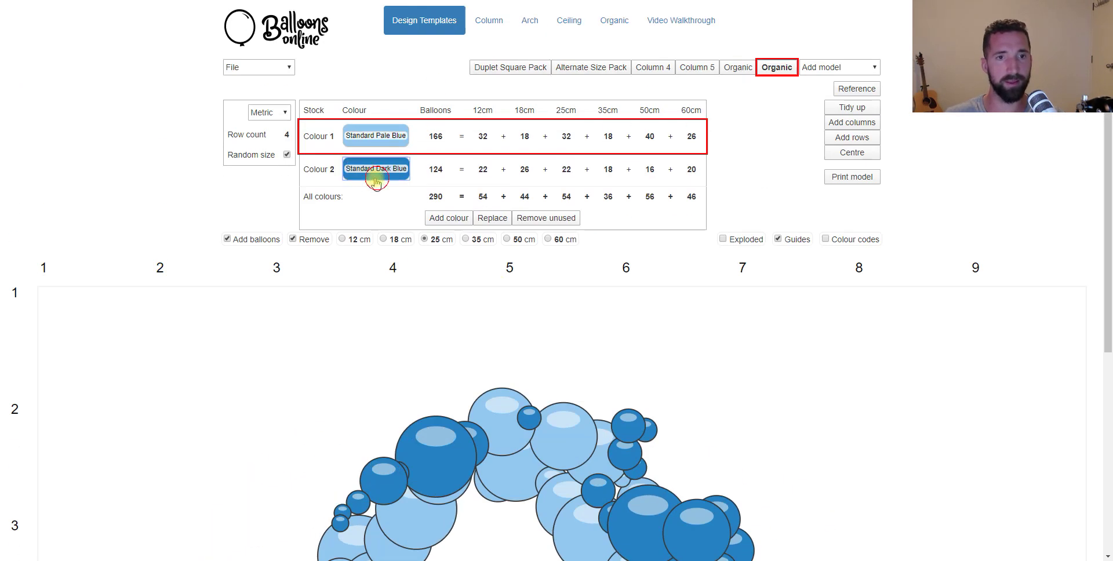
- Make Standard Dark Blue the painting colour, back in Add mode, with fixed 35 cm size
click(374, 169)
click(293, 239)
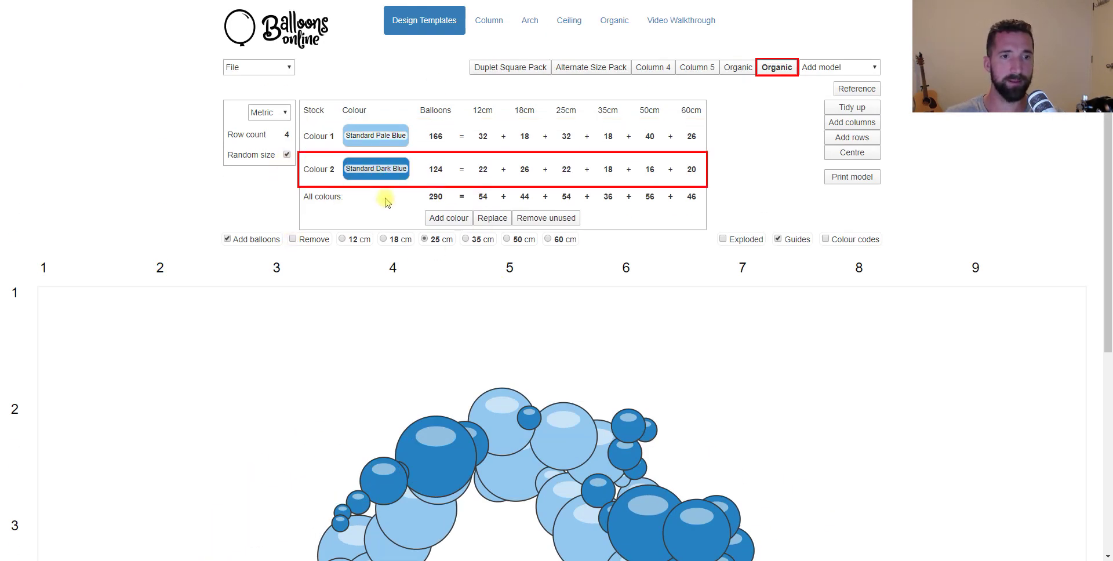
click(287, 155)
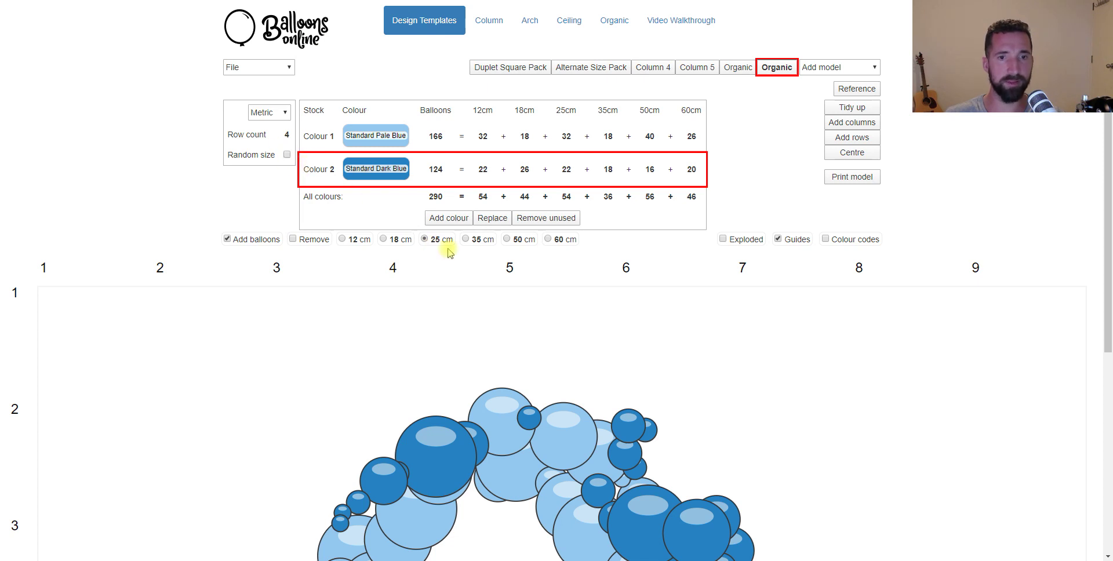
click(466, 240)
scroll(625, 398, down, 3)
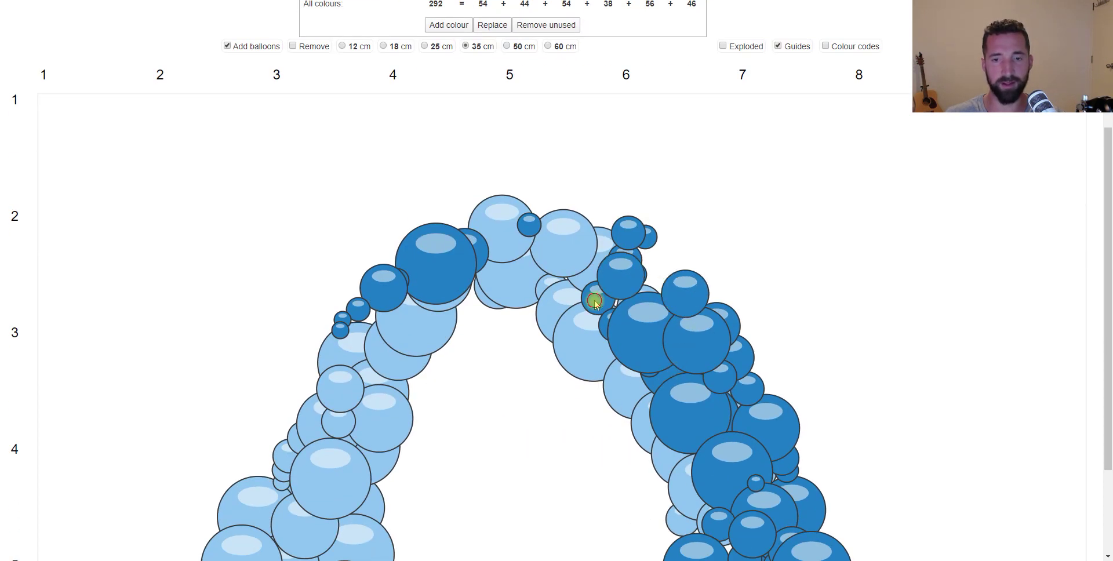
- Place dark blue 35 cm balloons down the right leg and along its base
click(594, 301)
click(639, 404)
click(604, 228)
scroll(754, 476, down, 2)
click(732, 522)
click(709, 518)
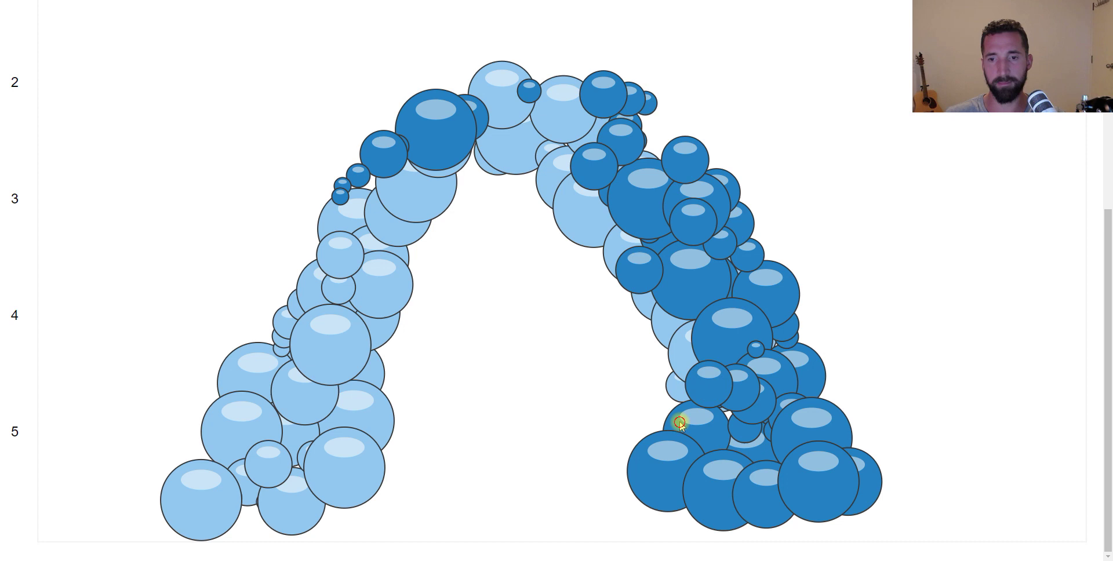
click(679, 421)
click(648, 450)
click(664, 493)
click(716, 517)
click(751, 515)
click(793, 510)
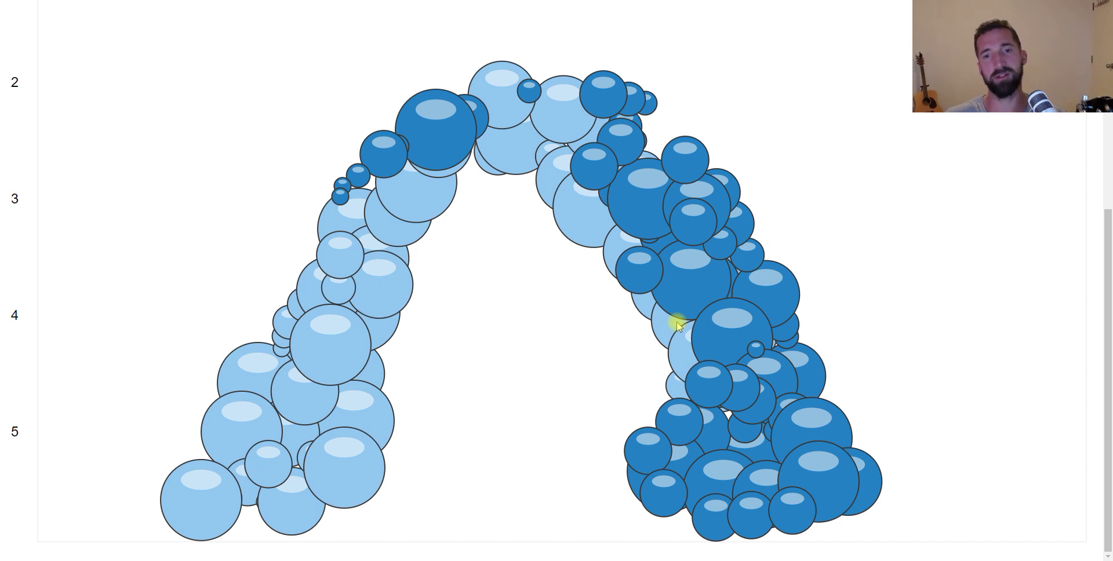
- Bring up the load, save and export options
scroll(676, 322, up, 3)
scroll(534, 355, down, 3)
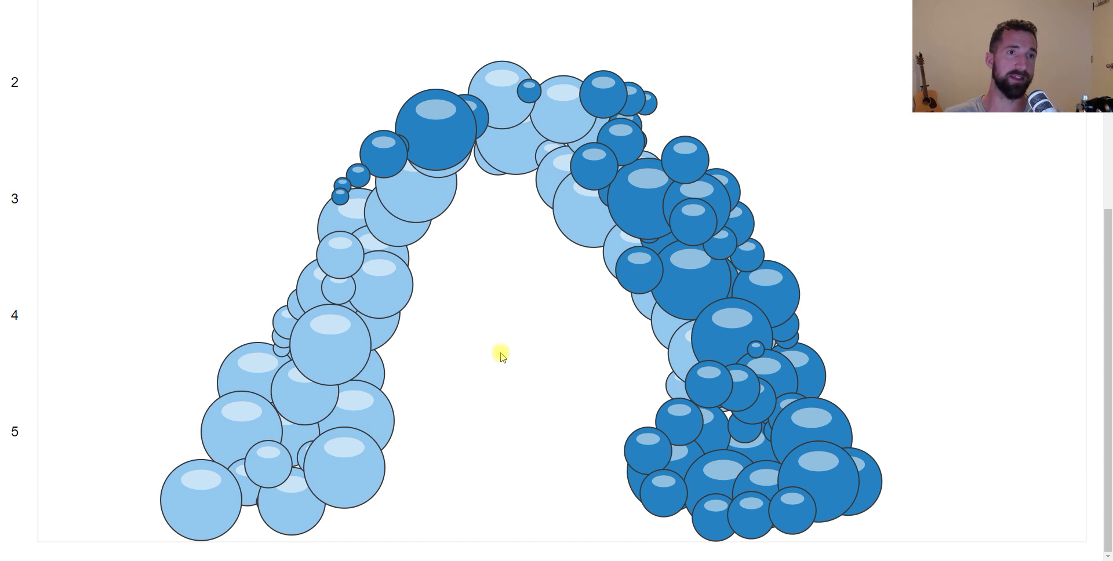
scroll(499, 350, up, 5)
click(259, 71)
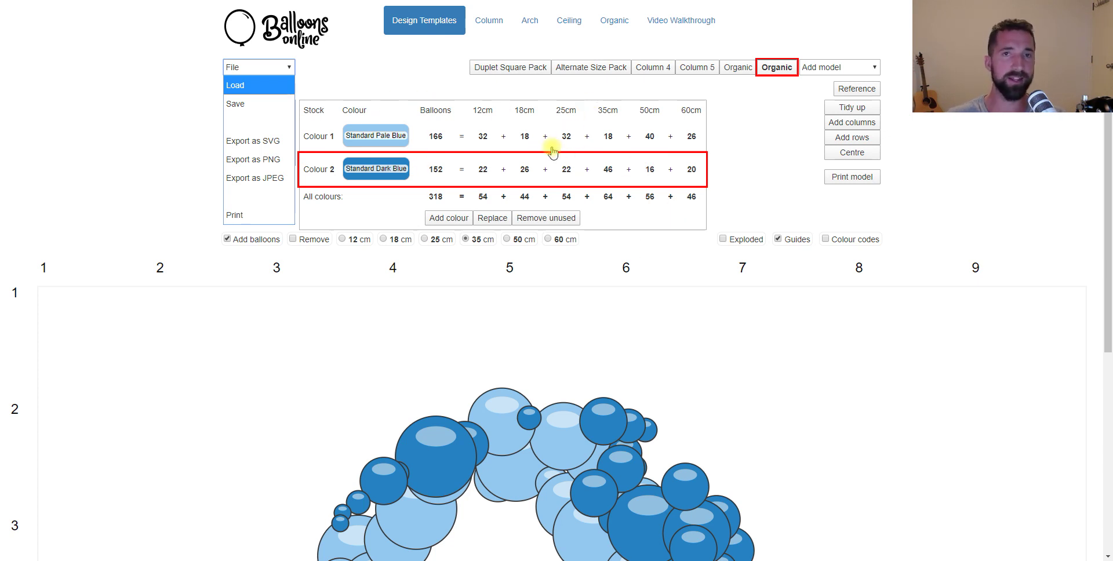
- Look through the Ceiling, Column and Arch calculators, ending on the Organic calculator (9, 9, 2 per colour)
click(613, 19)
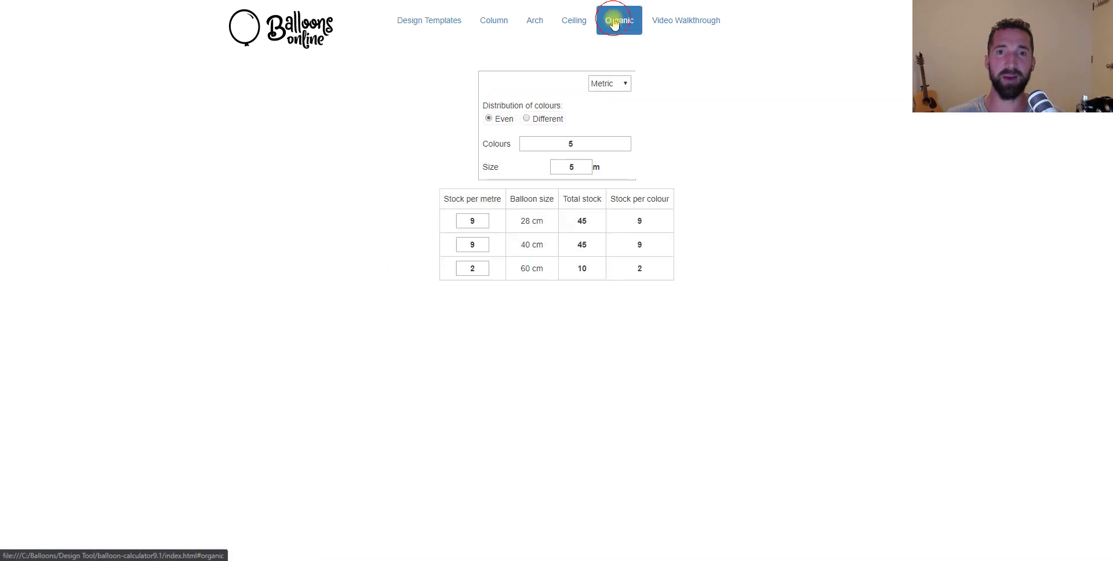
click(572, 20)
click(493, 20)
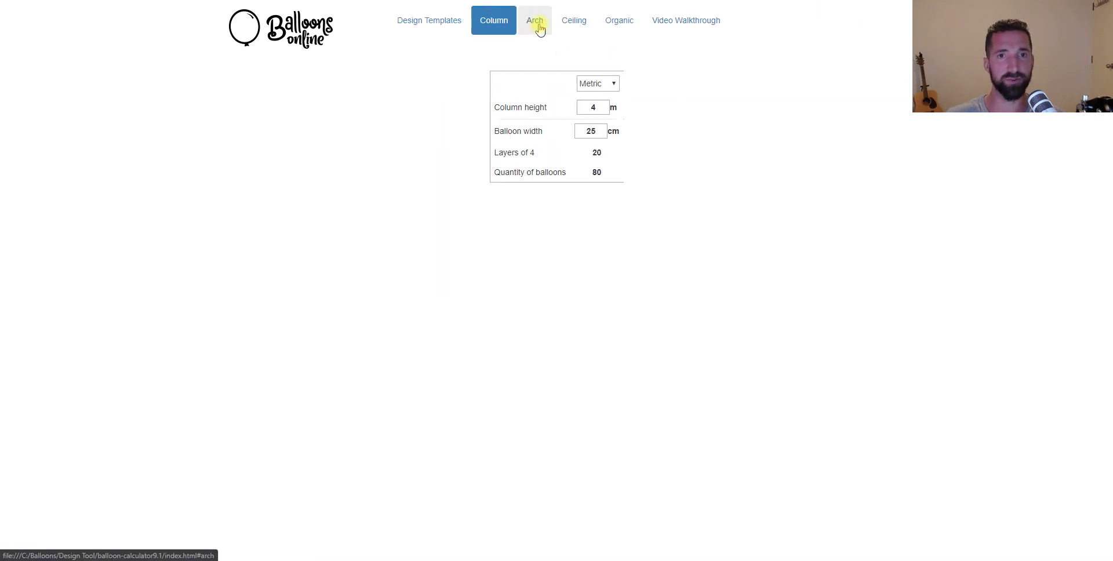
click(534, 22)
click(568, 26)
click(606, 23)
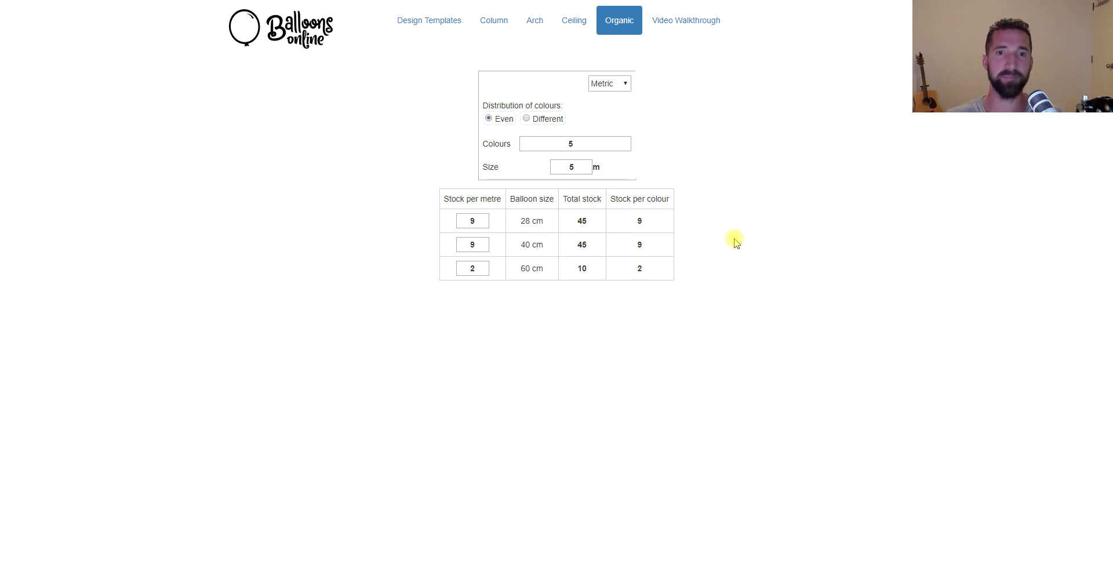
- Enter 2 colours, then size 10 m, then change Colours to 3 in the Organic calculator
double_click(571, 144)
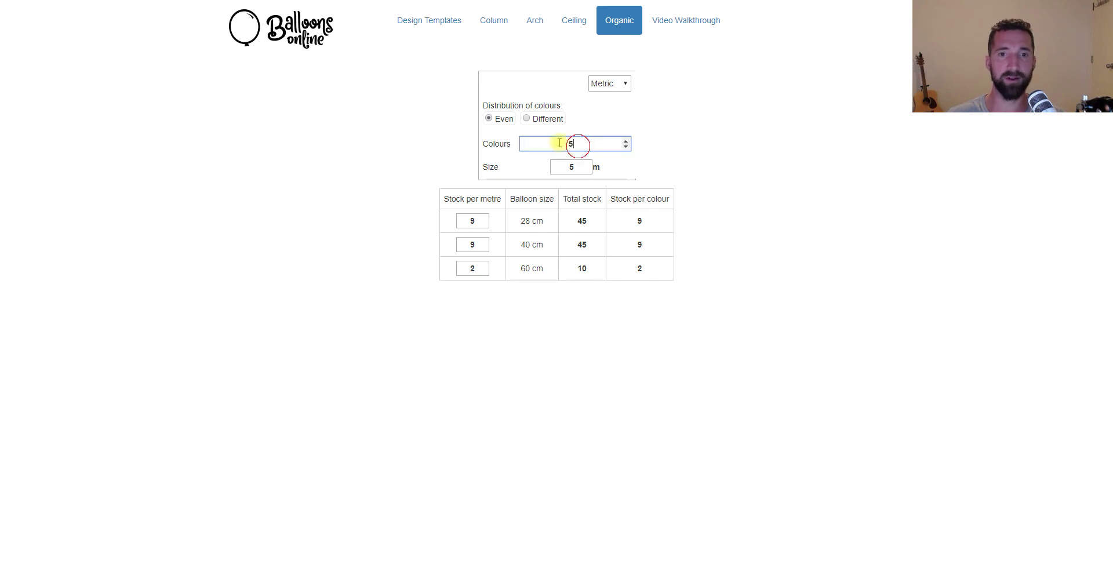
click(444, 22)
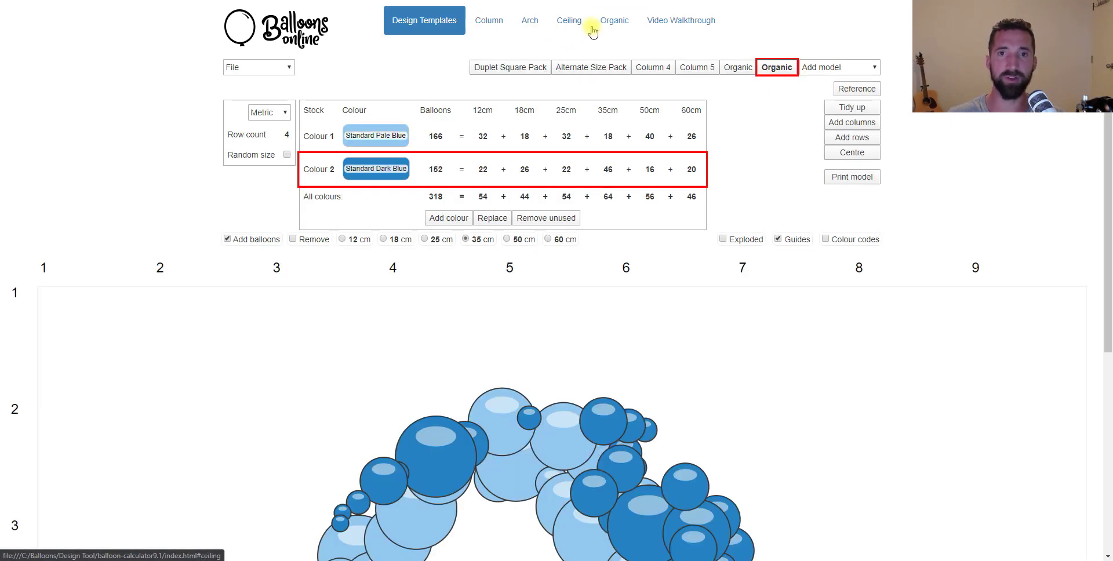
click(603, 23)
double_click(587, 140)
text(2)
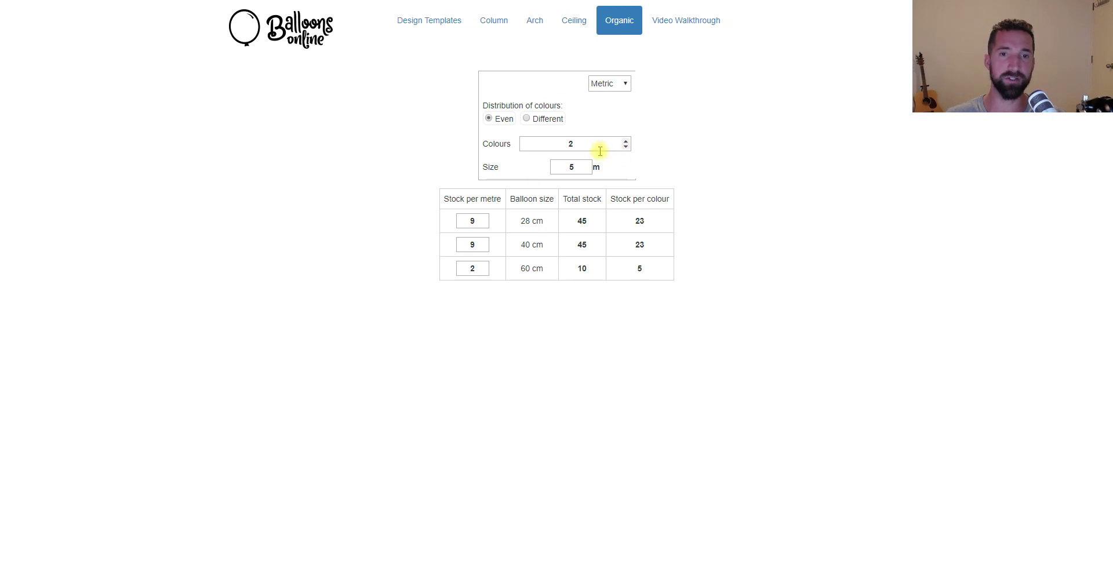
double_click(574, 167)
text(10)
double_click(574, 143)
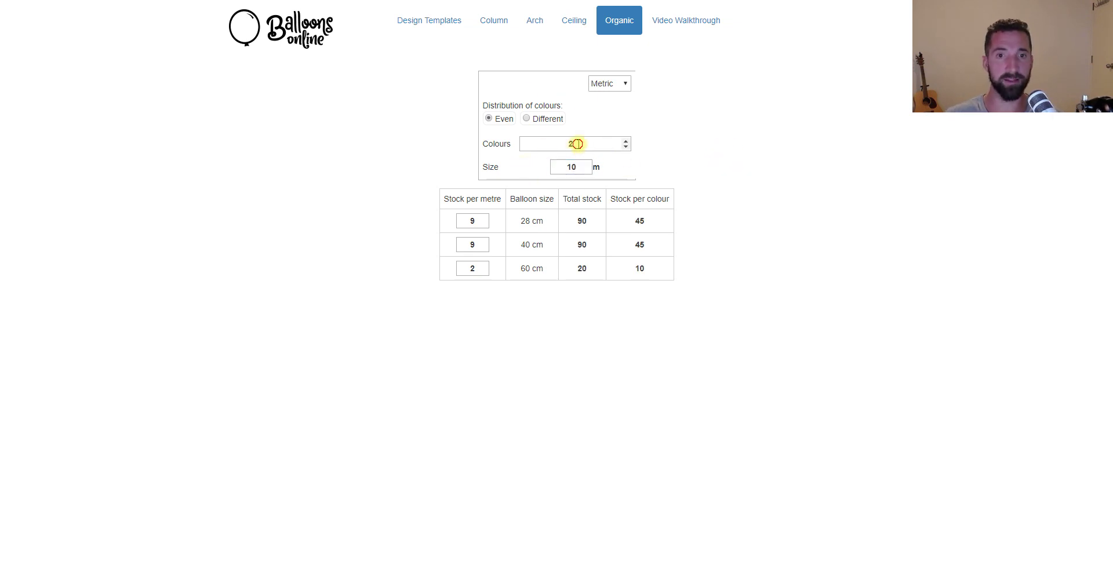
text(3)
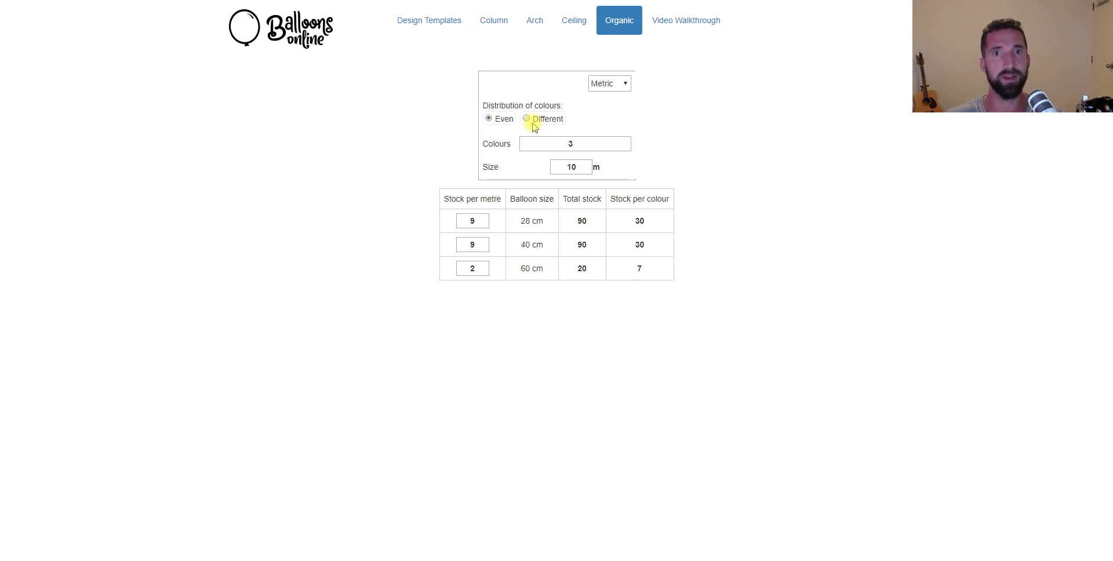
- Choose Different split and set colour percentages to 50, 30 and 20
click(528, 118)
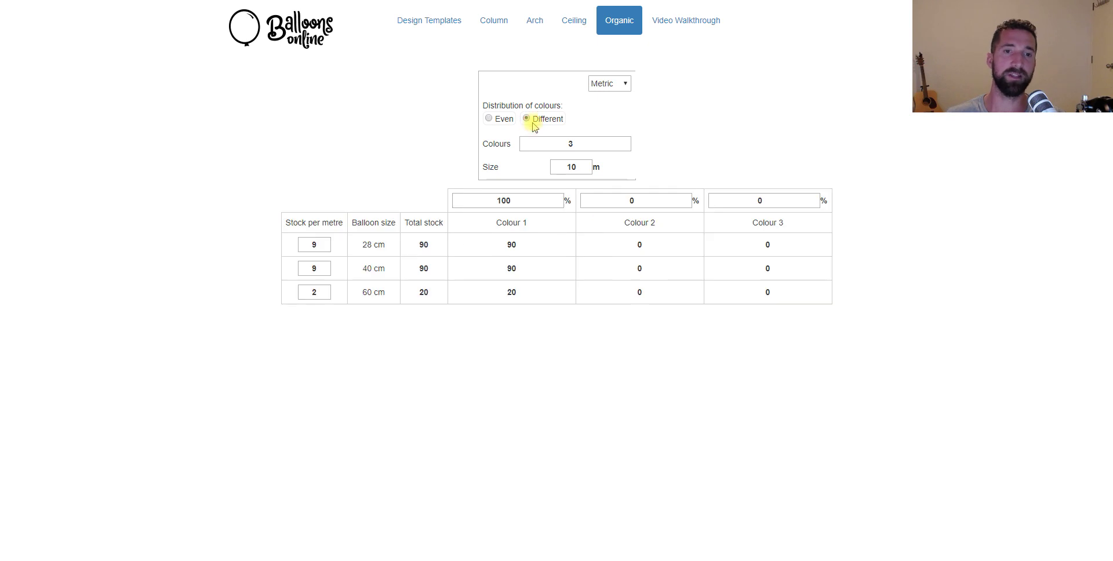
double_click(546, 197)
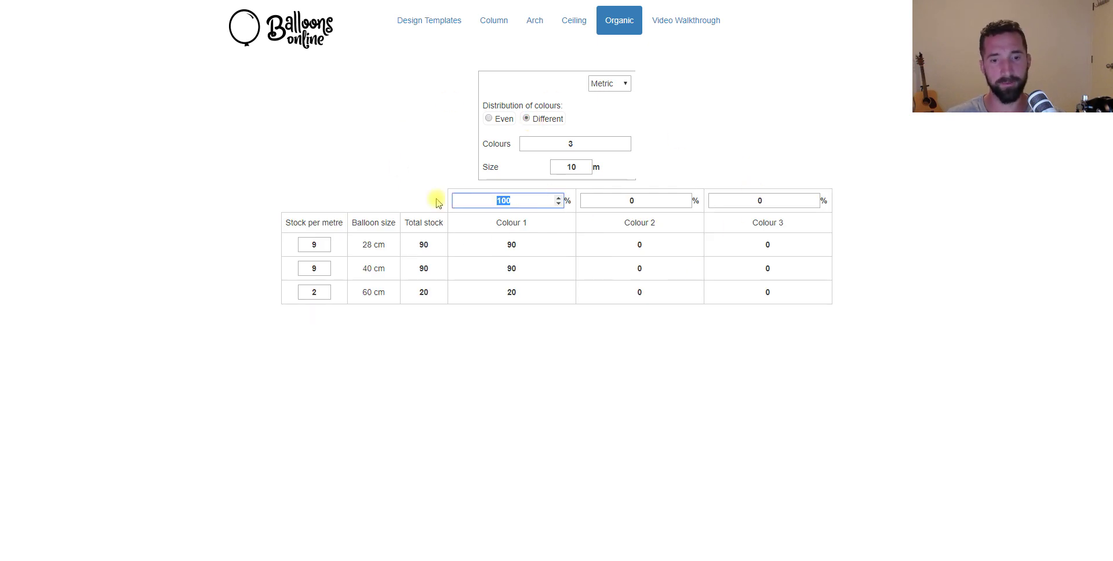
text(50)
double_click(670, 202)
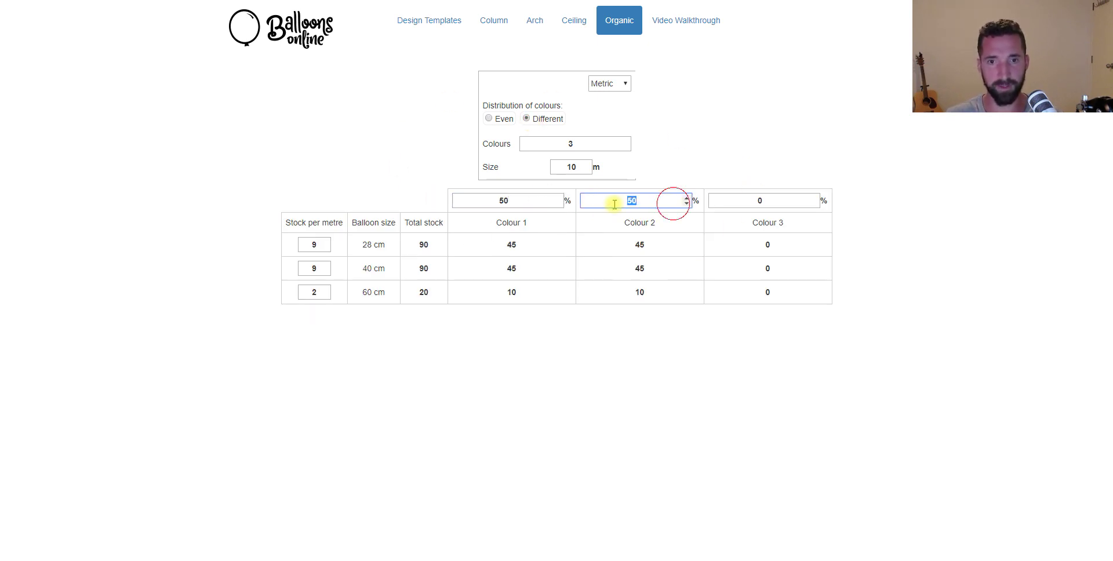
text(30)
double_click(762, 200)
text(20)
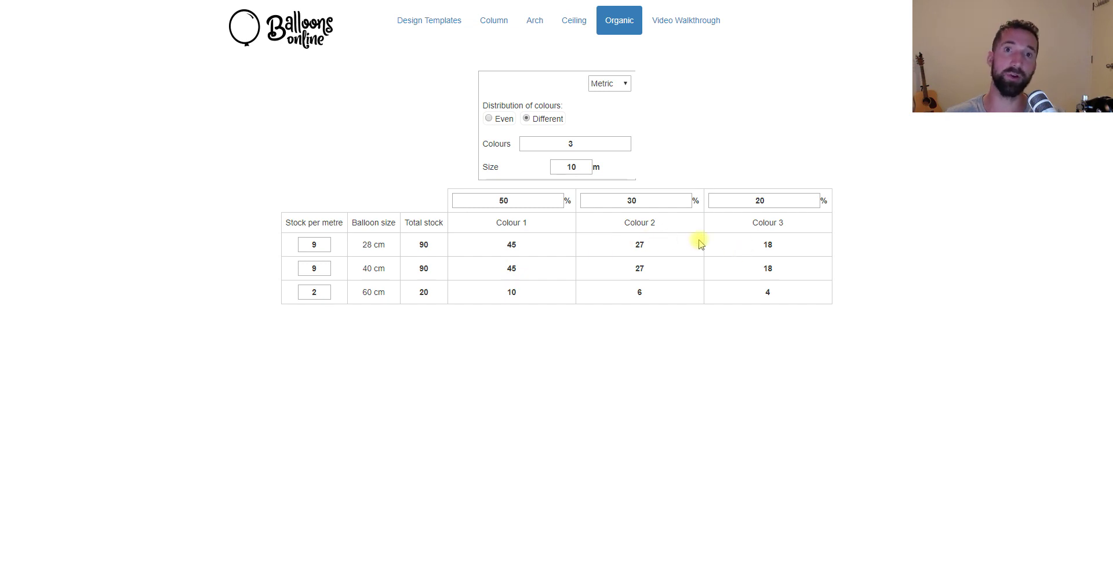
- Switch the calculator to Imperial units, showing the size as 32.8 ft
click(606, 84)
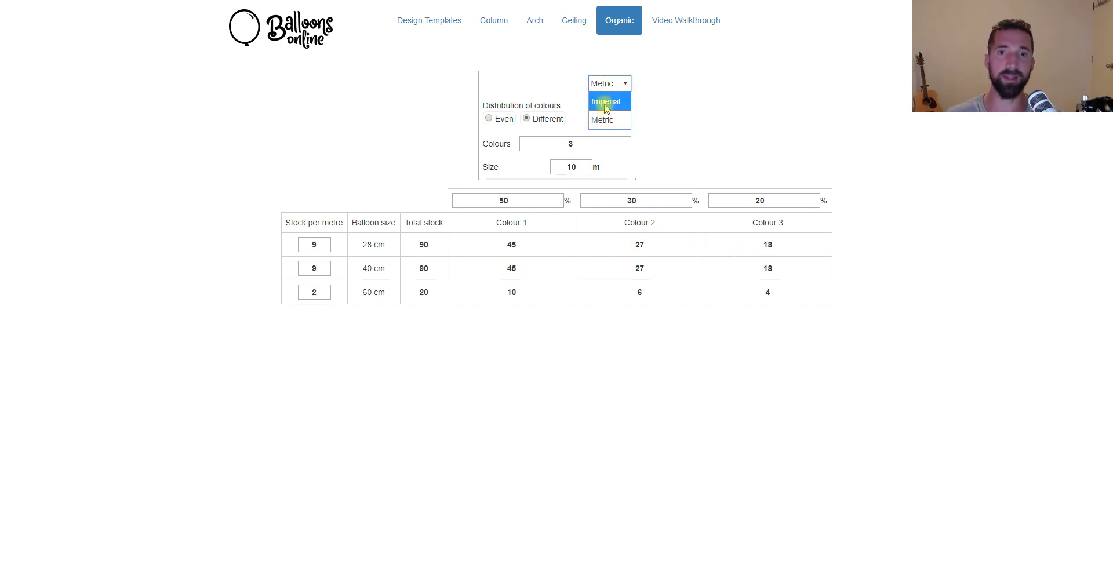
click(605, 105)
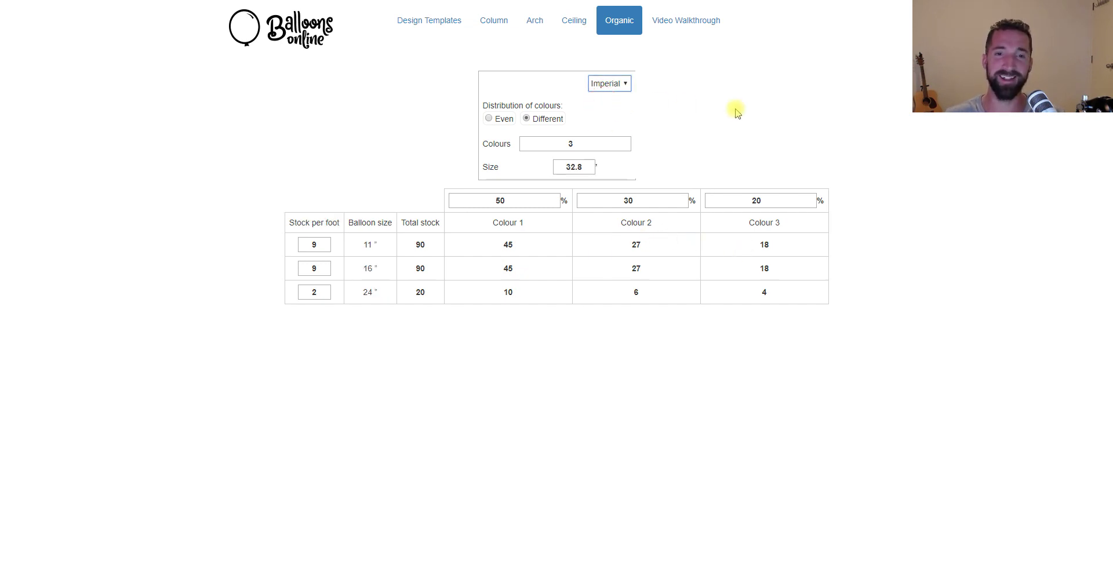
click(583, 167)
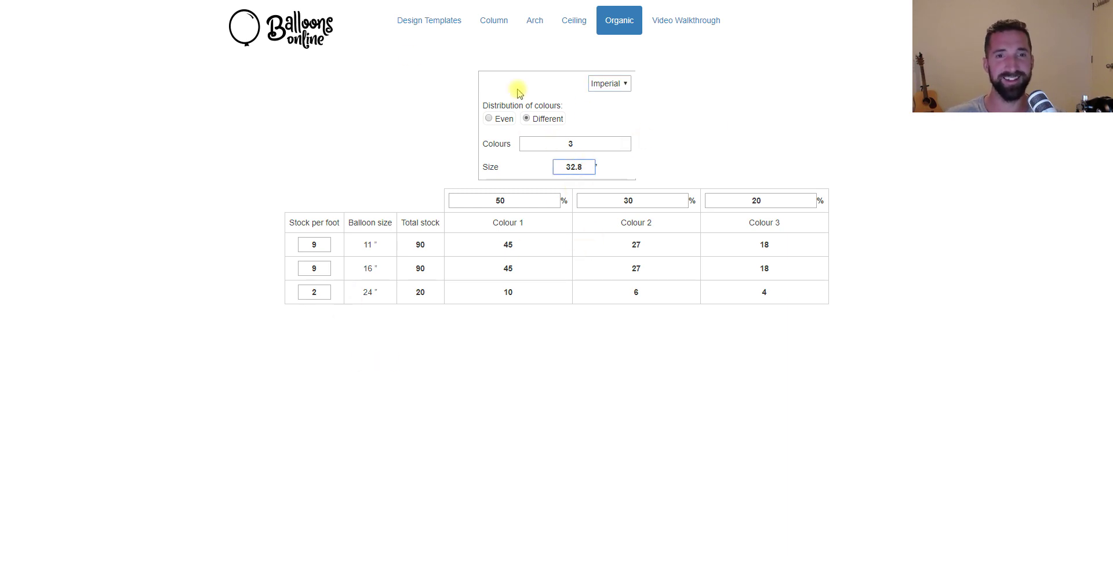
- Return to Design Templates and browse the Add model list without adding anything
click(416, 28)
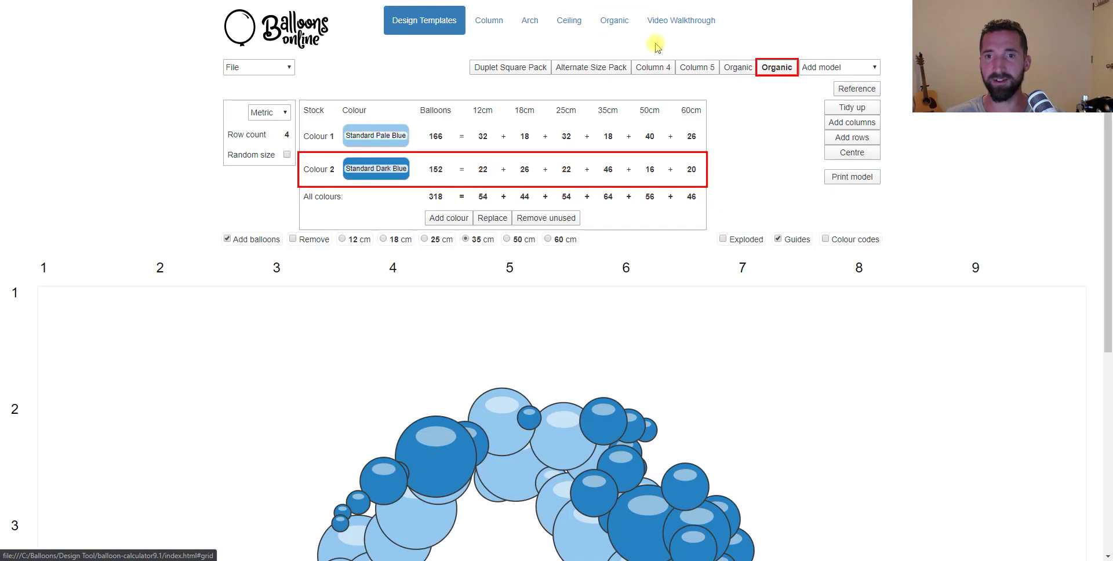
click(856, 66)
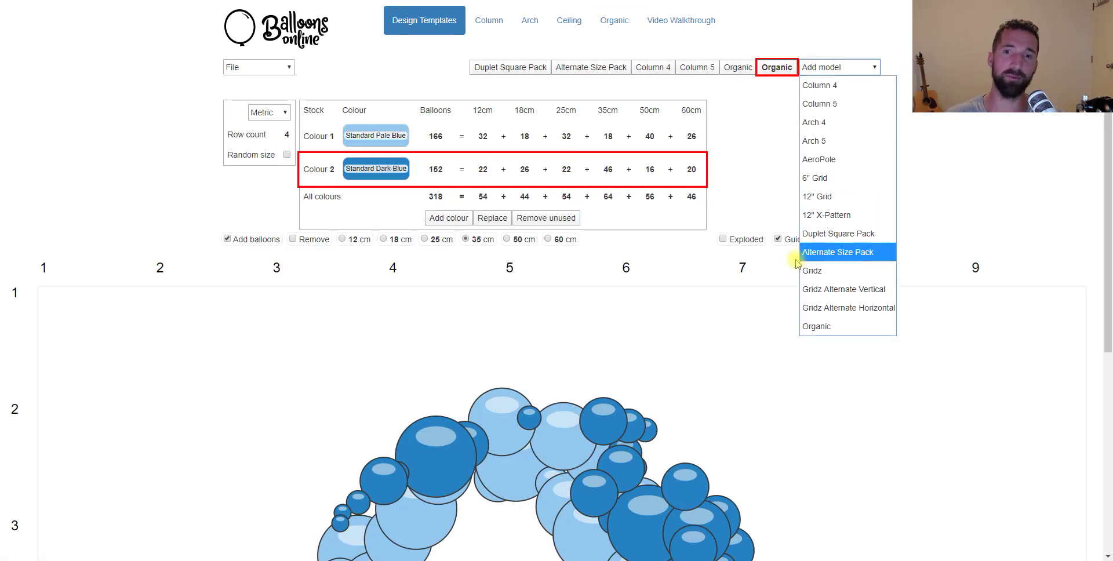
click(973, 156)
scroll(881, 303, down, 6)
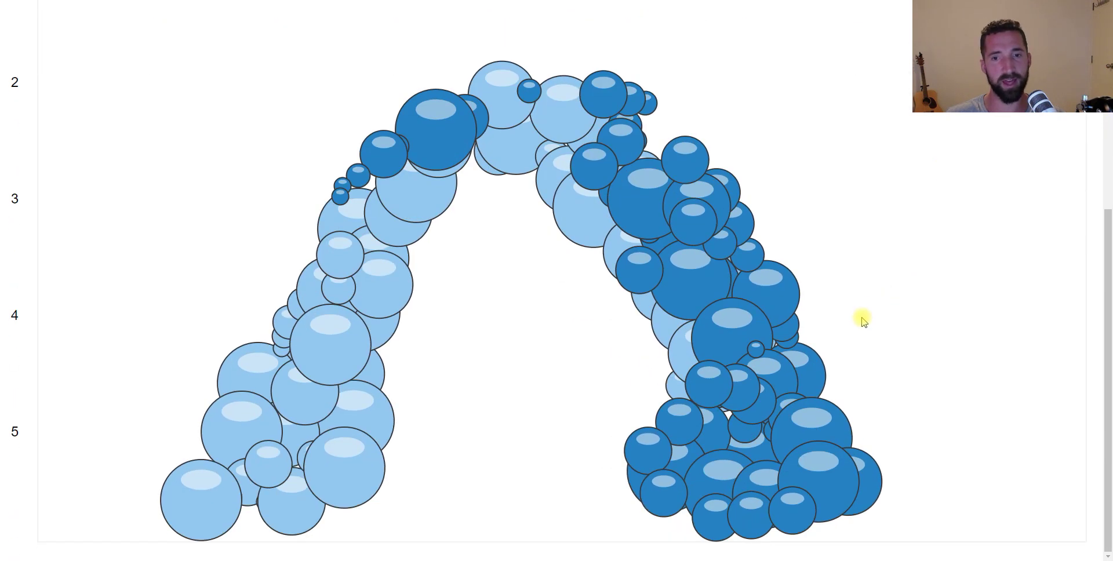
scroll(875, 308, up, 5)
scroll(776, 363, up, 1)
- Load Column 4, then the five-colour Column 5 template (31 balloons, 2.3 m tall)
click(637, 68)
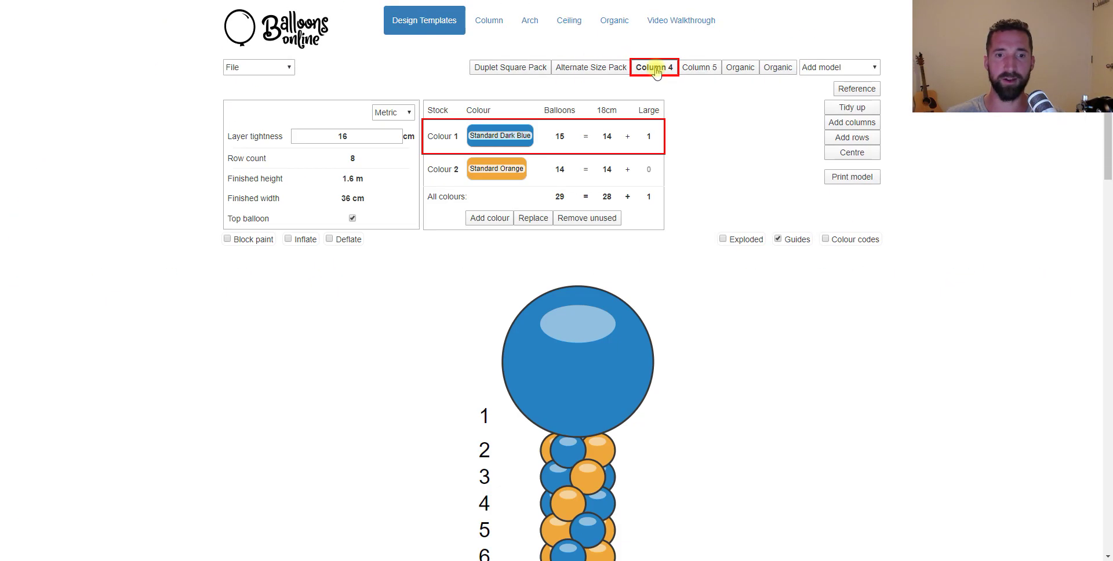
click(700, 67)
scroll(803, 211, down, 2)
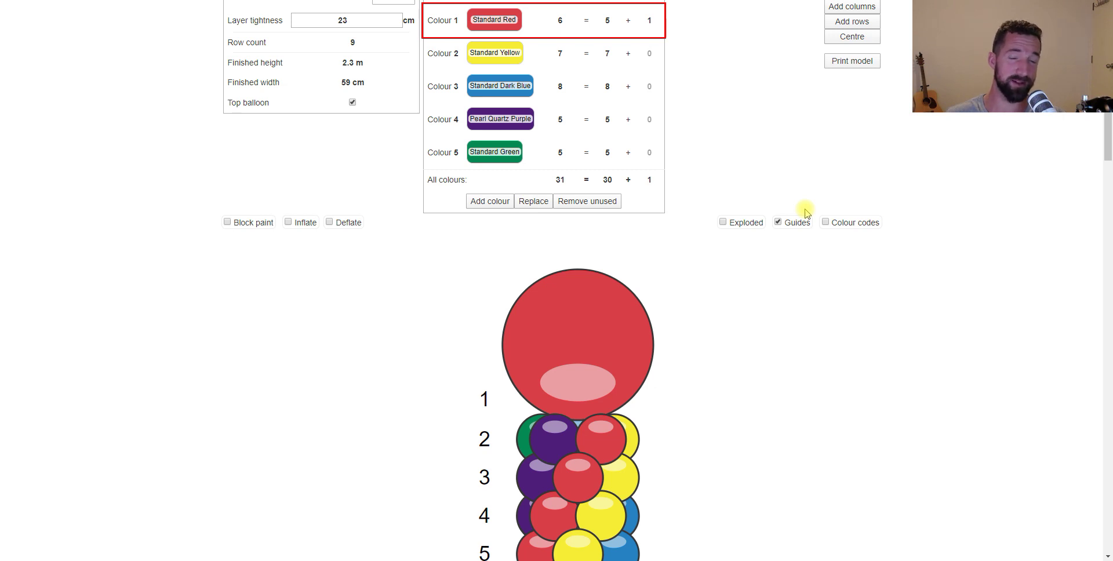
scroll(804, 215, down, 4)
scroll(803, 216, up, 6)
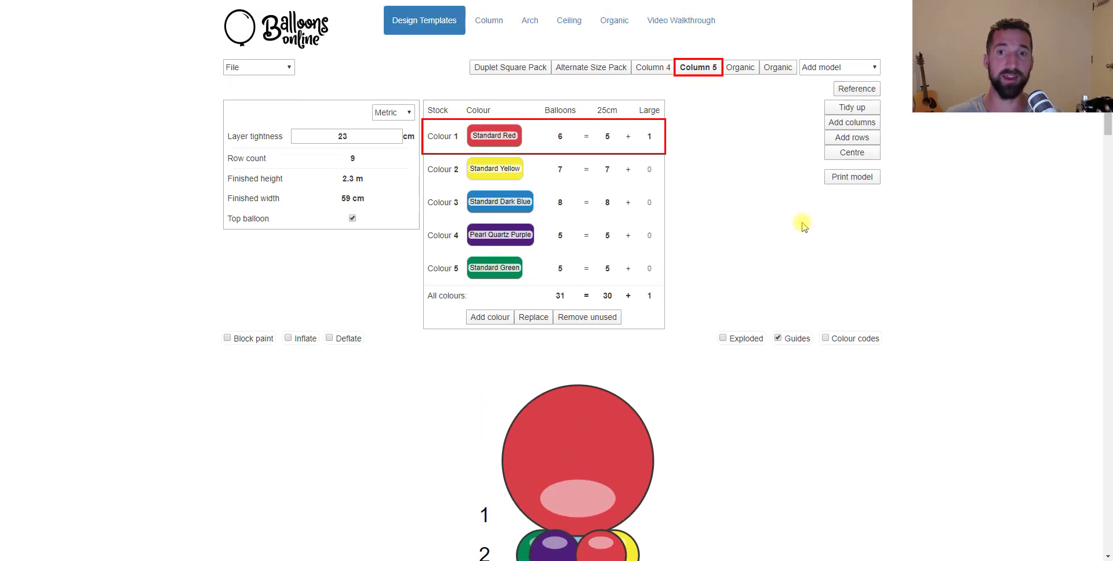